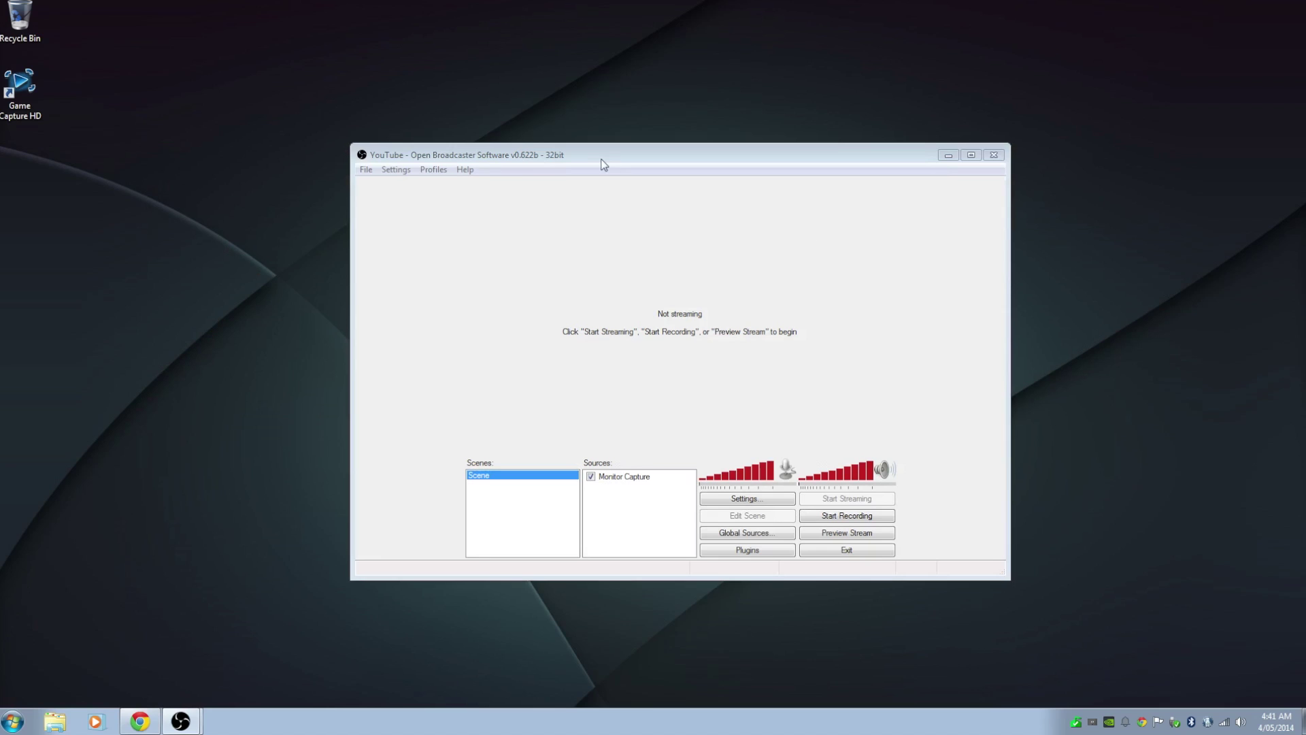
- Remove the Monitor Capture source from the scene
click(601, 163)
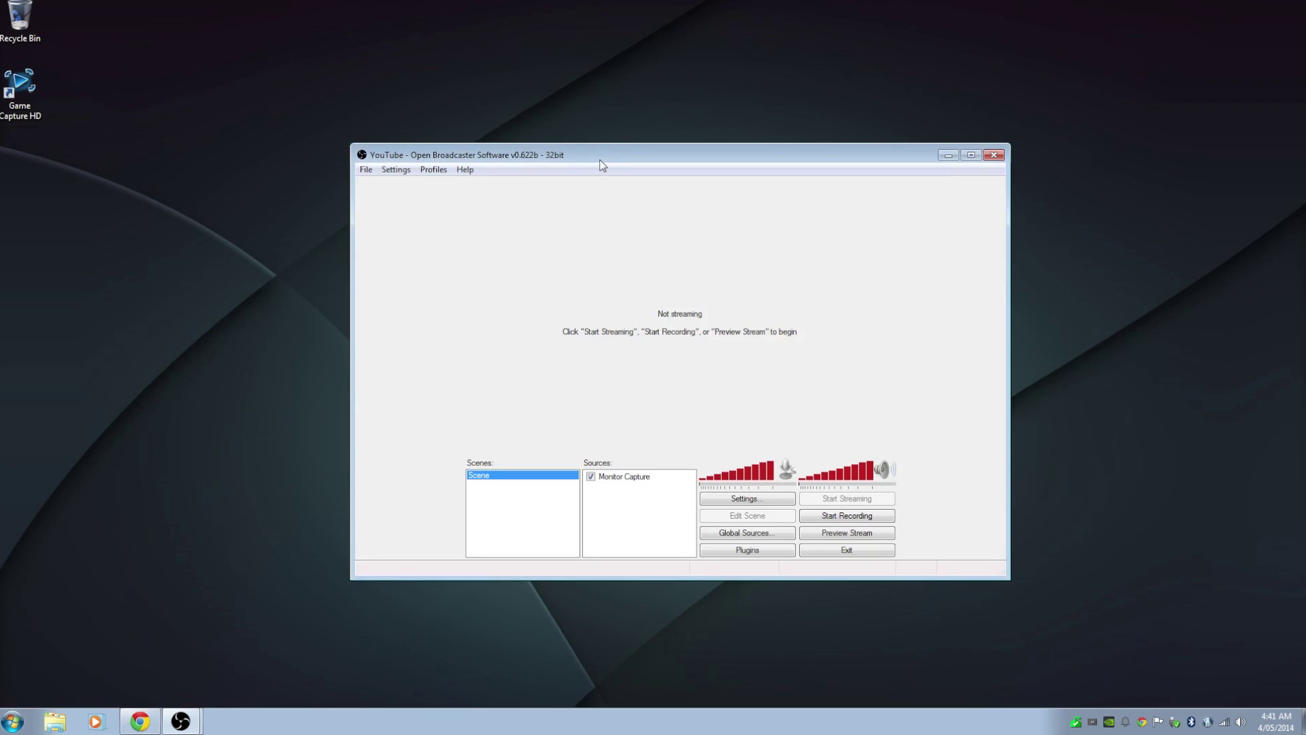
mouse_move(601, 163)
mouse_down()
mouse_move(553, 158)
mouse_move(599, 168)
mouse_up()
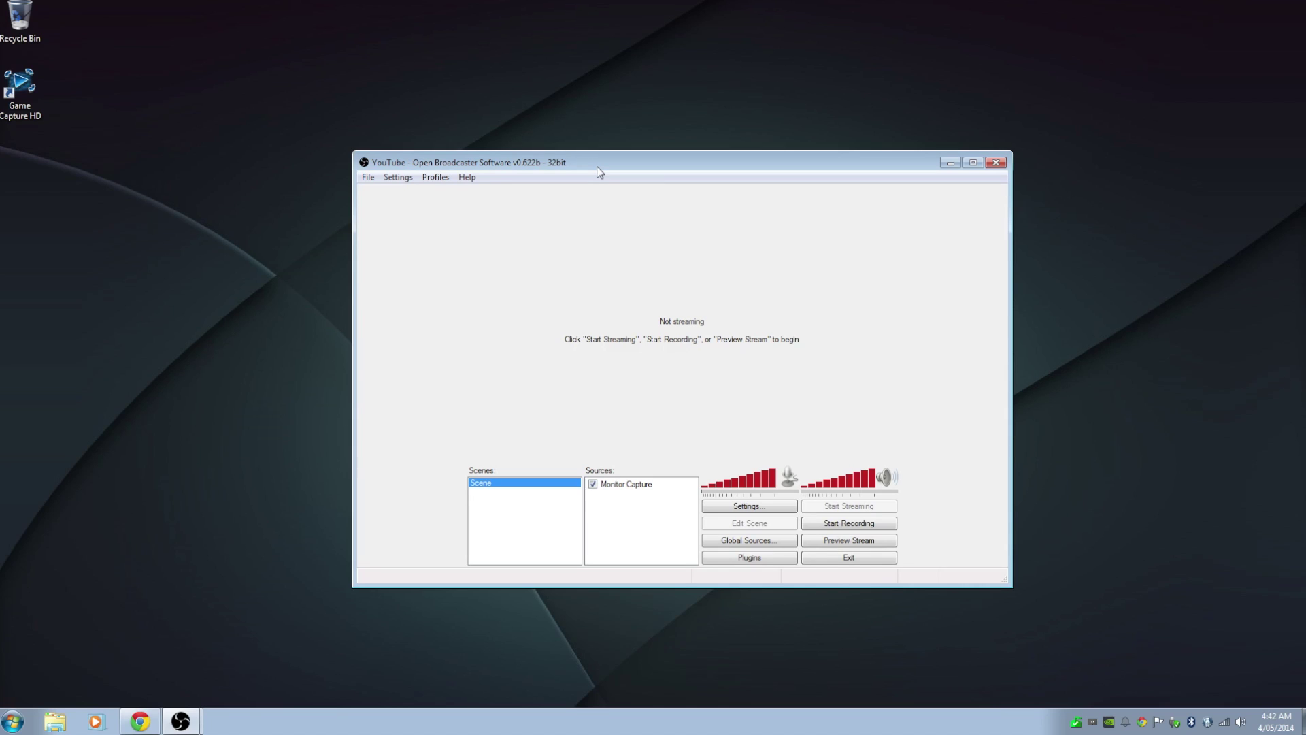
right_click(619, 485)
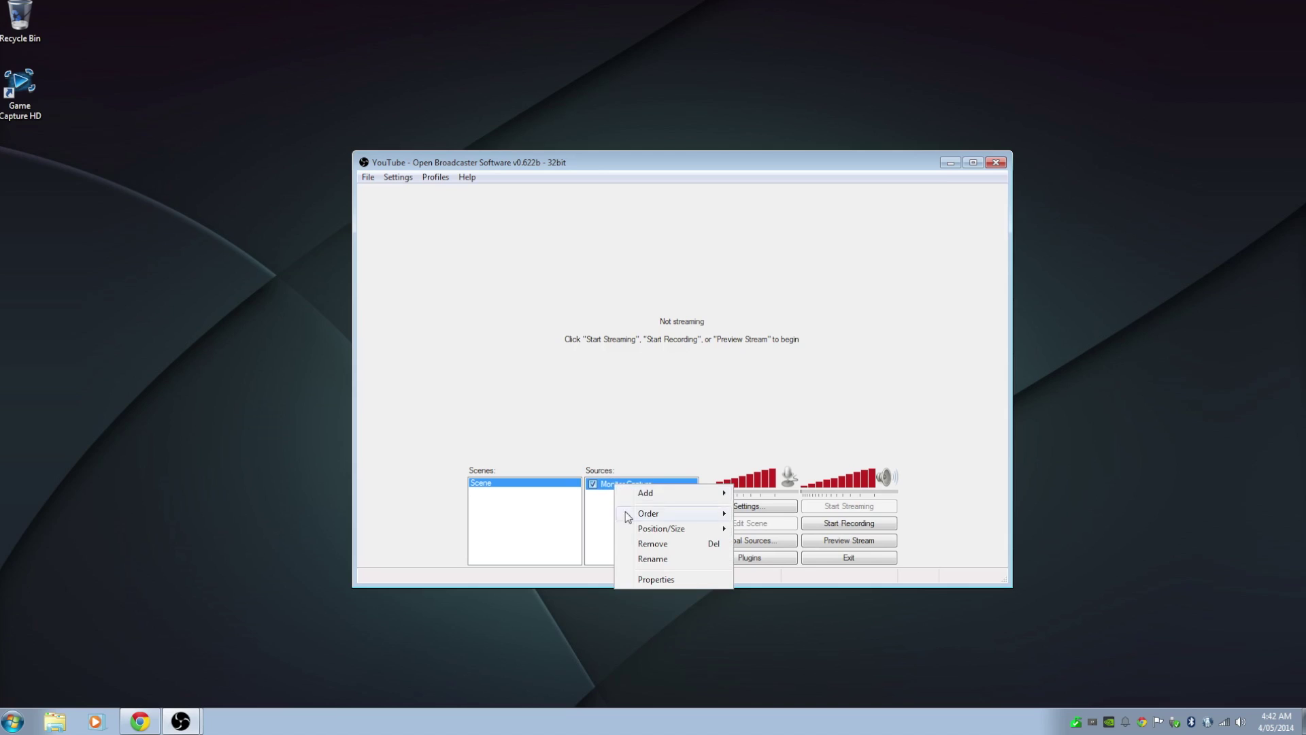
click(634, 545)
click(671, 407)
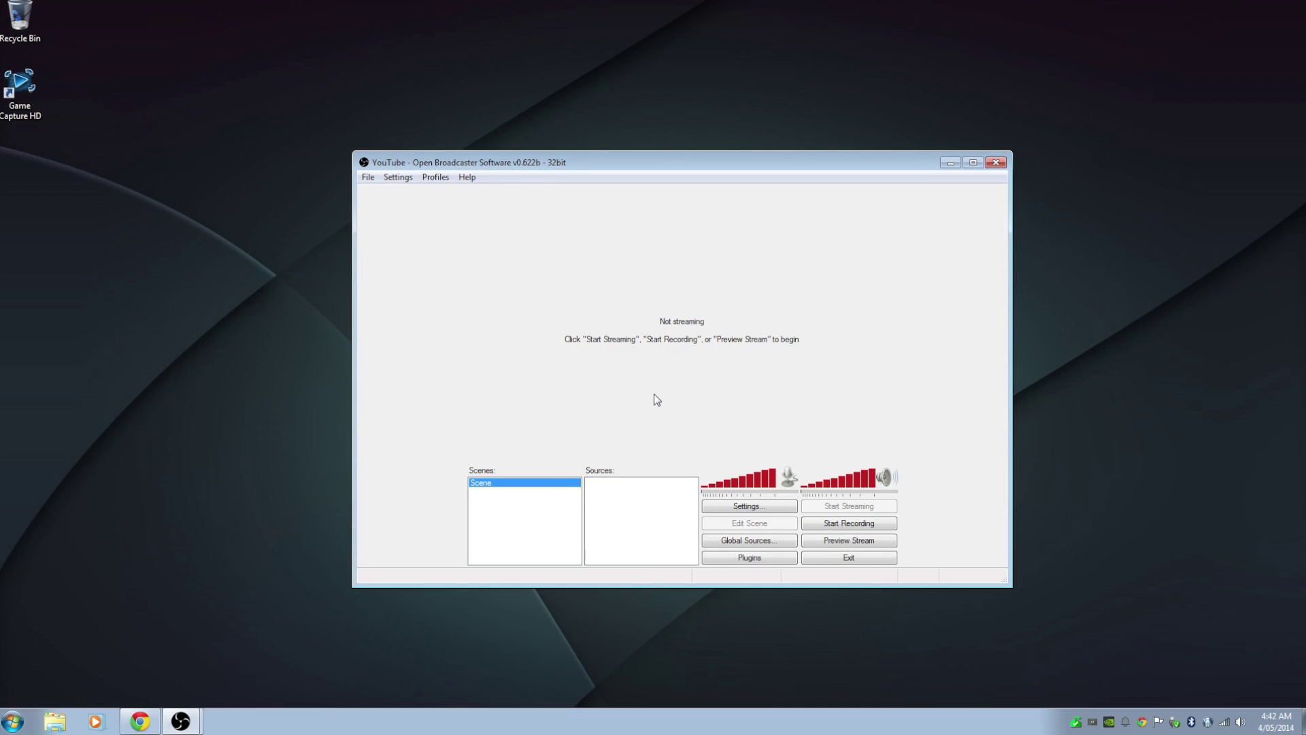
- Delete the PC Recording profile in the general settings and confirm its removal
click(721, 508)
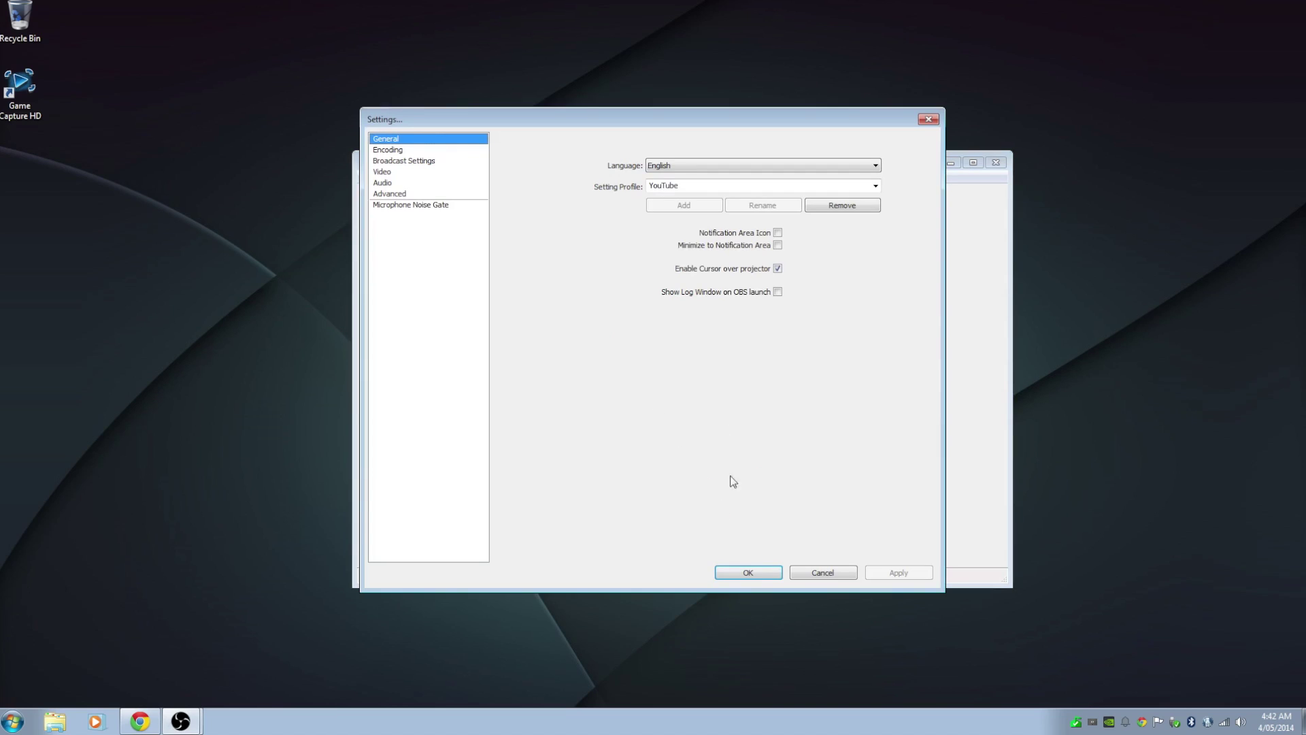
click(875, 186)
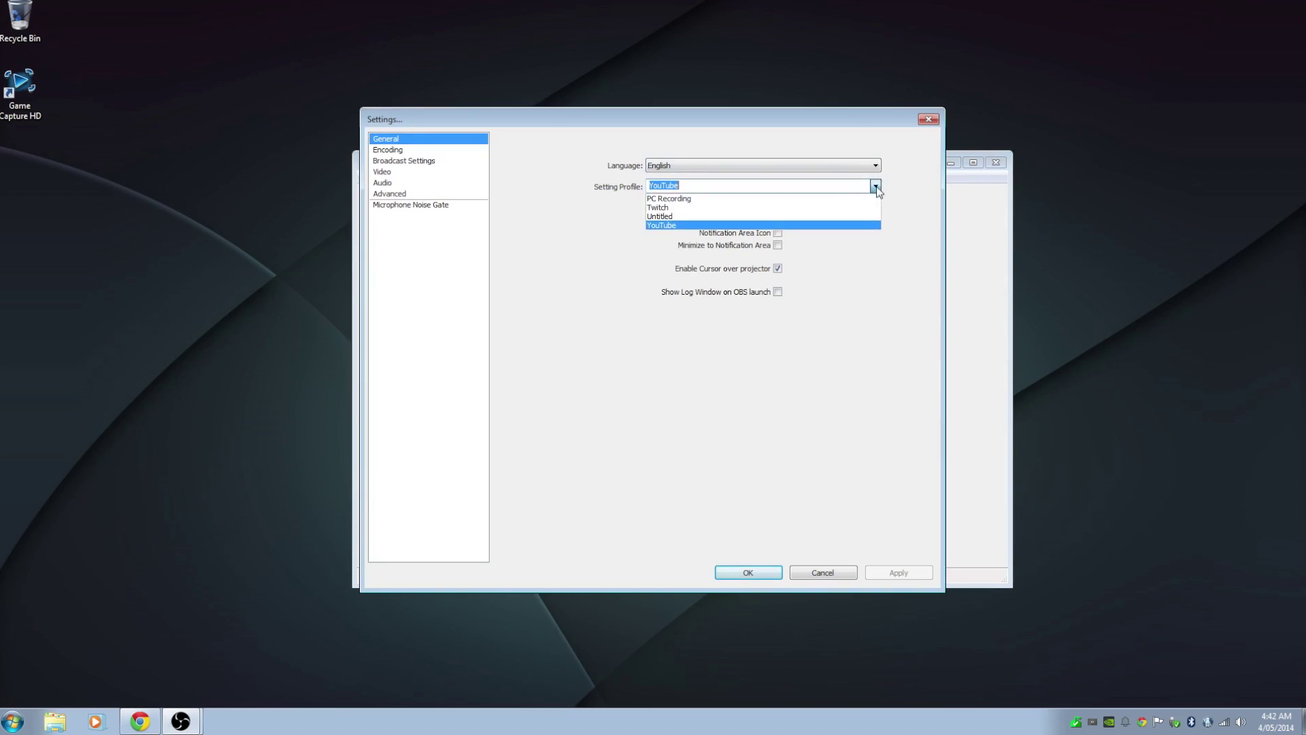
click(822, 198)
click(826, 210)
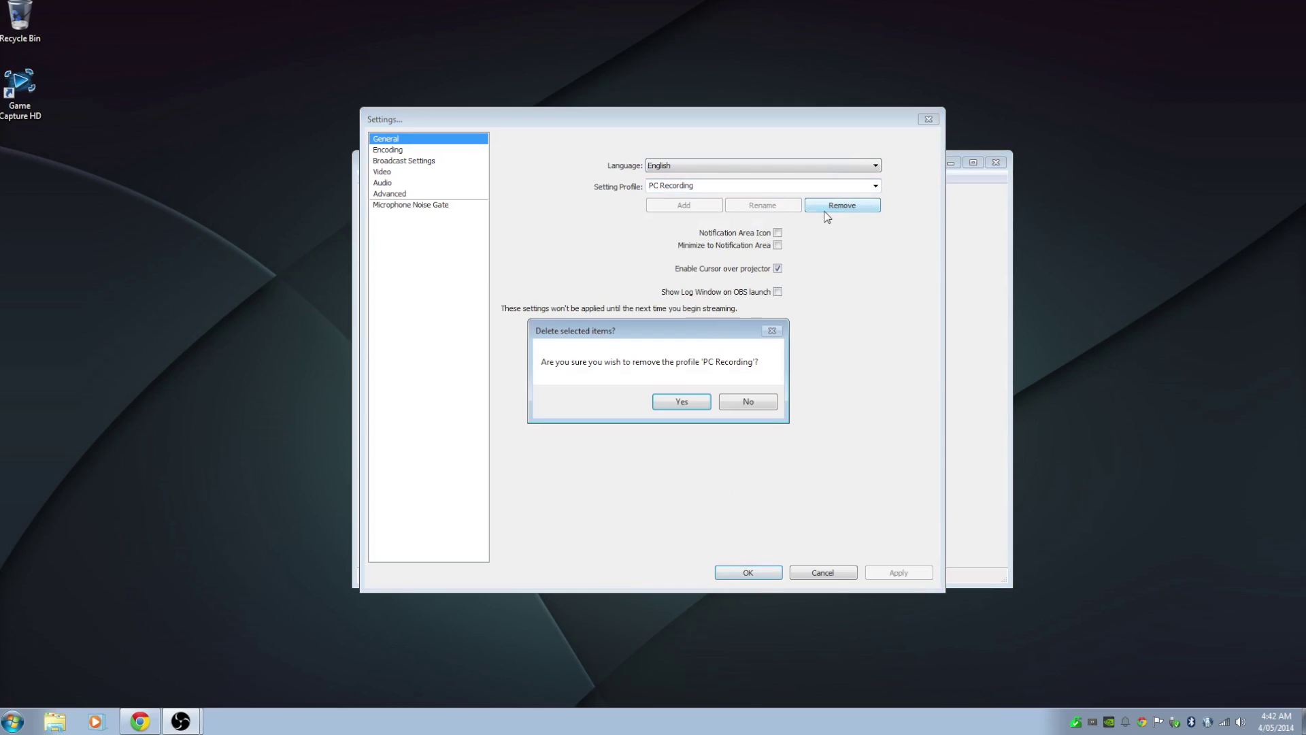
click(667, 400)
- Add a new setting profile named Twitch.tv
click(698, 187)
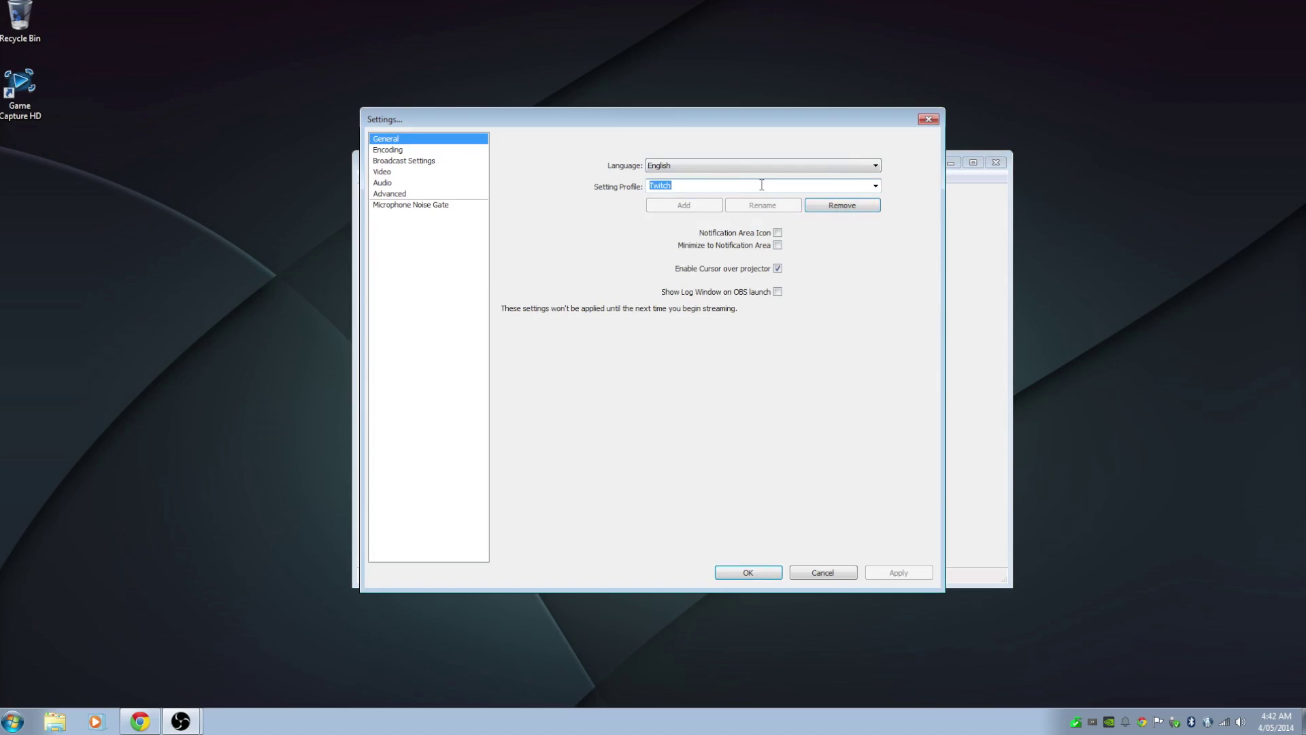
key(BackSpace)
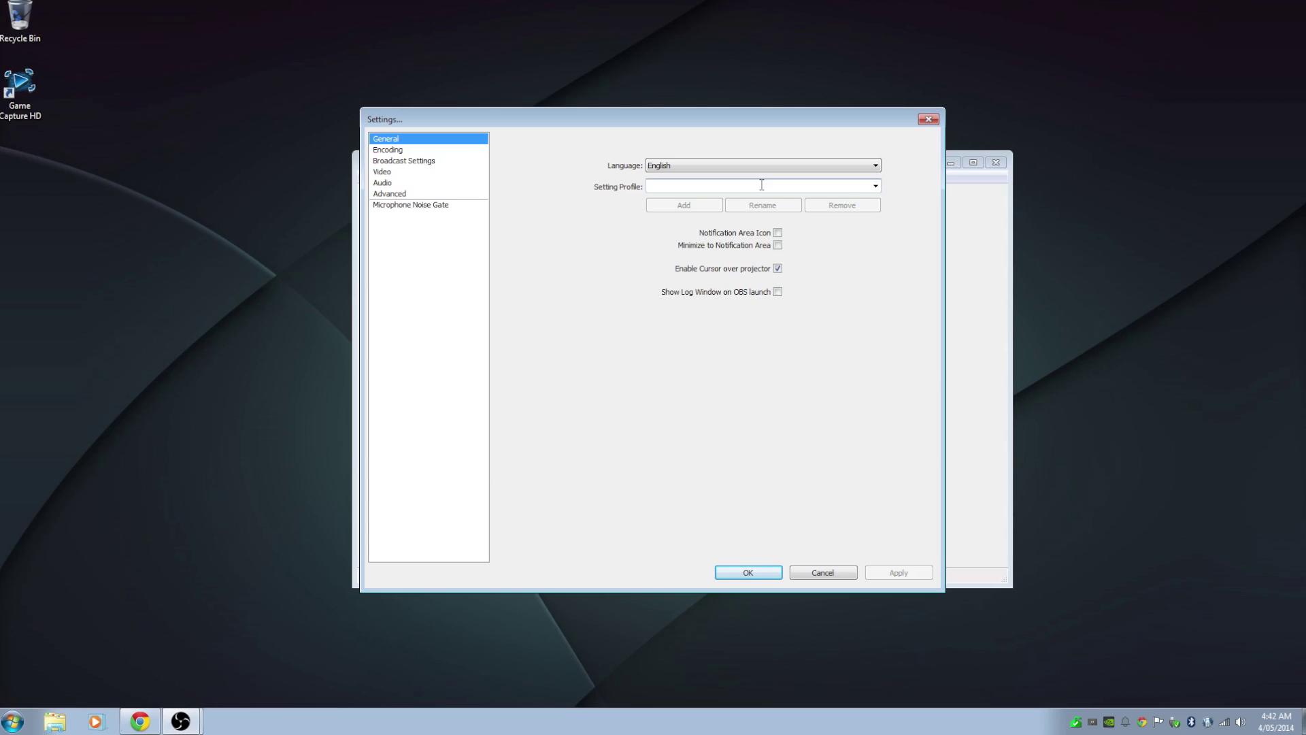
text(Twitch.tv)
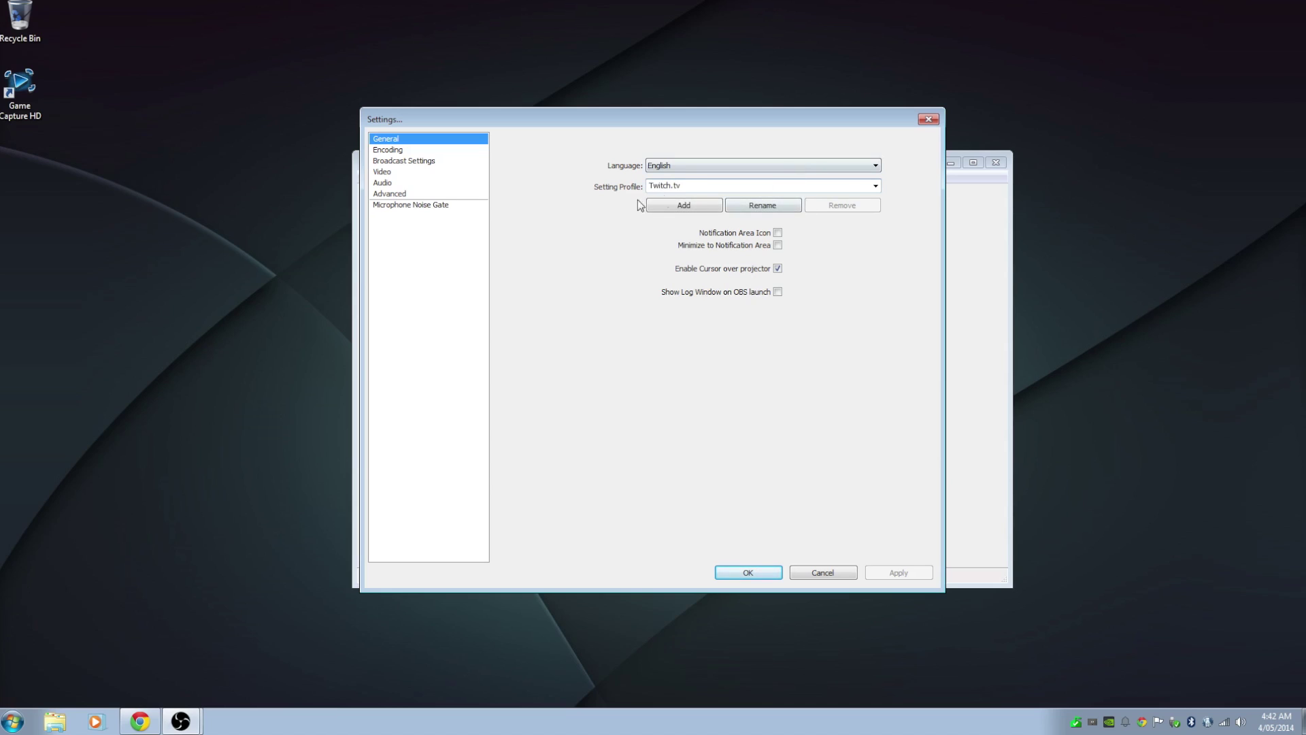
click(655, 205)
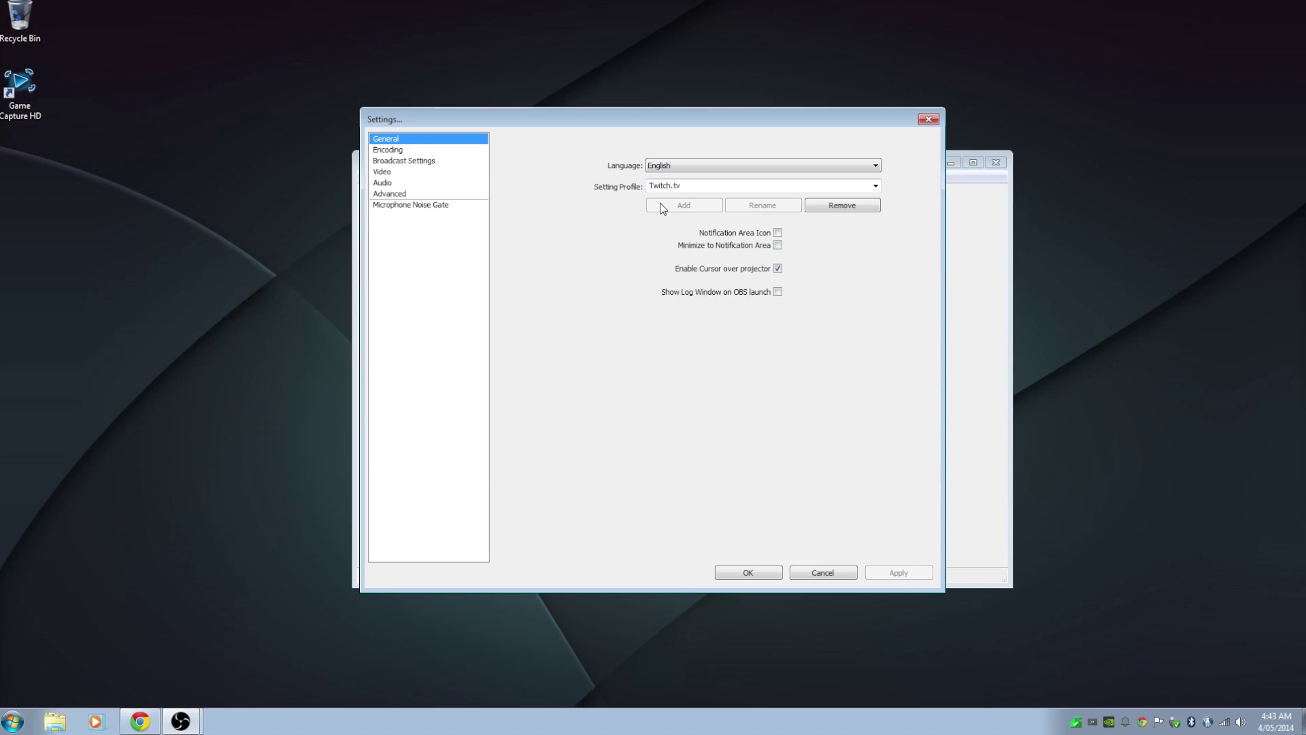
- Show the encoding settings, switch to Chrome and open the Estimator page on the OBS website
click(402, 155)
click(142, 723)
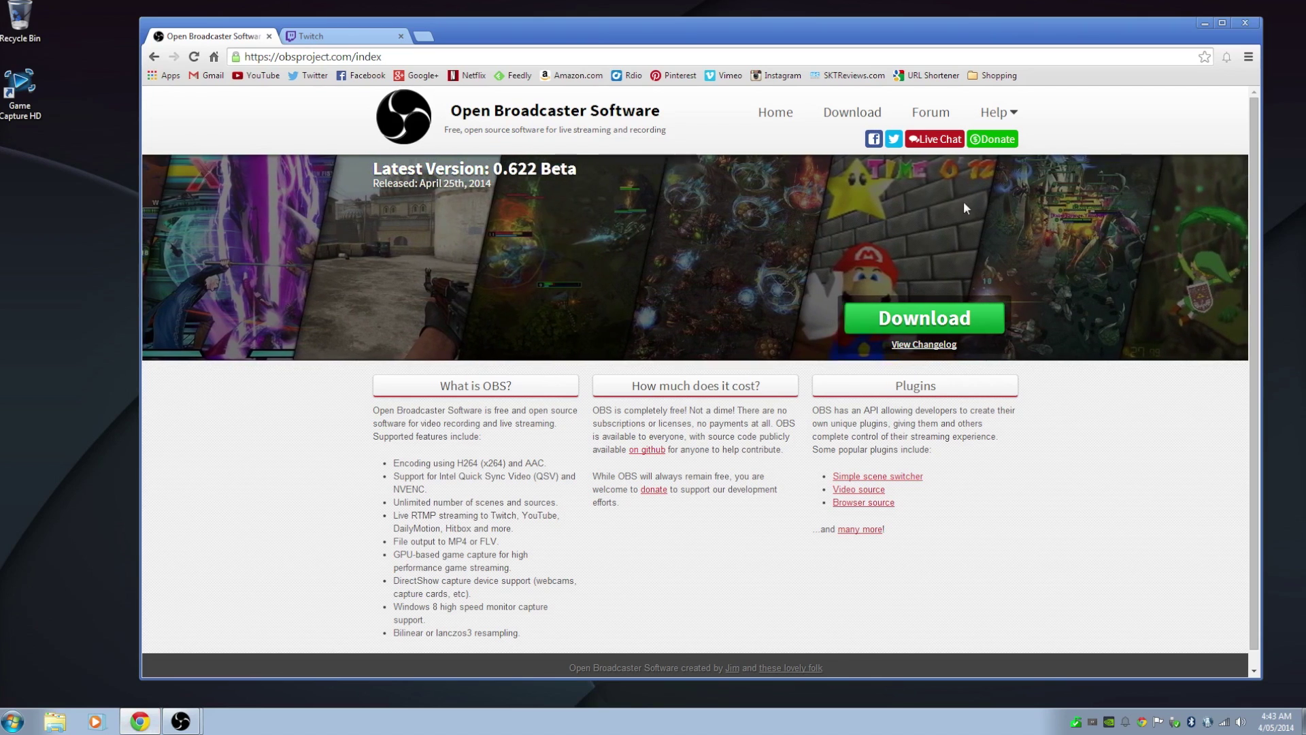
click(997, 115)
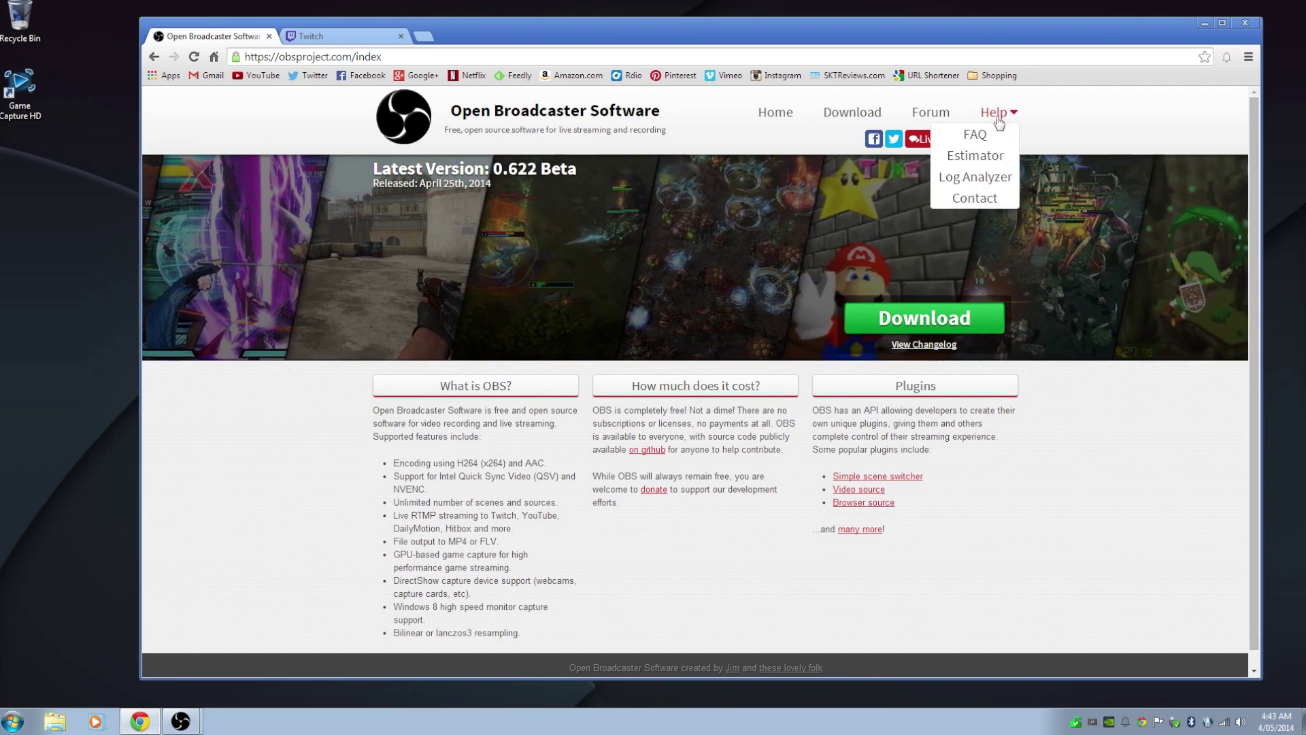
click(983, 160)
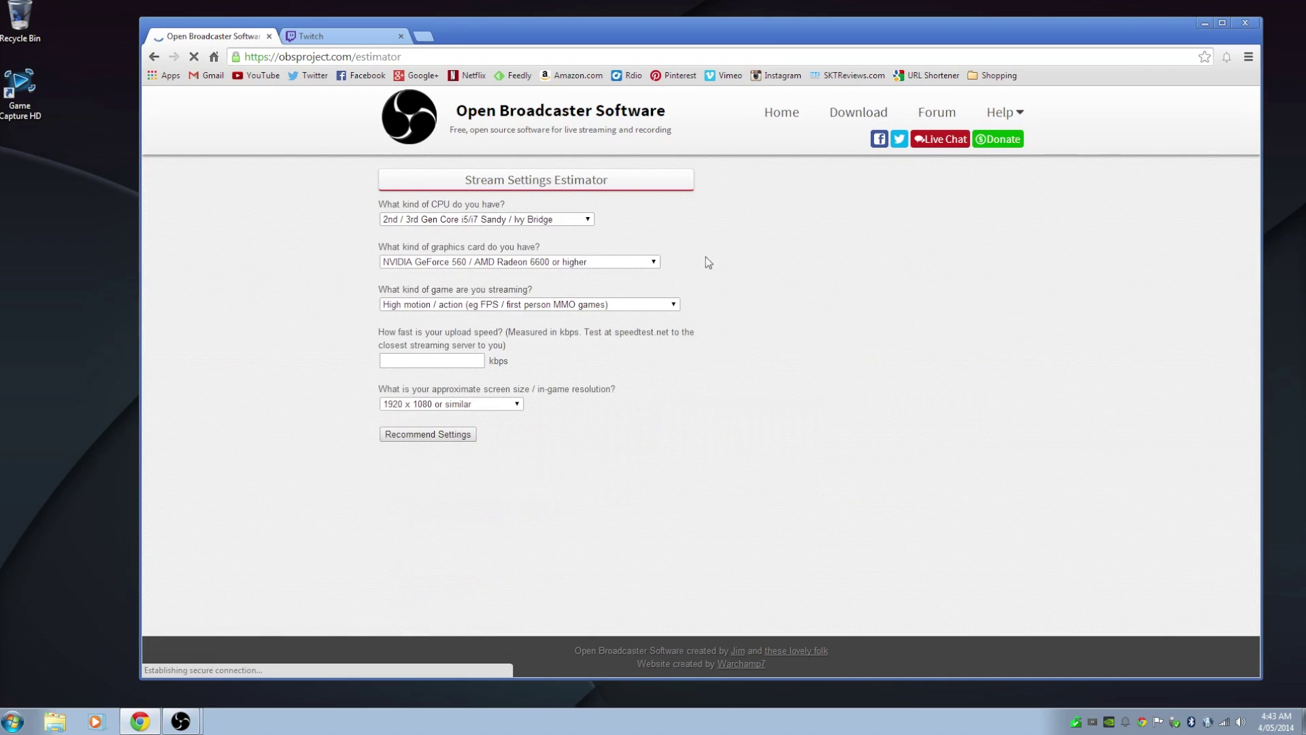
- Choose 1st Gen Core i5 / i7, NVIDIA GeForce 560 / AMD Radeon 6600 or higher, and High motion / action in the estimator
click(503, 221)
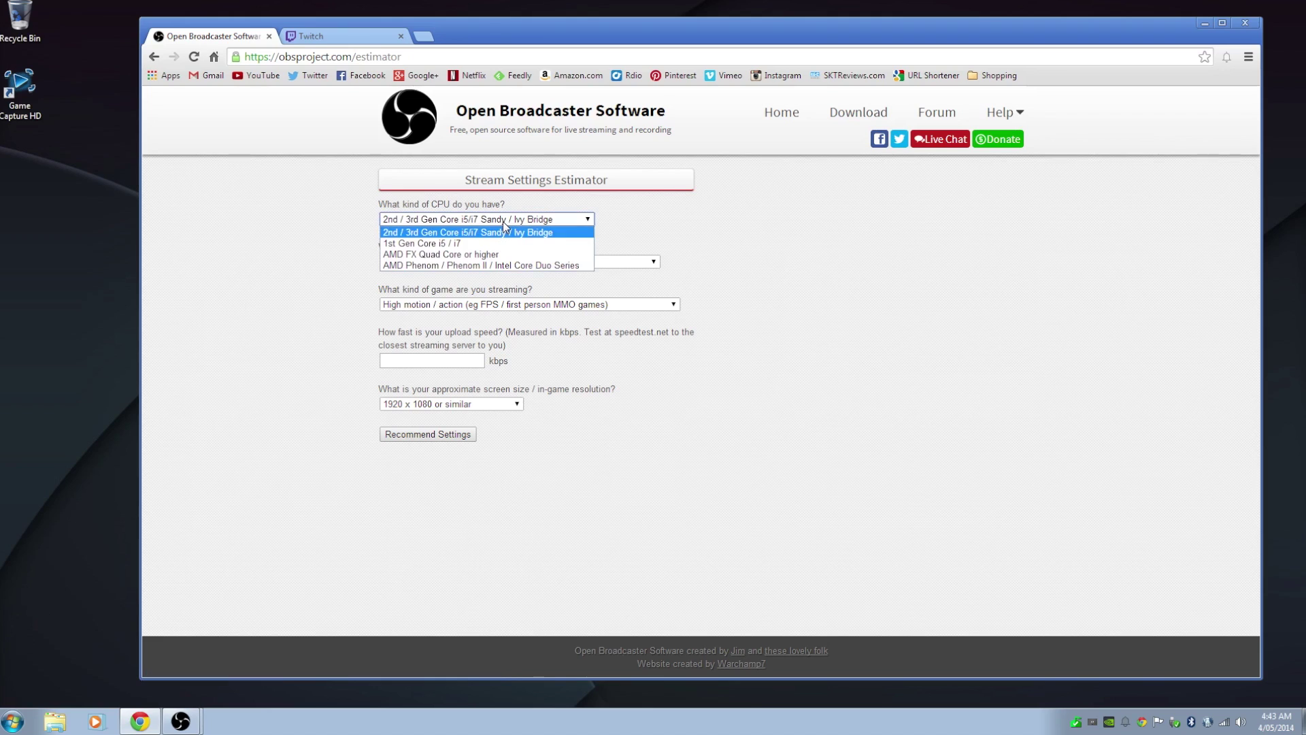
click(470, 243)
click(459, 264)
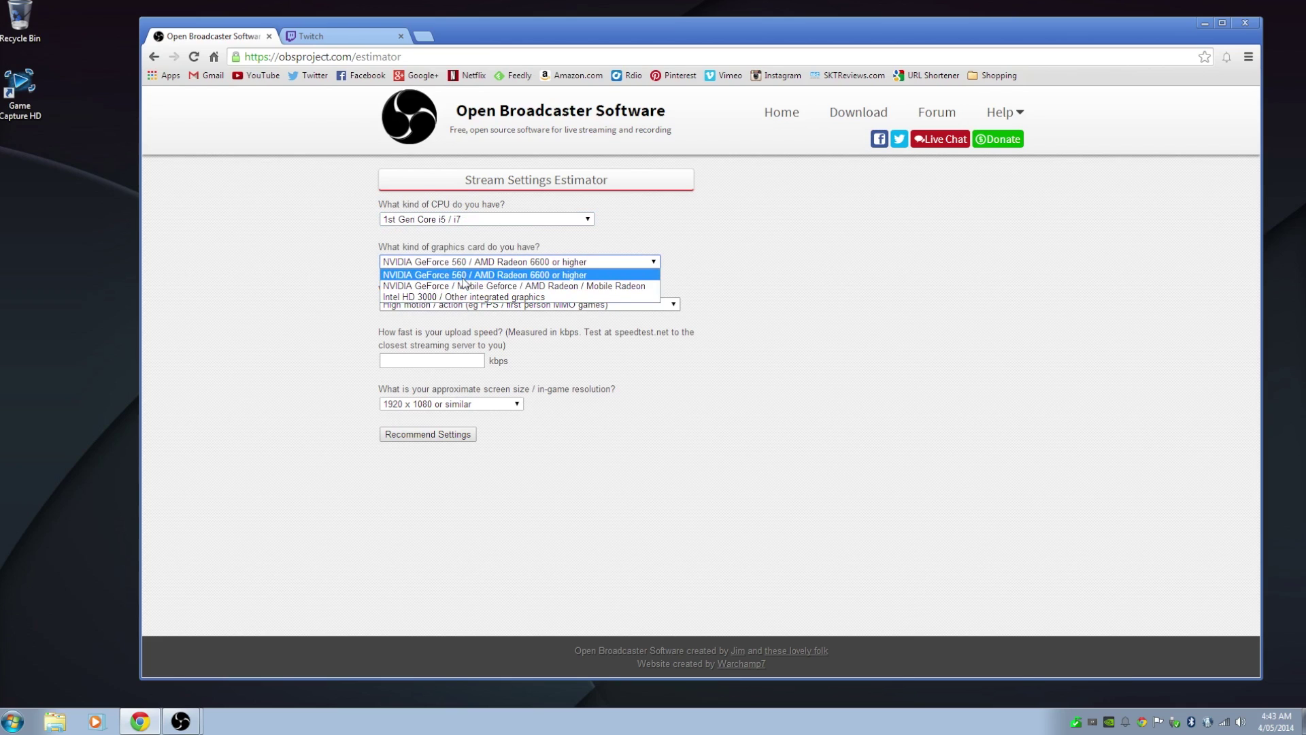
click(464, 275)
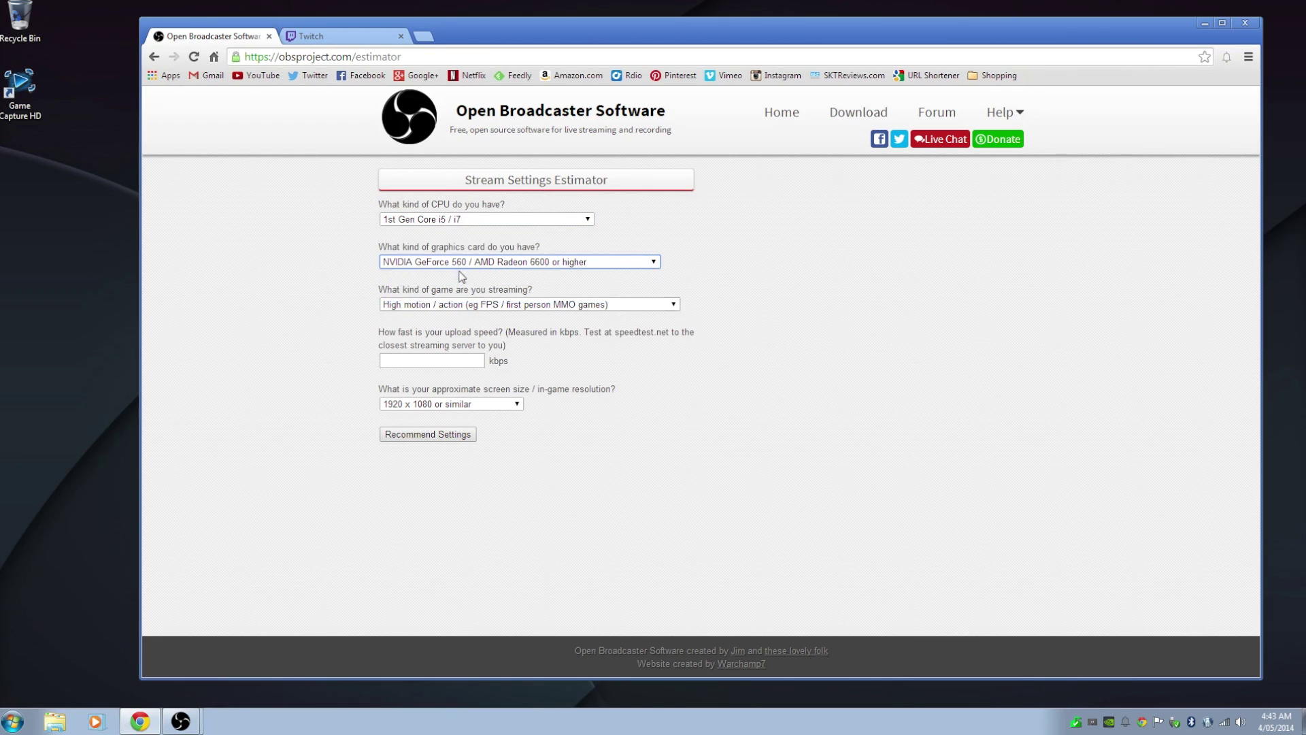
click(470, 305)
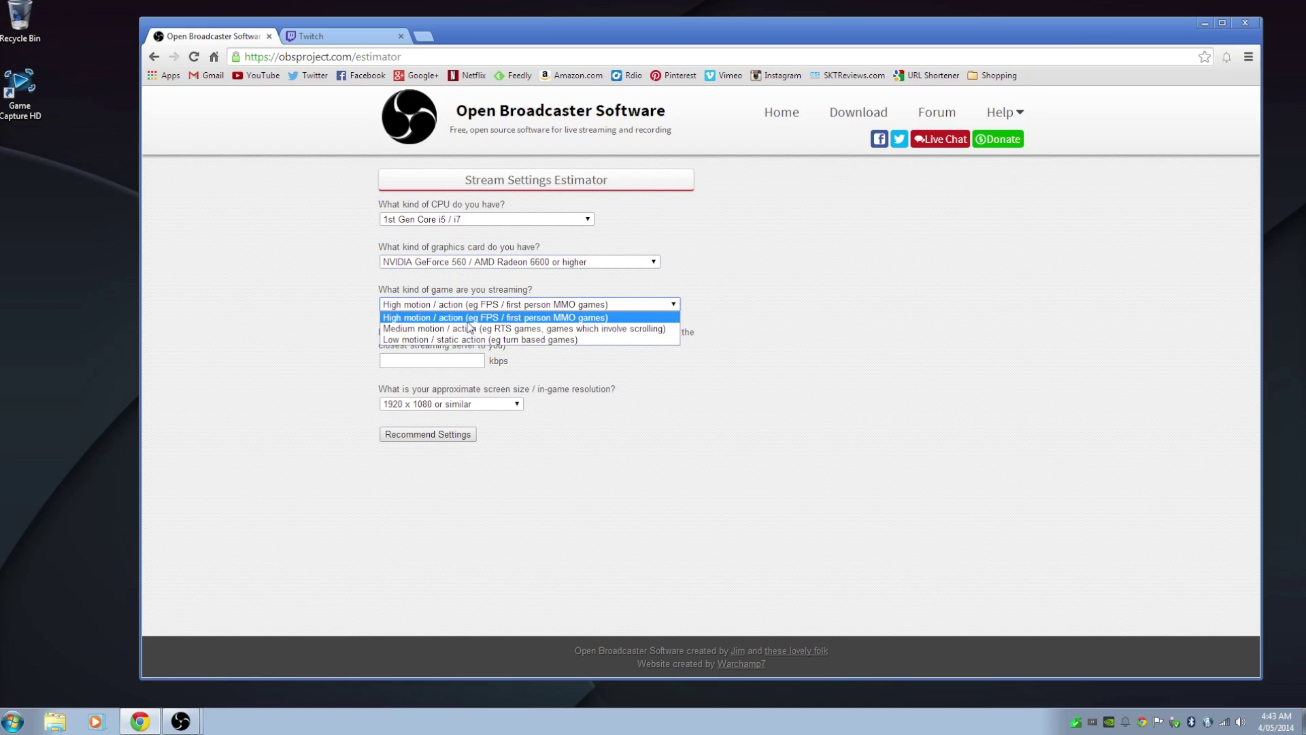
click(474, 317)
- Enter an upload speed of 650 kbps and keep the screen size at 1920 x 1080 or similar
click(430, 361)
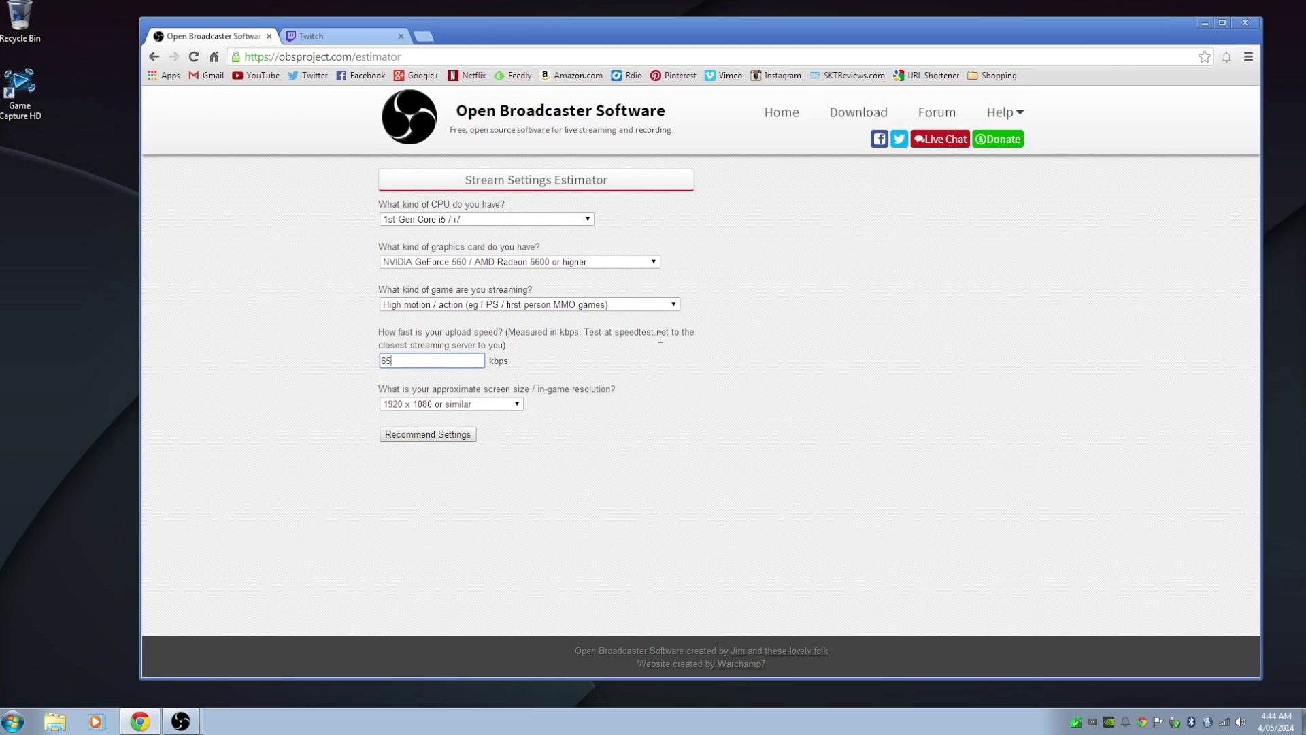
click(616, 430)
drag(464, 364, 353, 377)
click(364, 372)
click(405, 363)
click(439, 407)
click(430, 405)
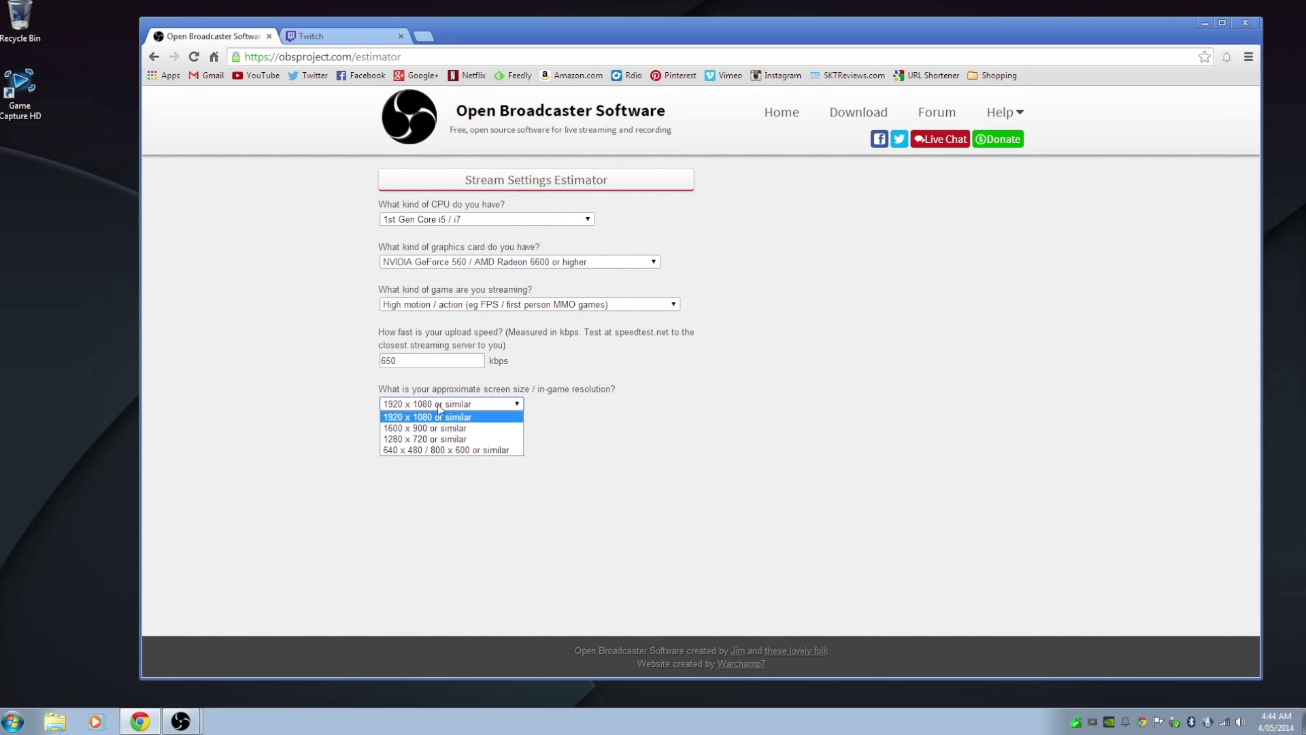
click(647, 431)
click(650, 426)
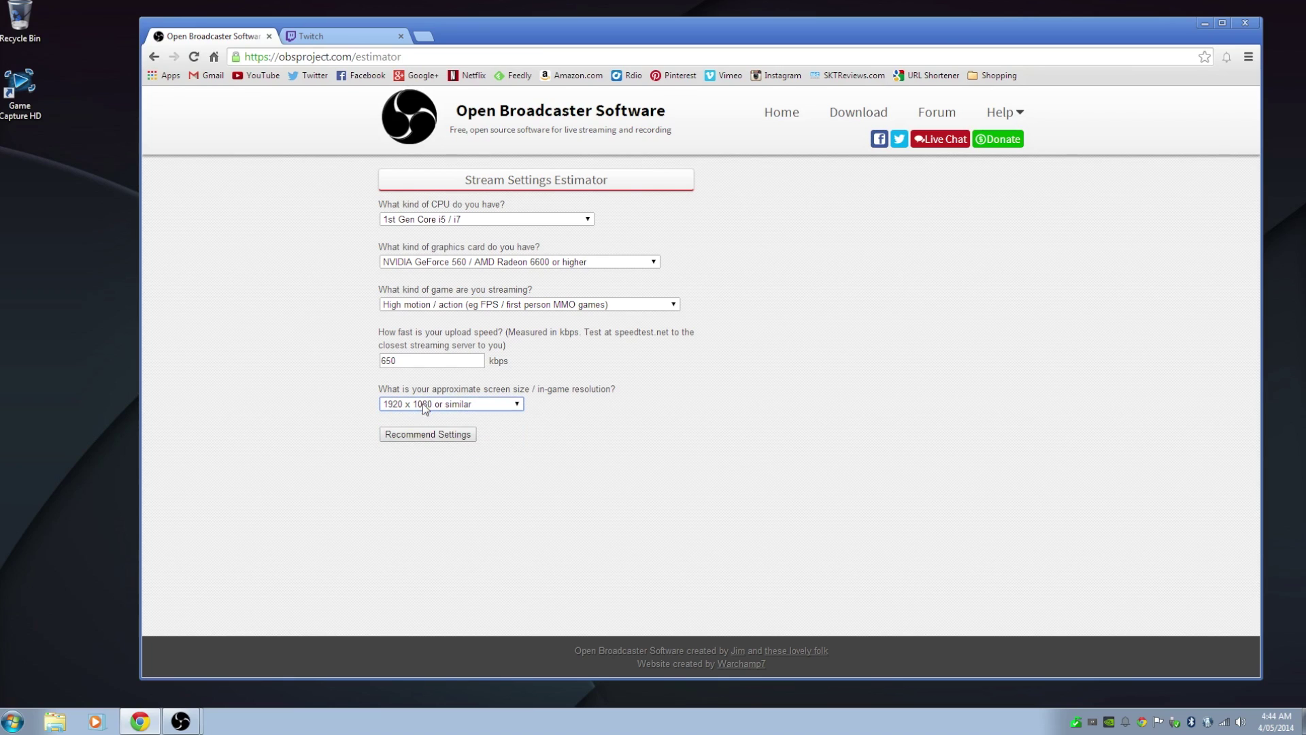
- Generate the recommended stream settings and examine the CPU advice
click(452, 441)
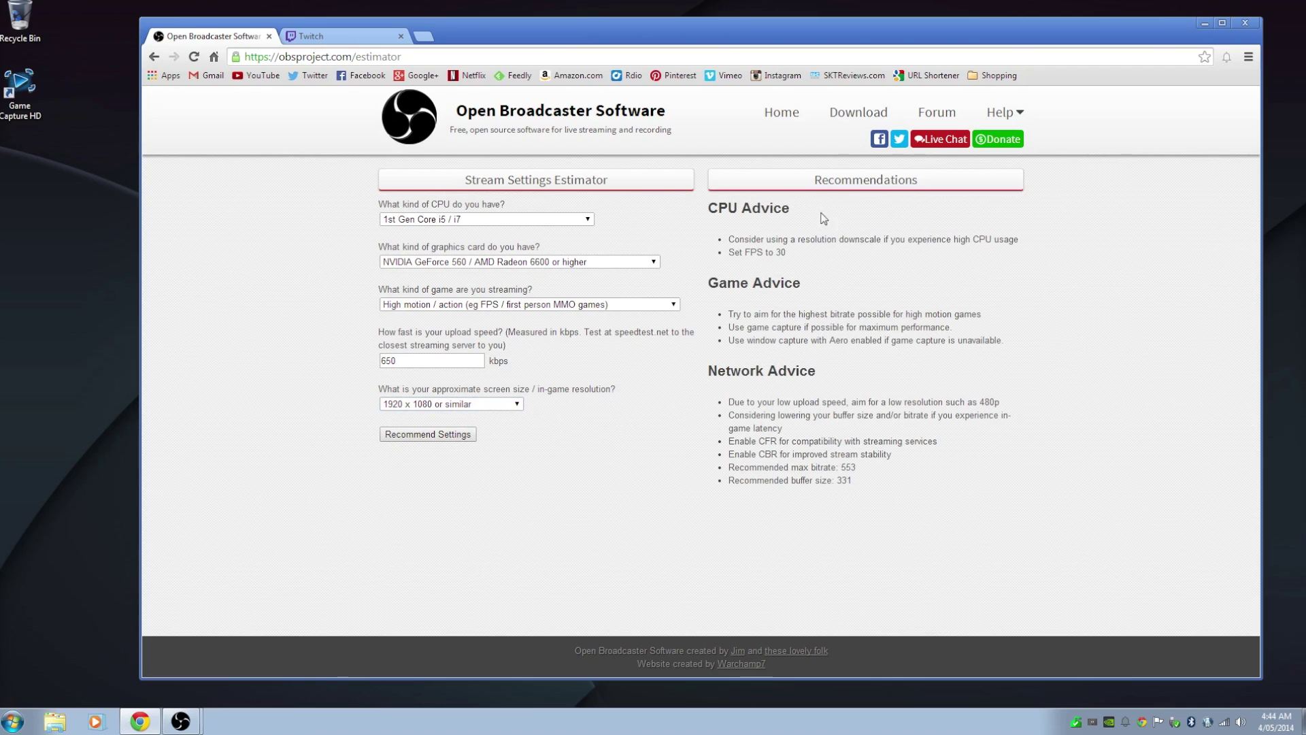
drag(734, 239, 819, 261)
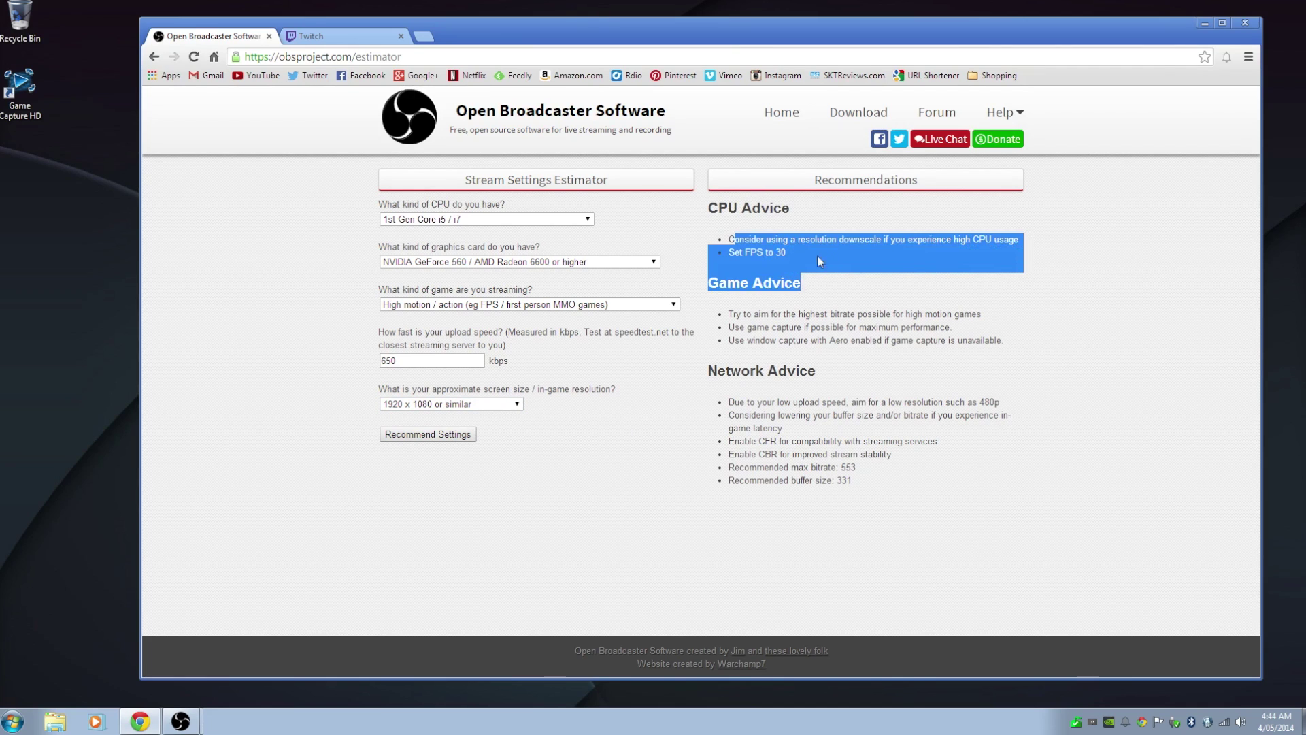
click(819, 263)
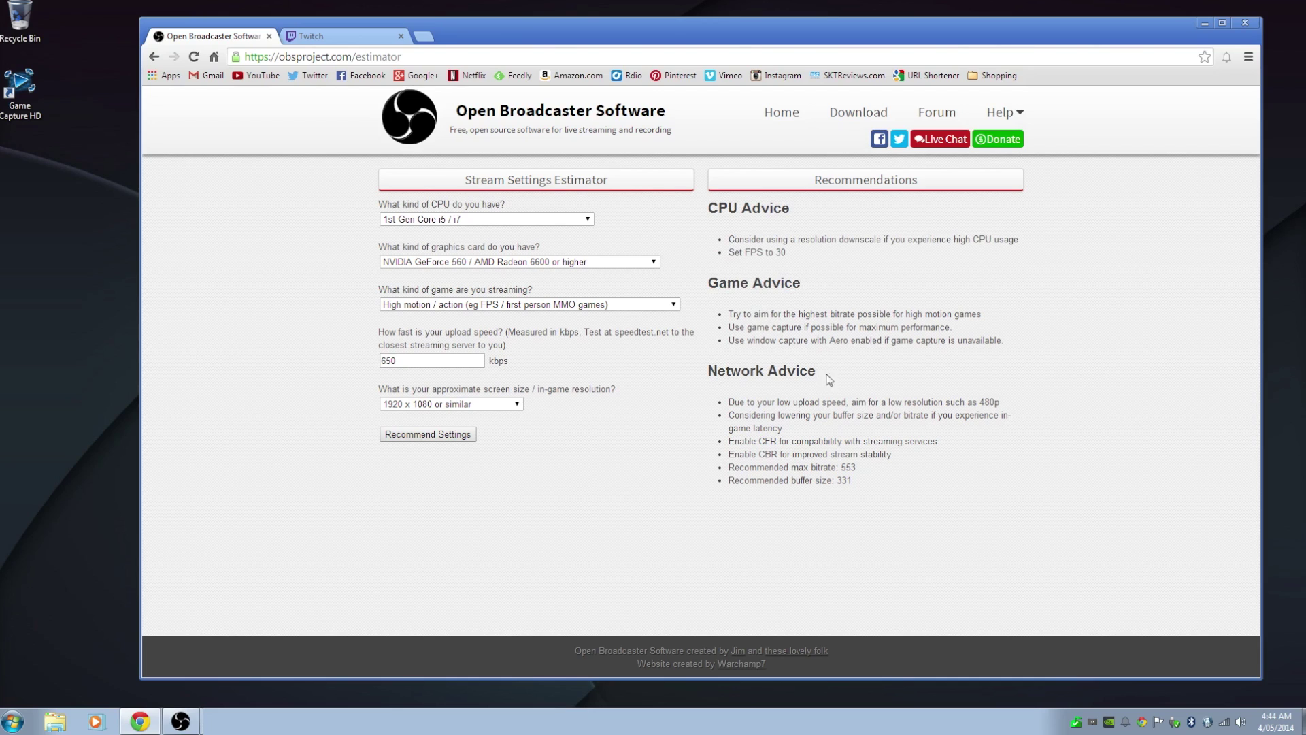
- View the Twitch stream key page and locate the Dashboard link in the account options without revealing the key
click(328, 36)
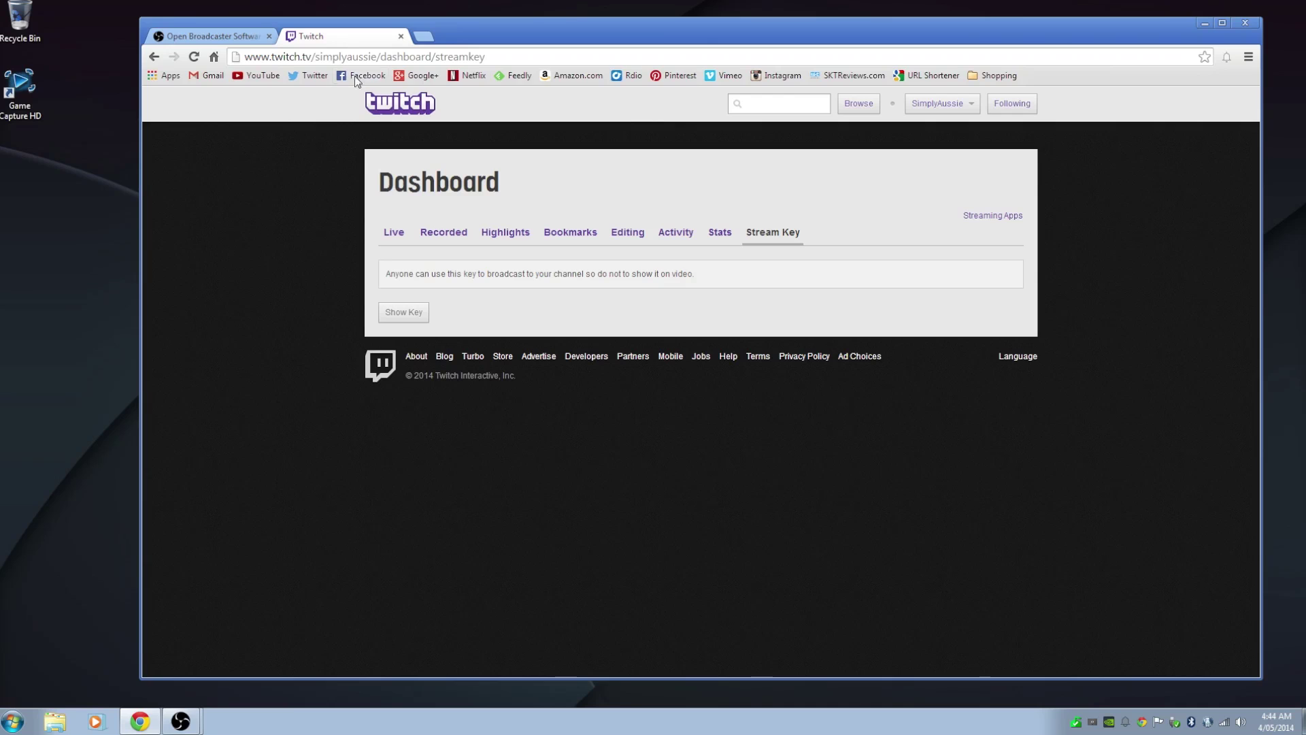
click(945, 105)
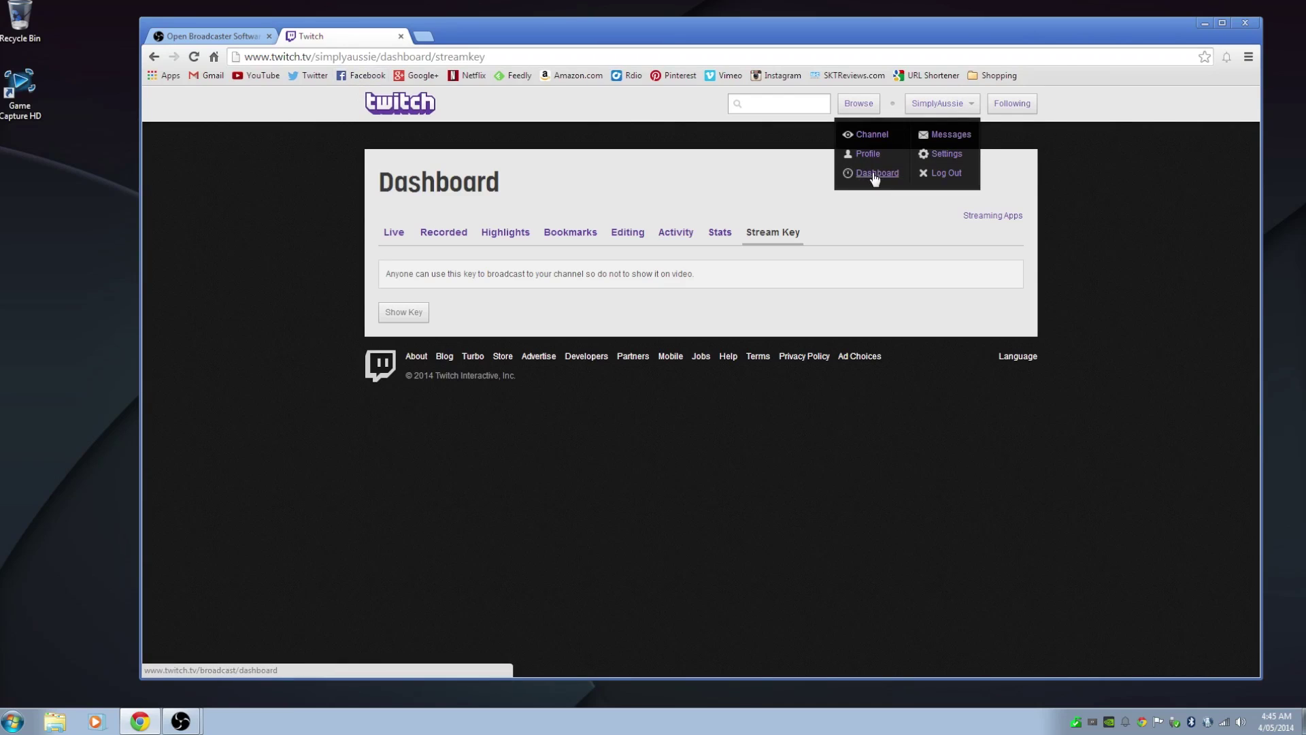
click(1145, 240)
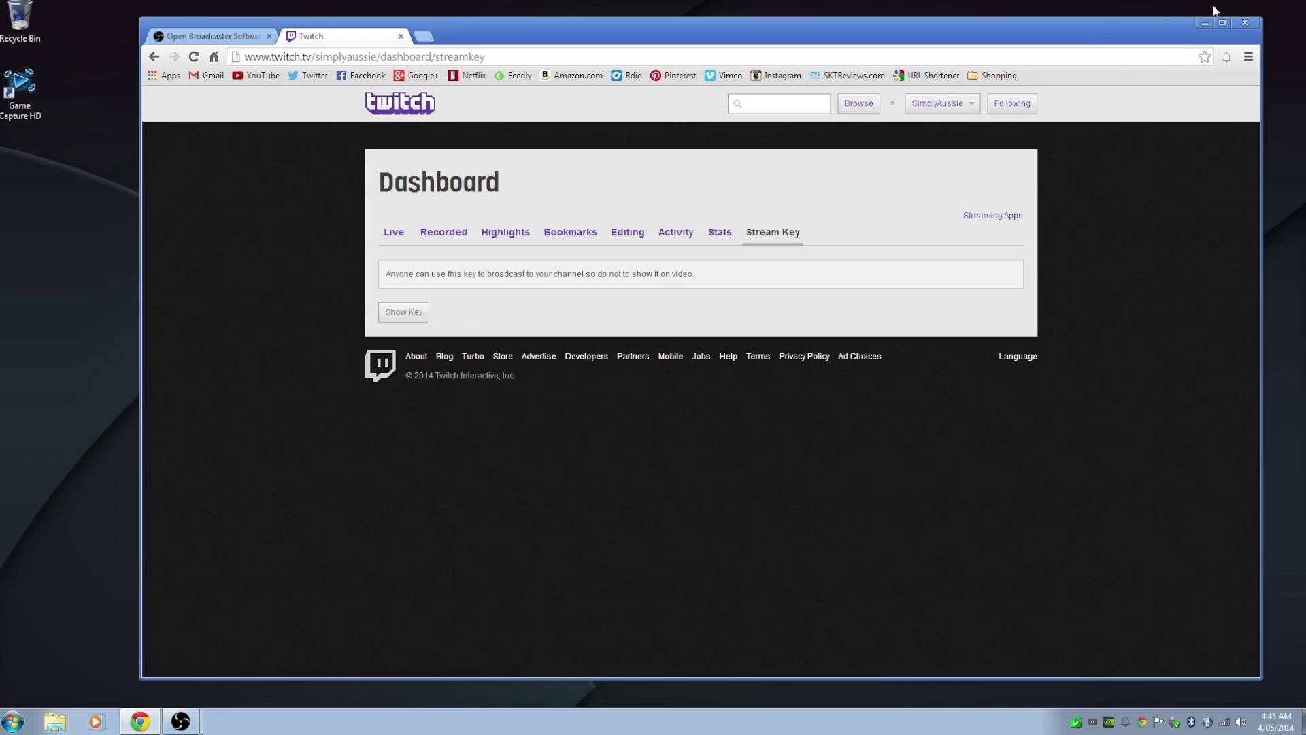
- Return to the OBS encoding settings and check the video max bitrate and buffer size against the recommendations
click(1205, 25)
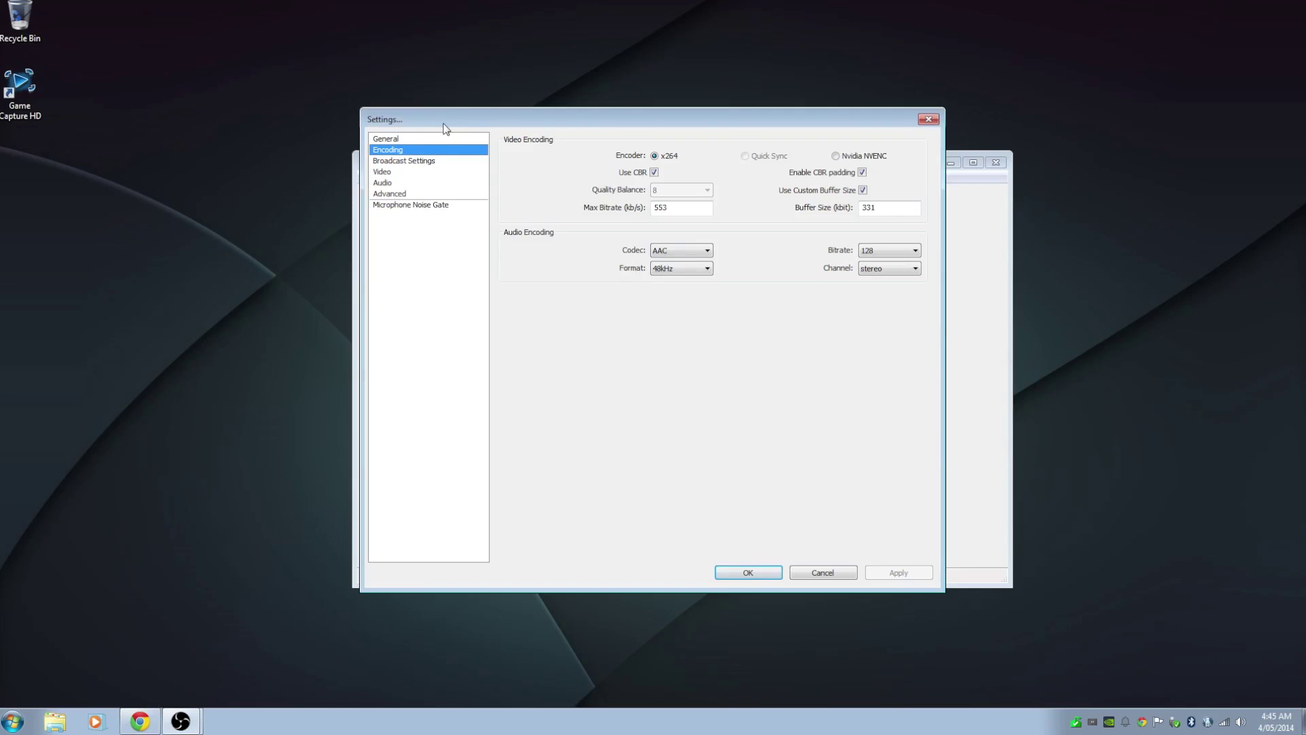
drag(448, 115, 448, 125)
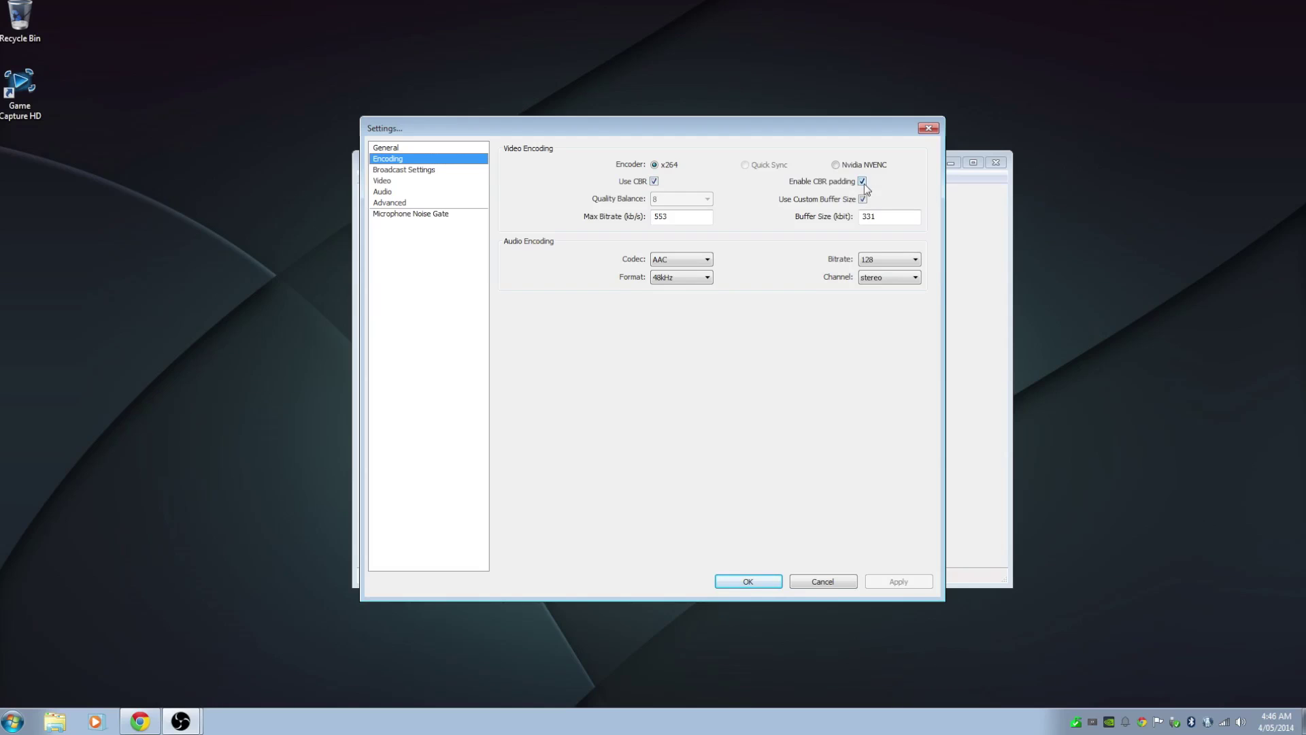
drag(684, 216, 612, 223)
click(692, 216)
drag(900, 217, 854, 224)
click(898, 218)
- Review the audio codec and audio bitrate options, keeping the current selections
click(690, 260)
click(729, 260)
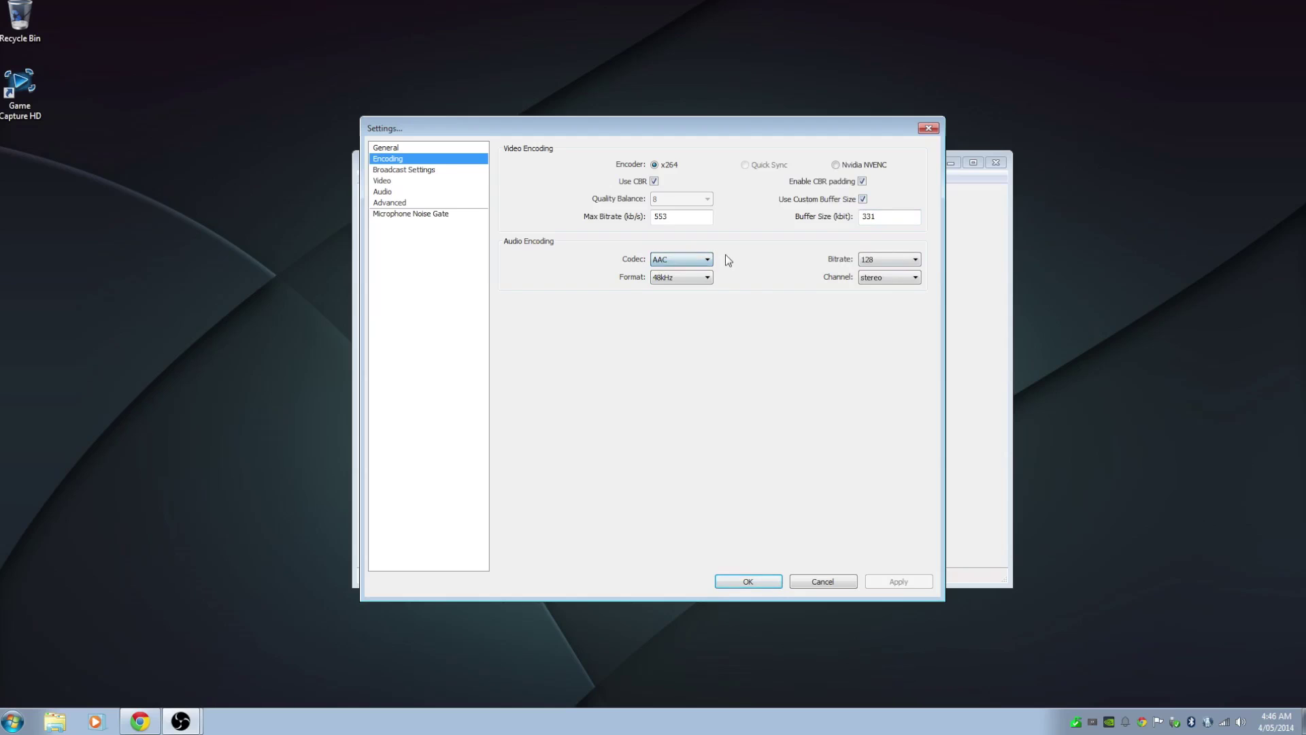
click(883, 262)
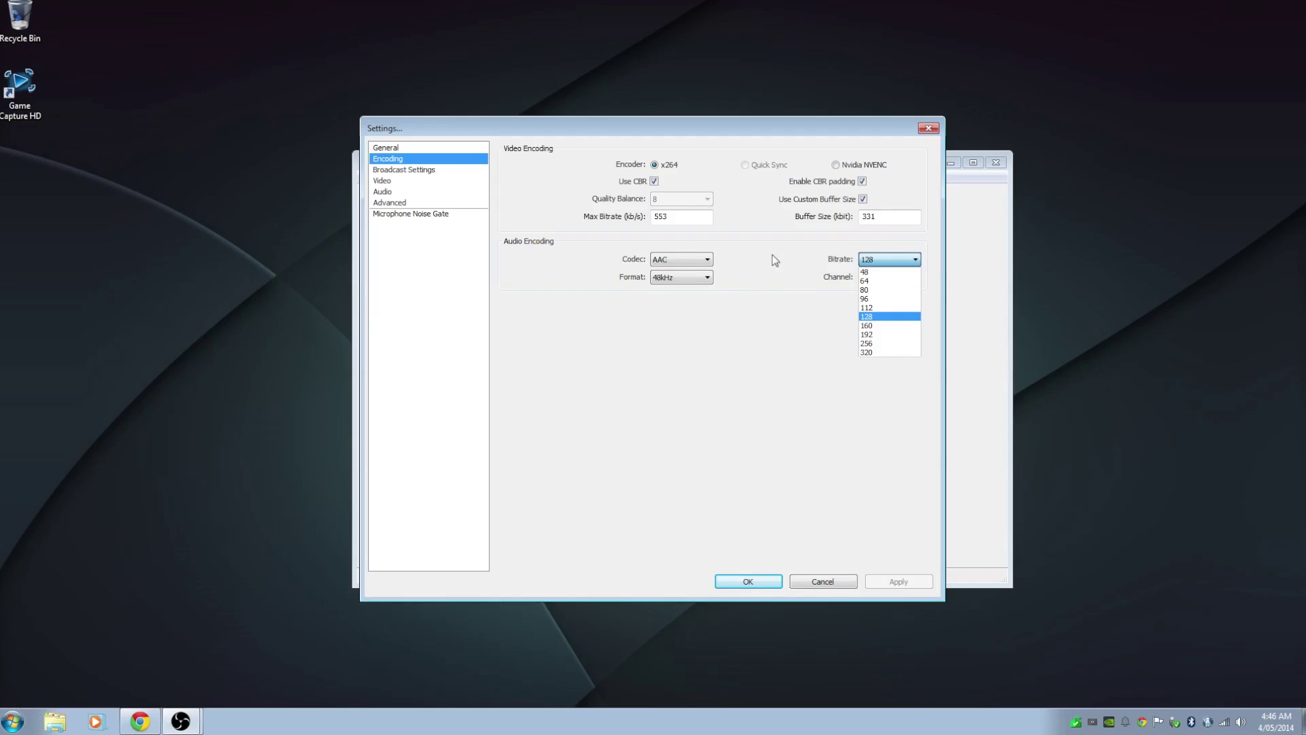
click(754, 348)
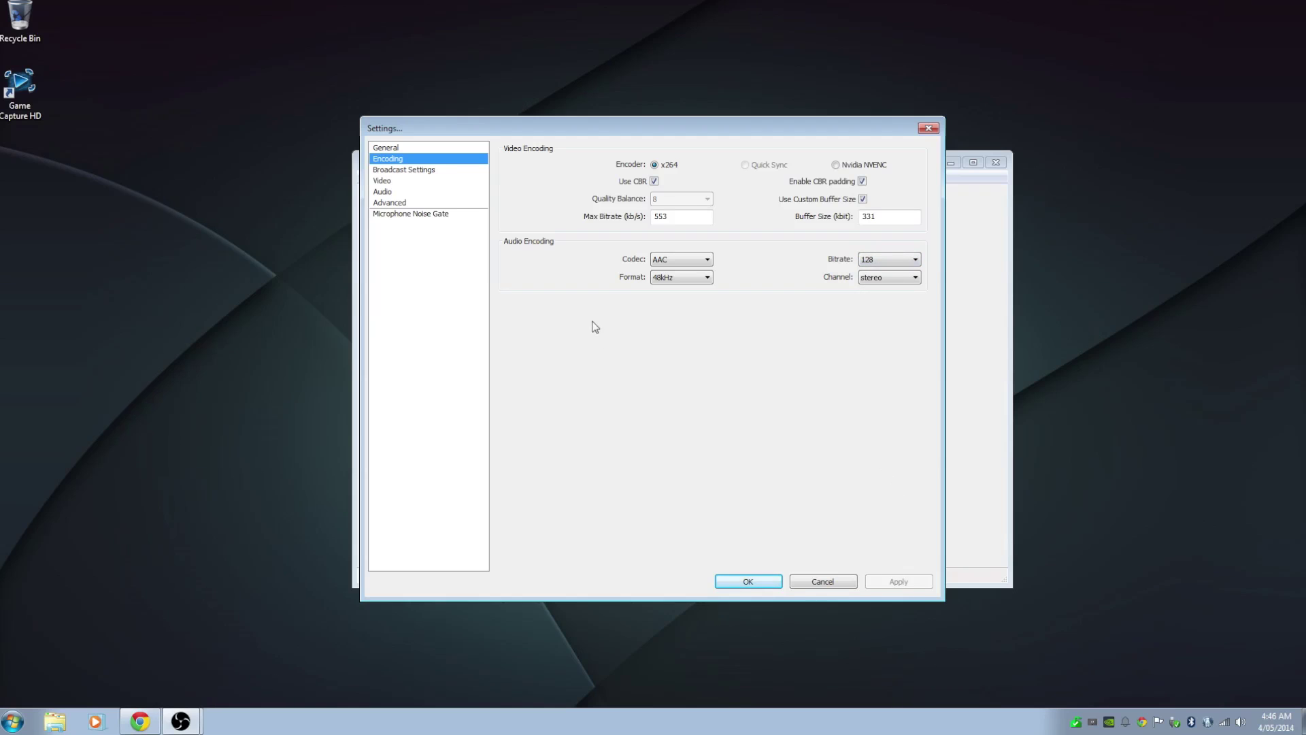
- Review the broadcast mode and streaming service options, keeping Live Stream and Twitch / Justin.tv
click(384, 173)
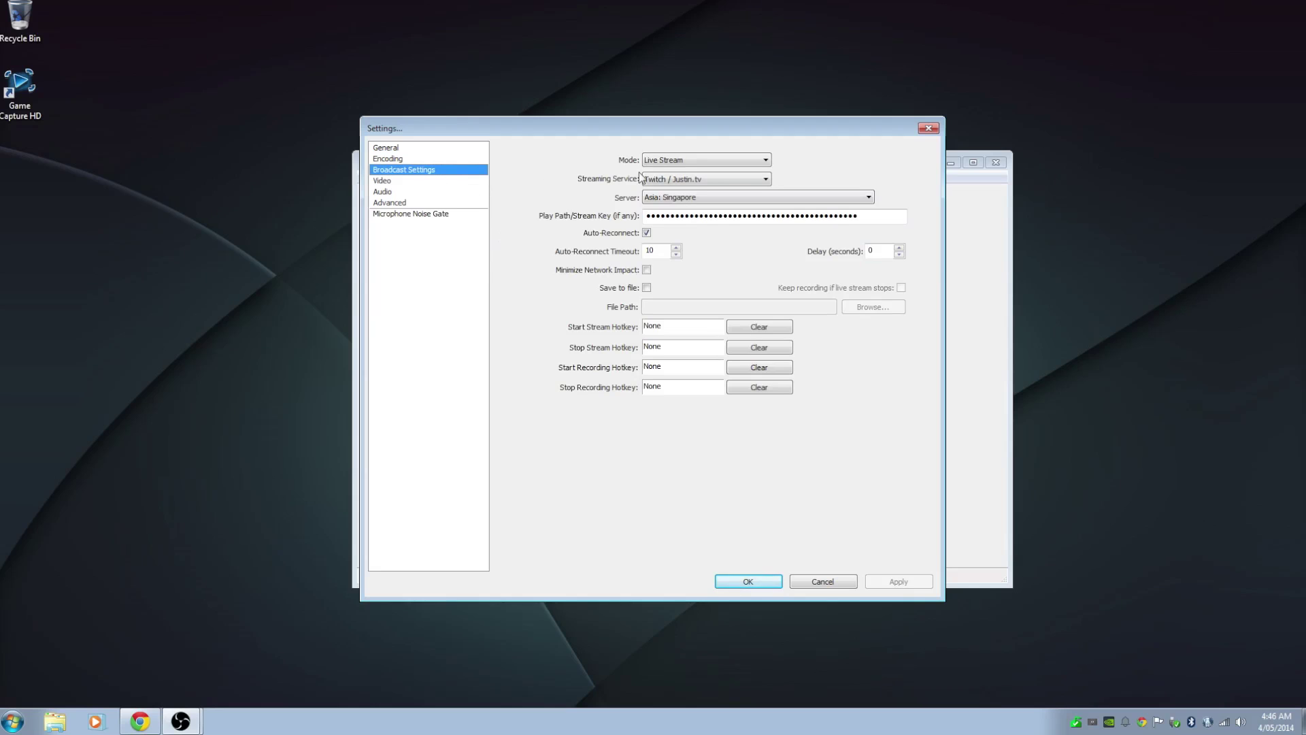
click(688, 161)
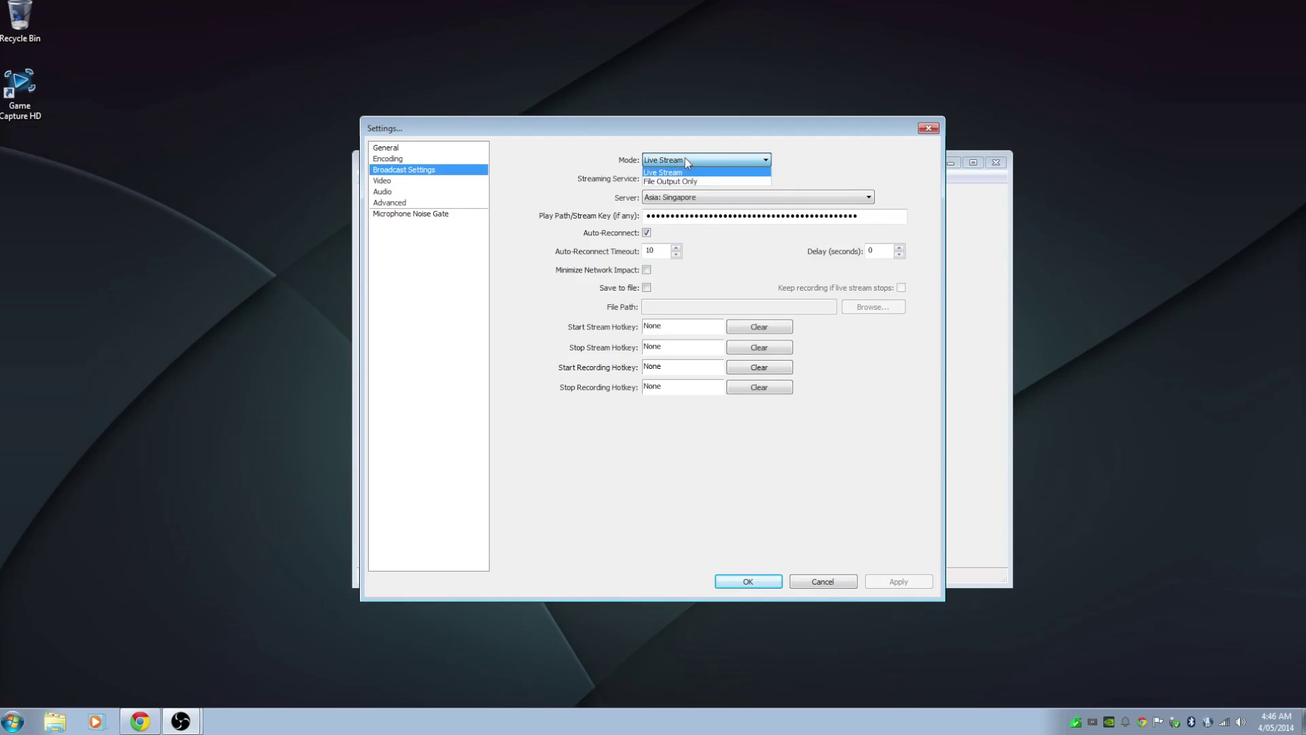
click(803, 161)
click(729, 180)
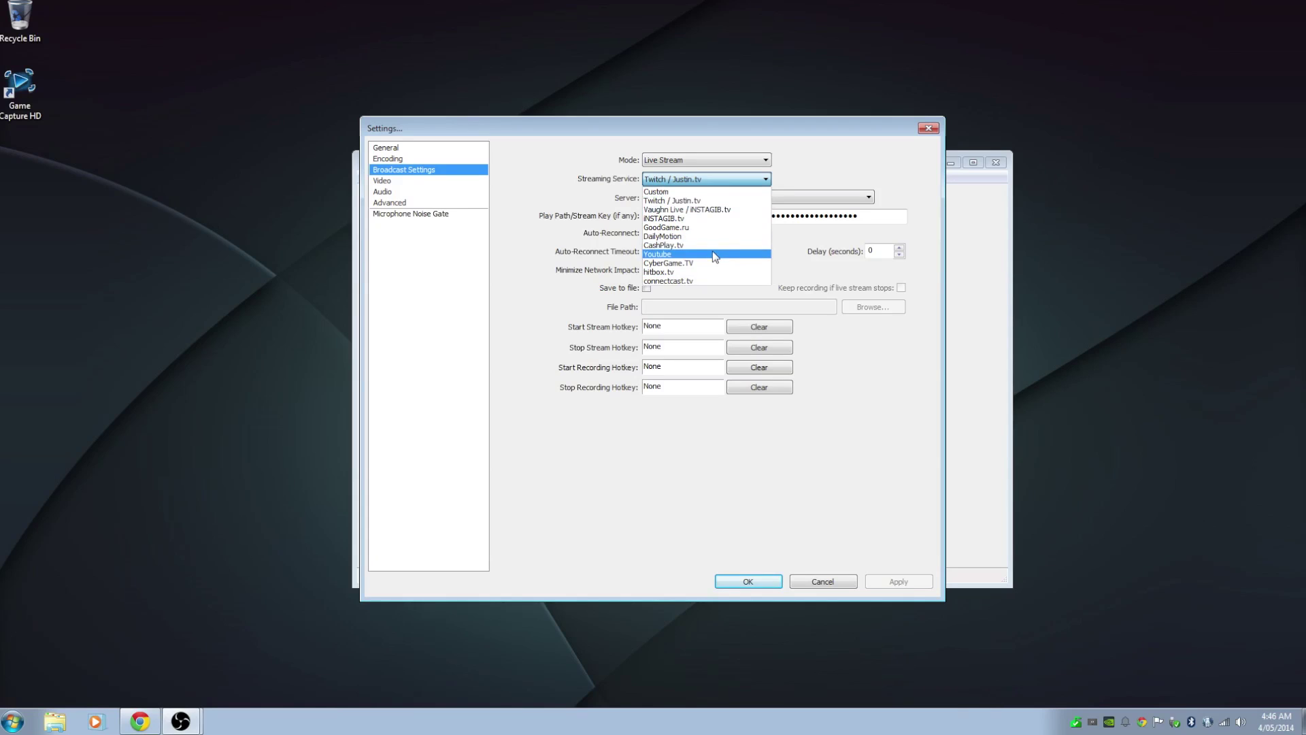
click(793, 182)
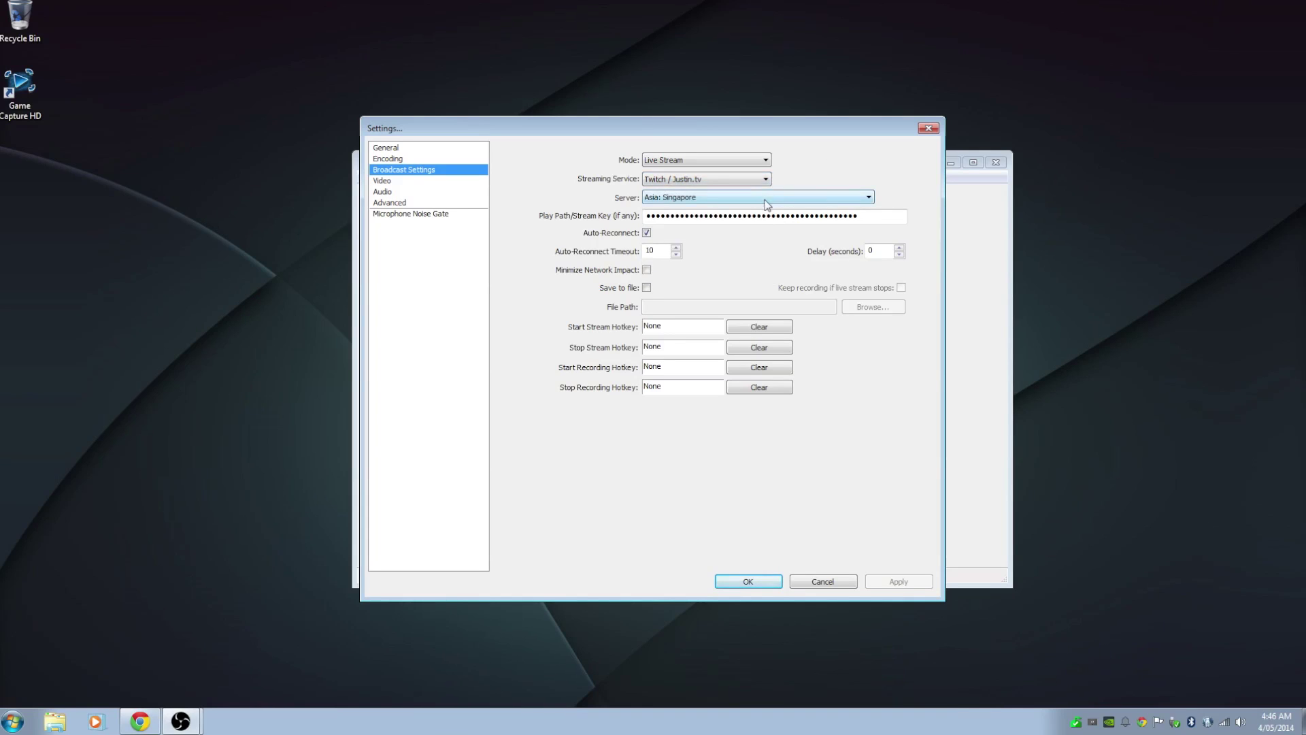
- Select the Asia: Singapore server, check the Twitch stream key page without revealing the key, and apply the broadcast settings
click(759, 199)
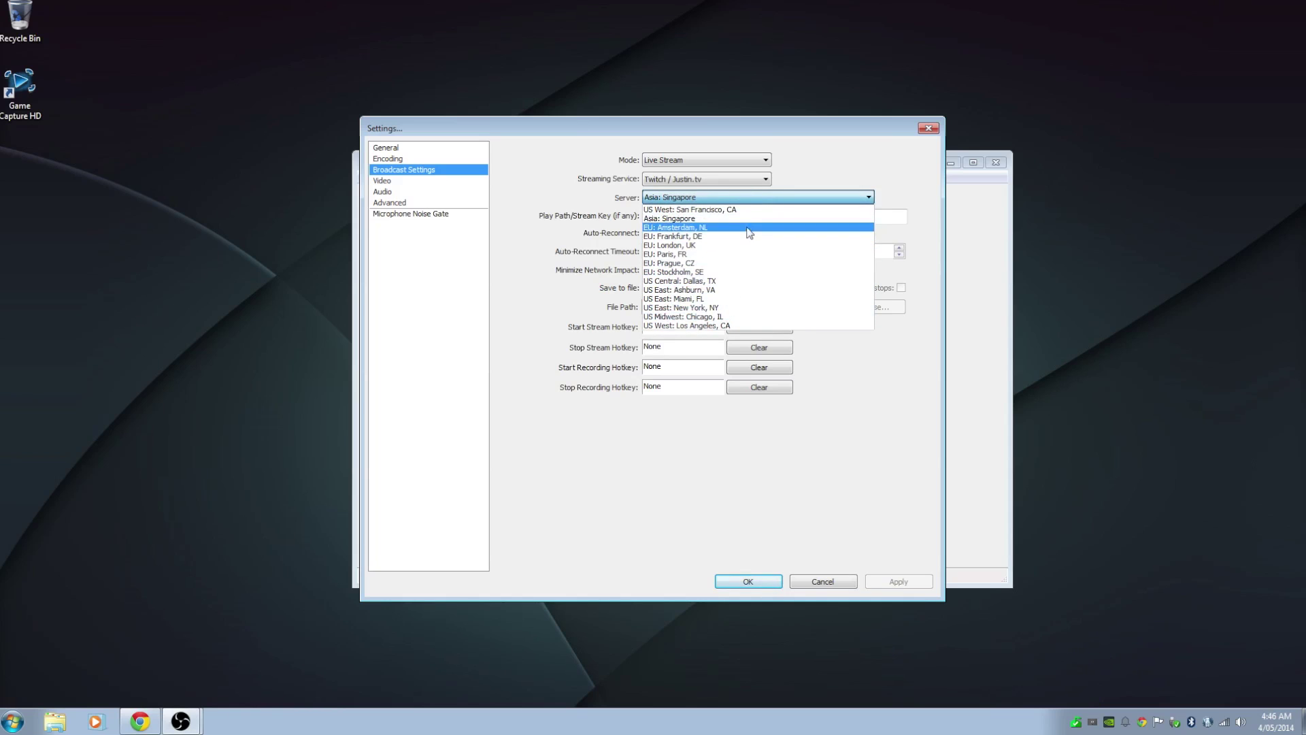
click(713, 220)
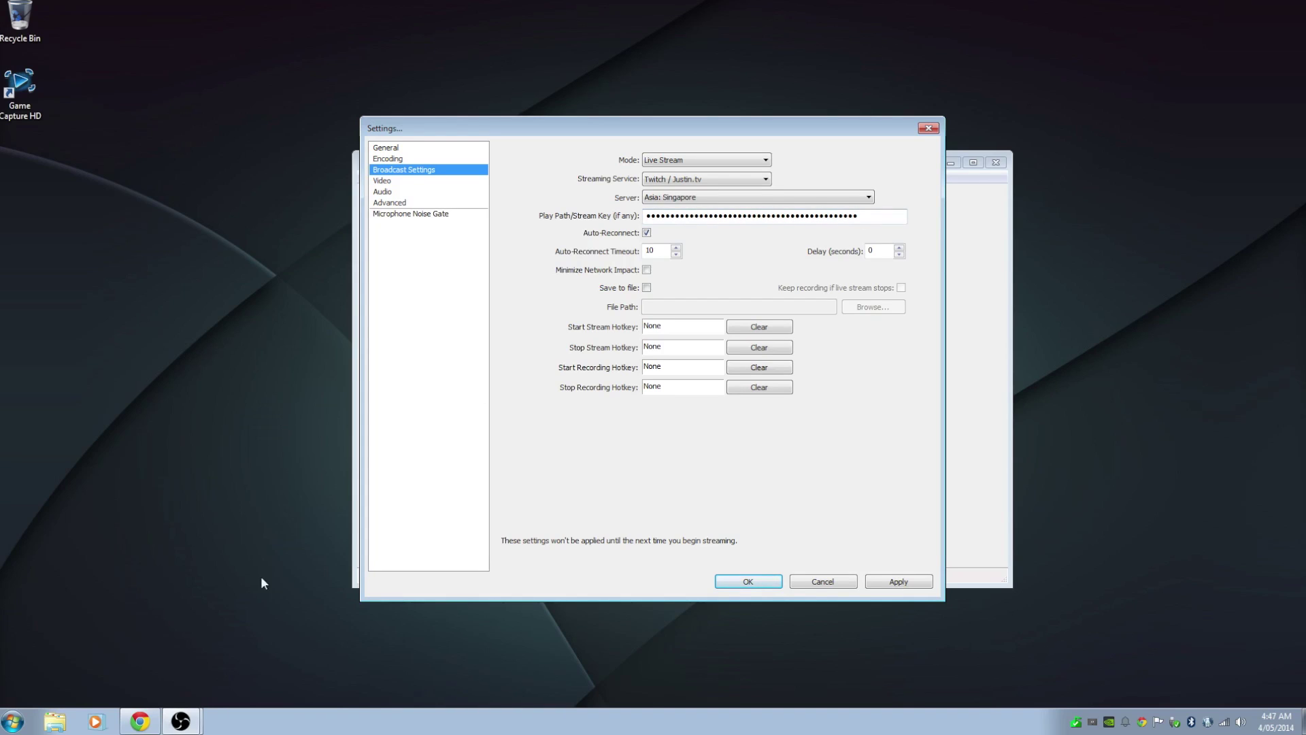
click(140, 721)
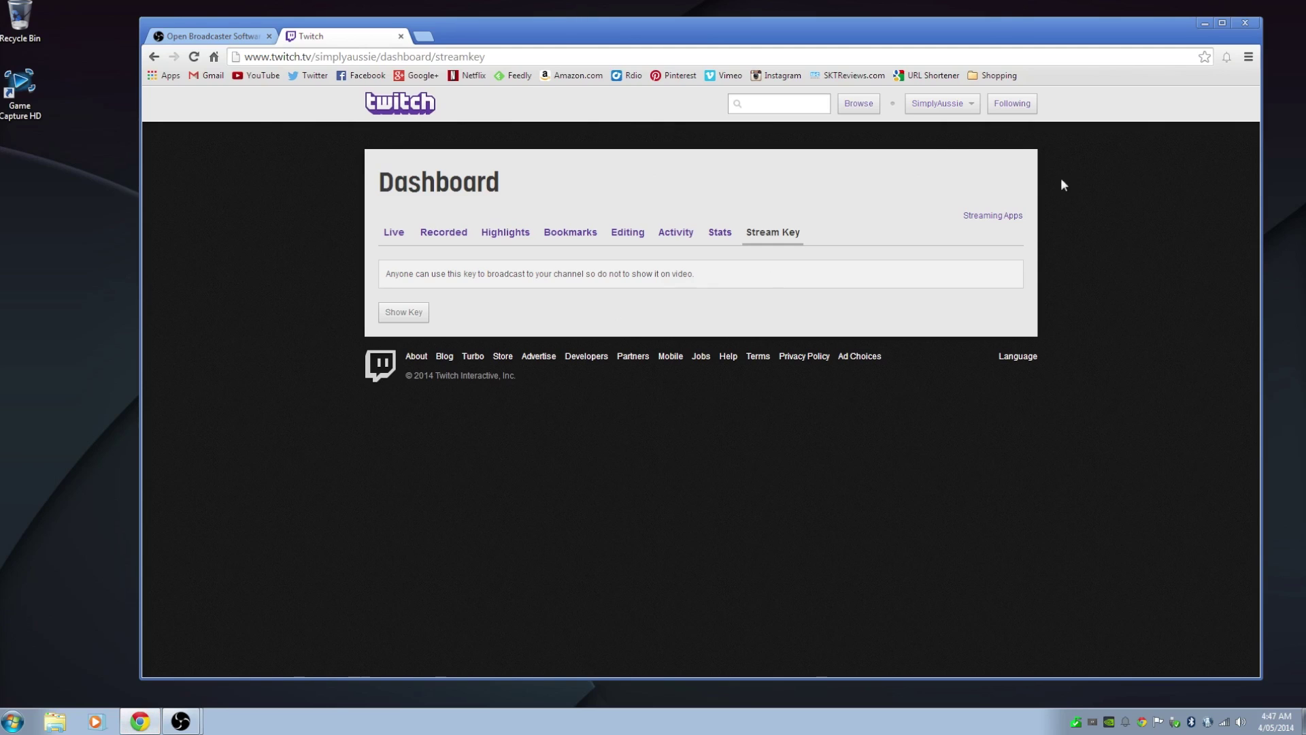
click(1204, 24)
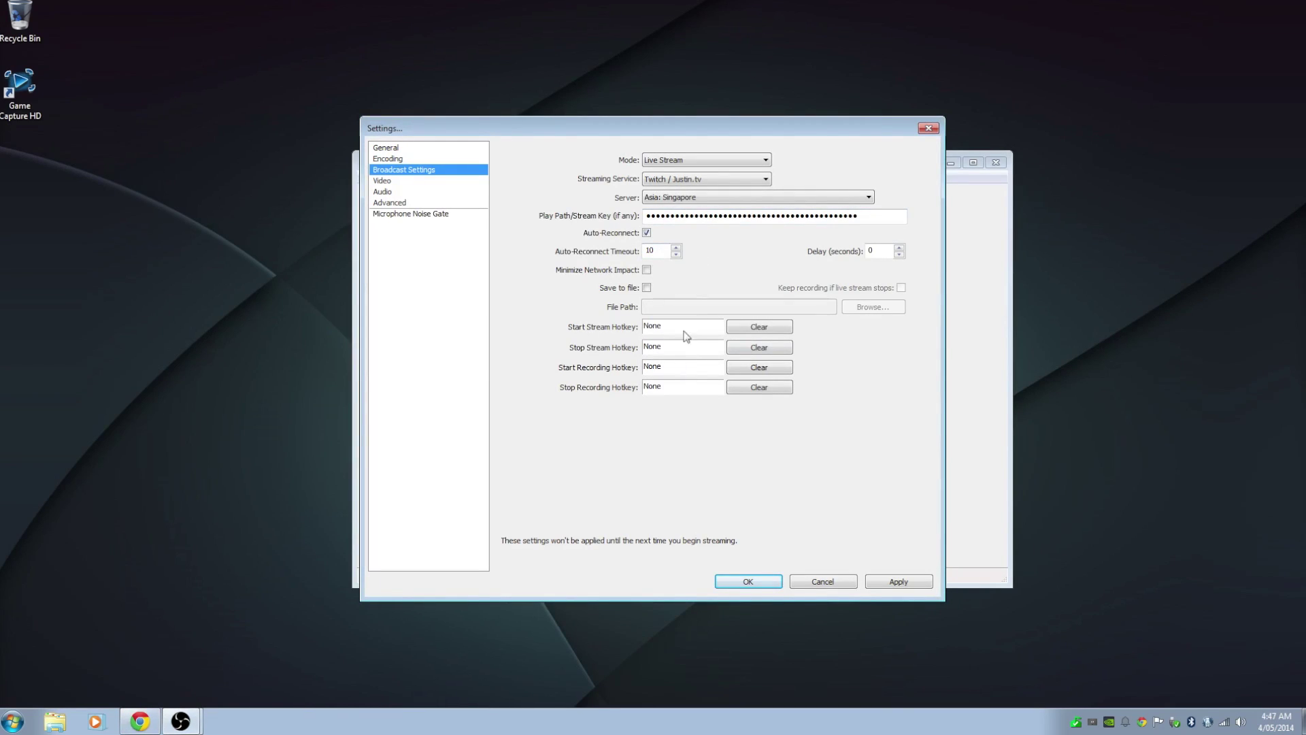
click(898, 581)
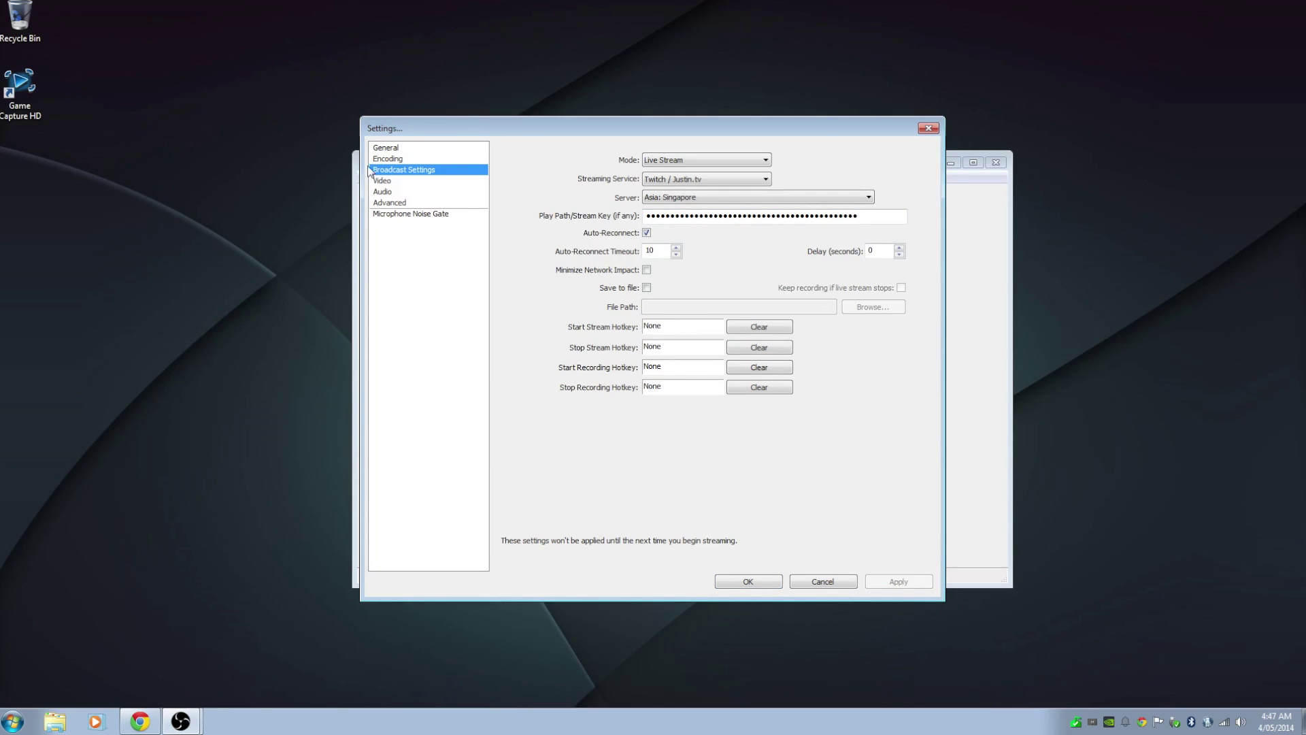
- Check the base resolution and aspect ratio in the video settings and set the resolution downscale to None (1920x1080)
click(392, 148)
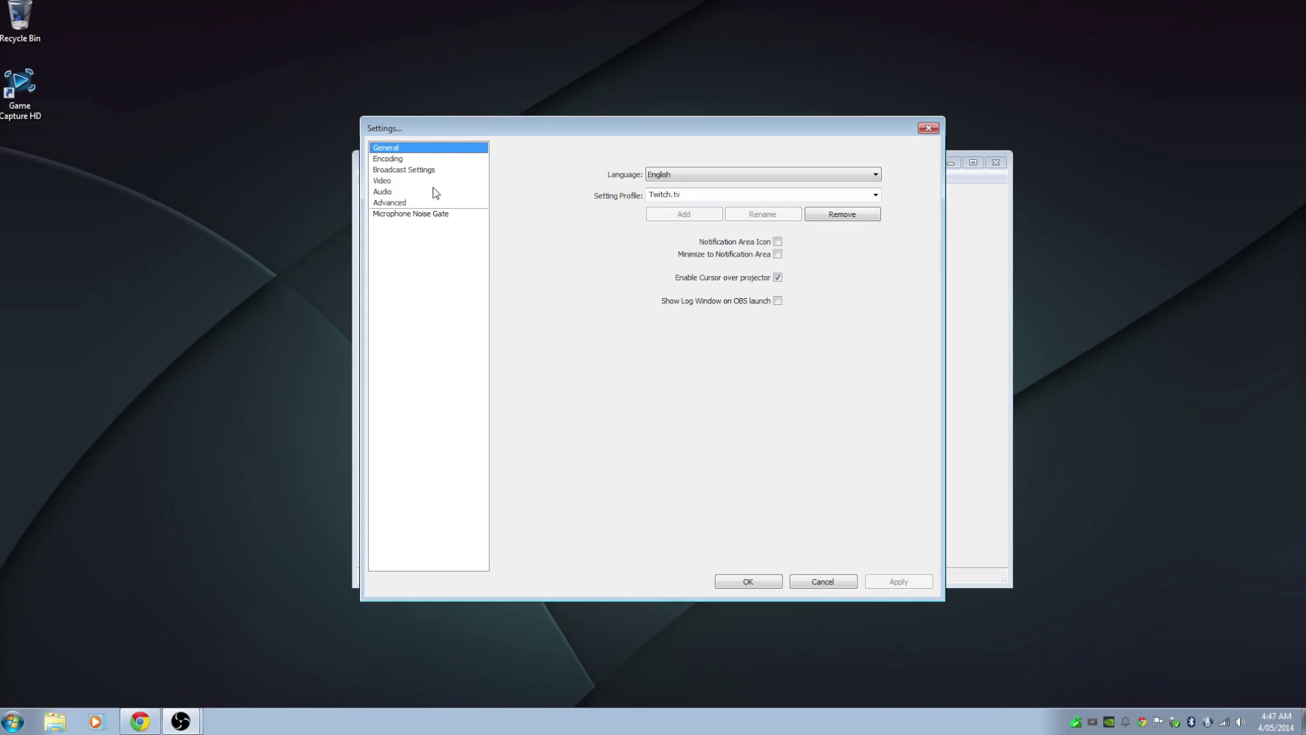
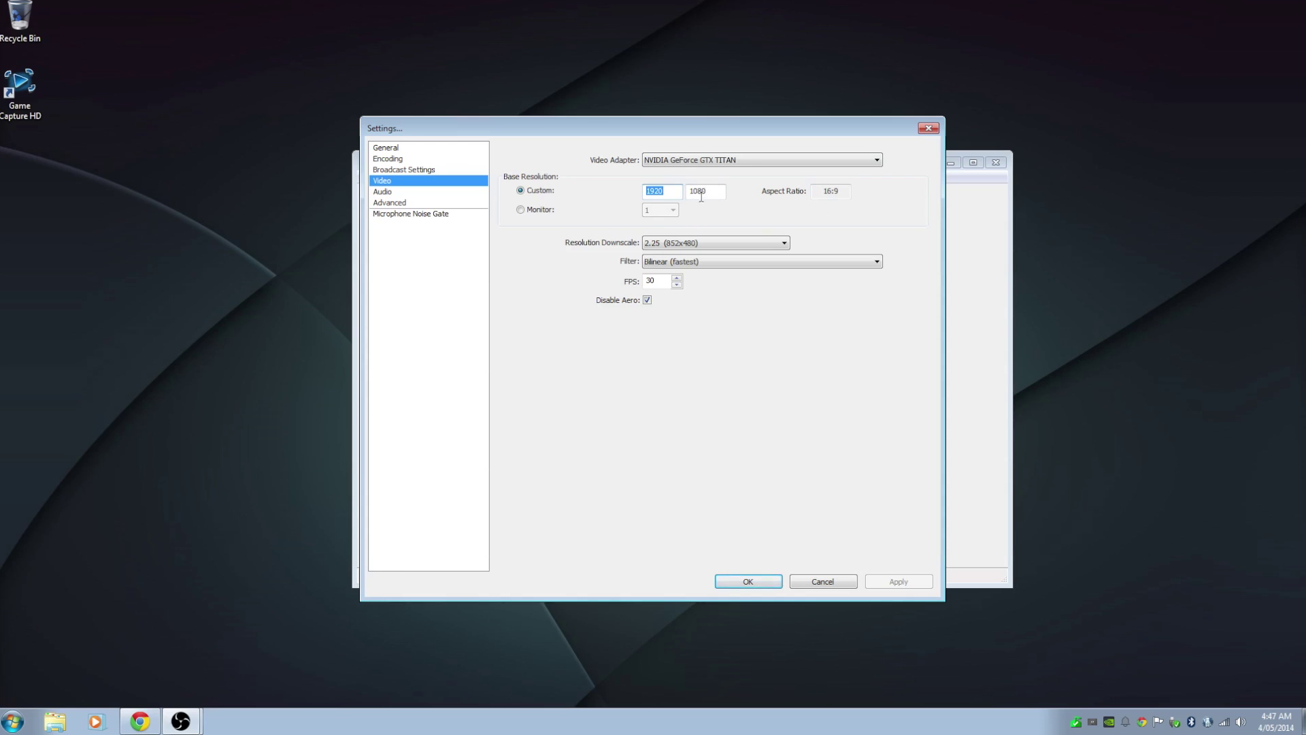
double_click(847, 191)
click(843, 192)
click(764, 248)
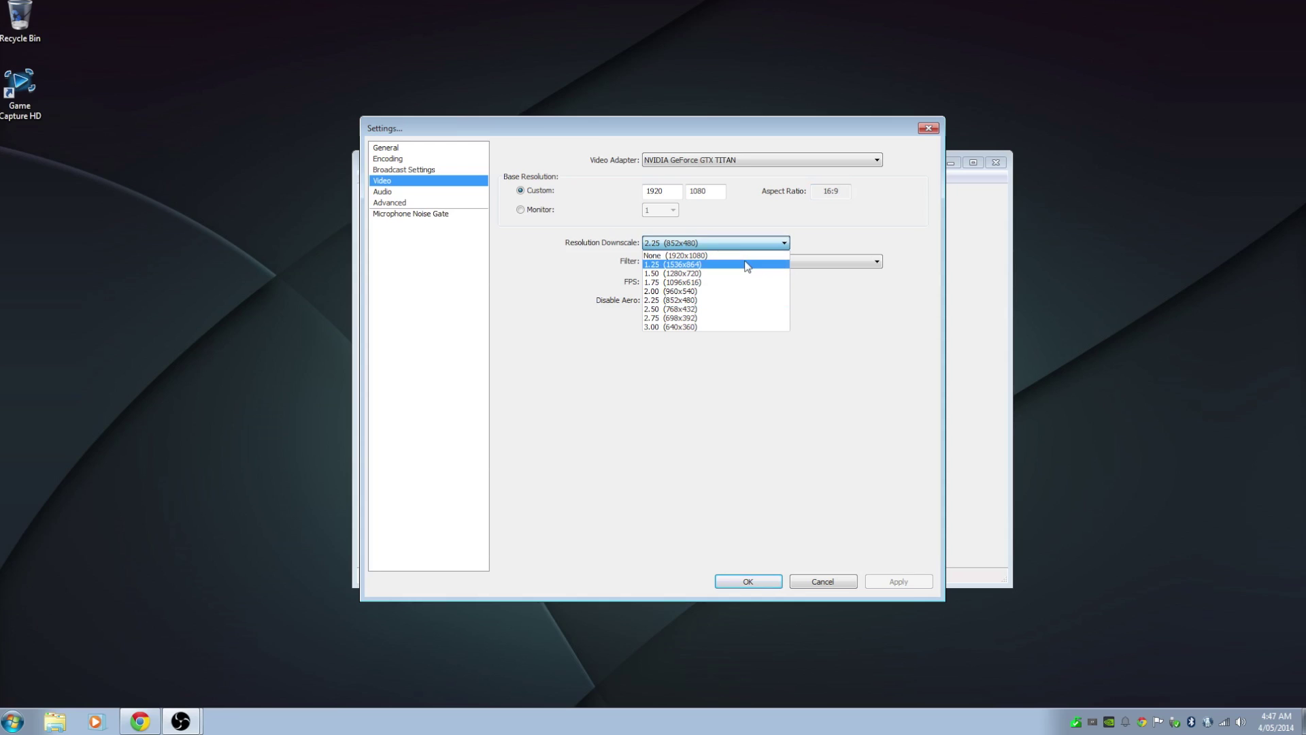
click(695, 255)
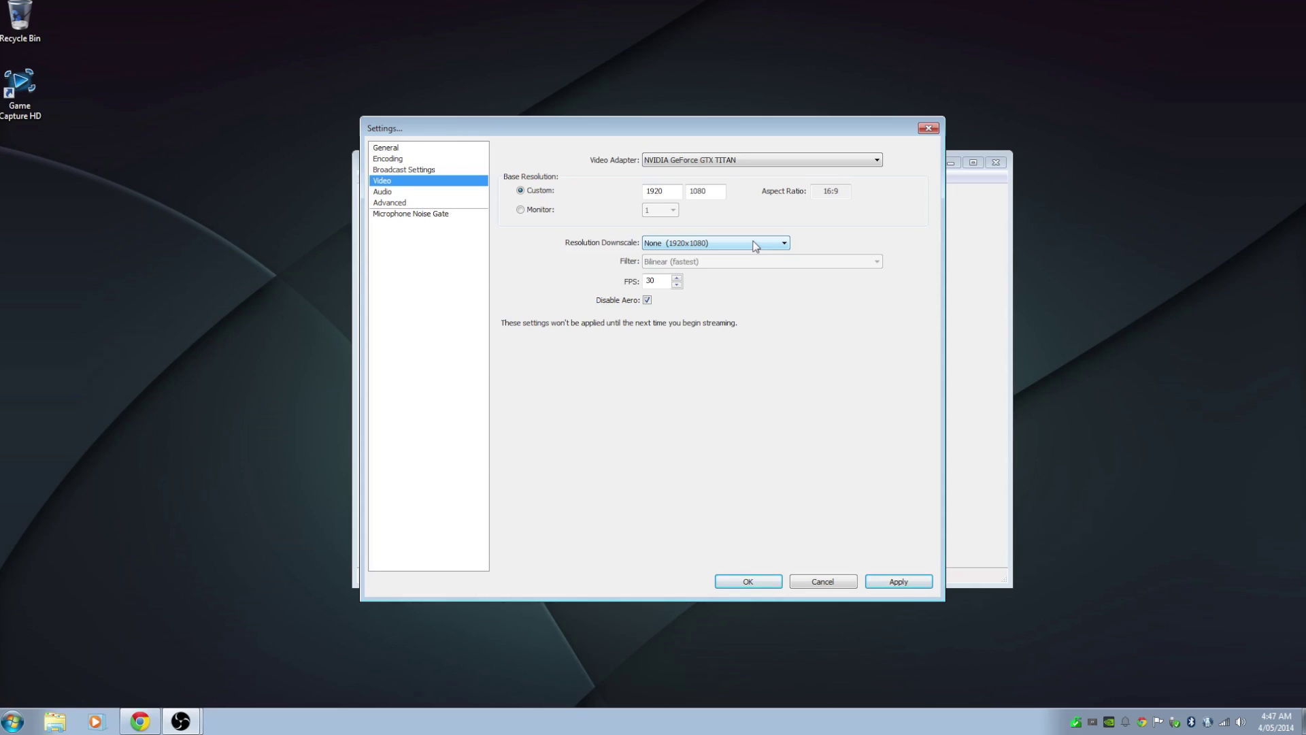
click(754, 244)
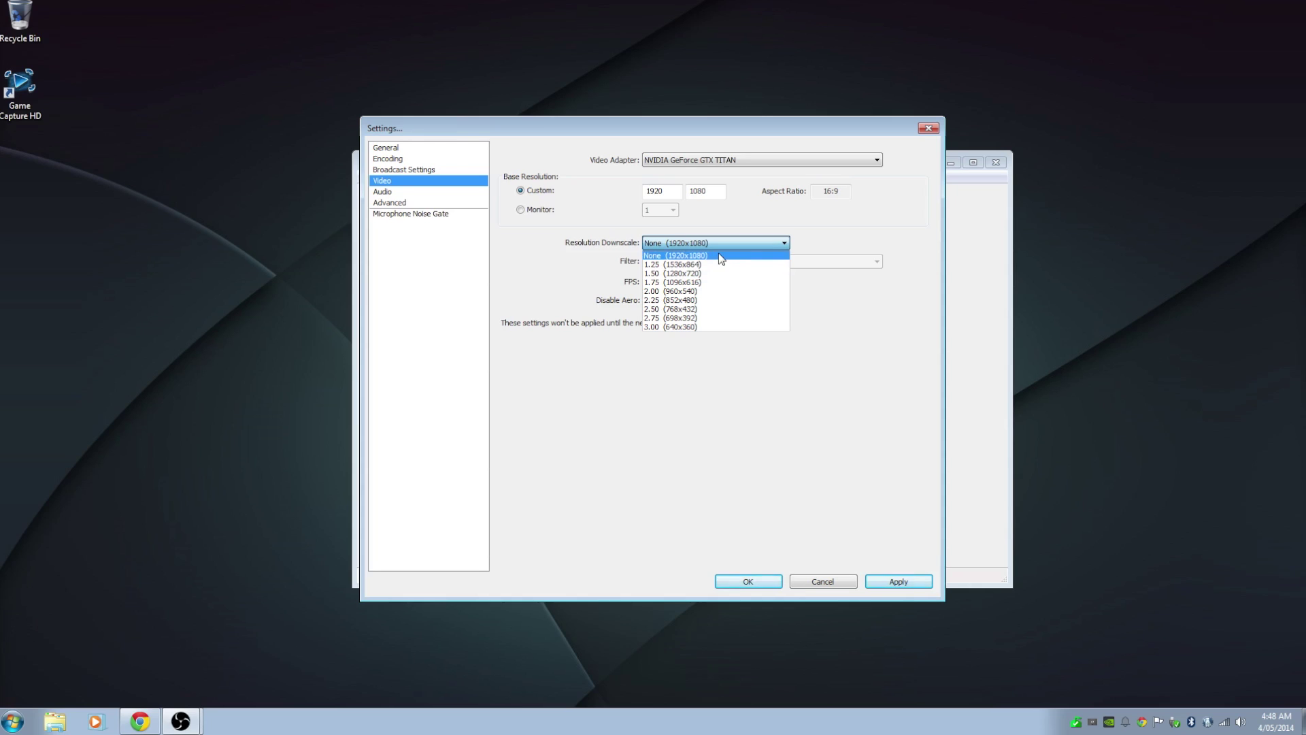
click(811, 237)
- Keep the frame rate at 30 FPS and apply the video settings
drag(663, 282, 639, 284)
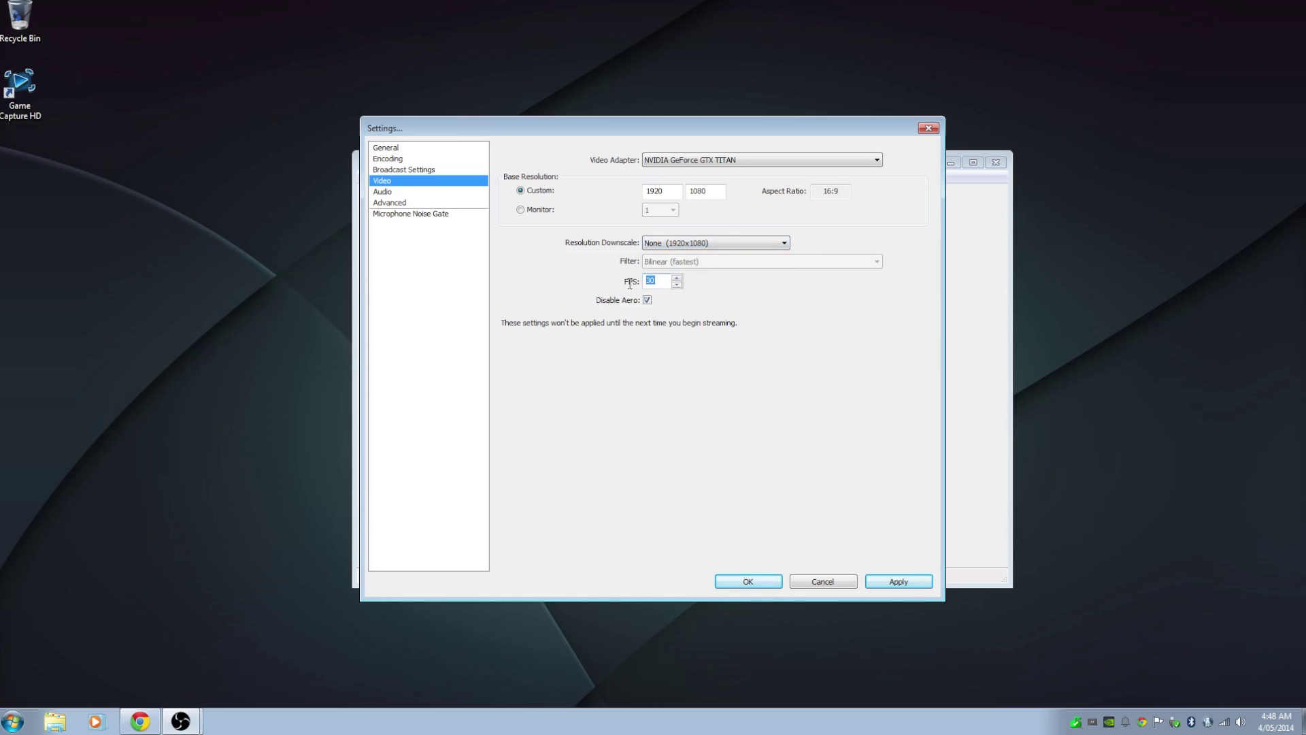
click(666, 280)
drag(645, 284, 677, 289)
click(662, 280)
double_click(662, 280)
mouse_move(662, 280)
mouse_down()
mouse_move(622, 289)
mouse_move(663, 281)
mouse_up()
click(661, 282)
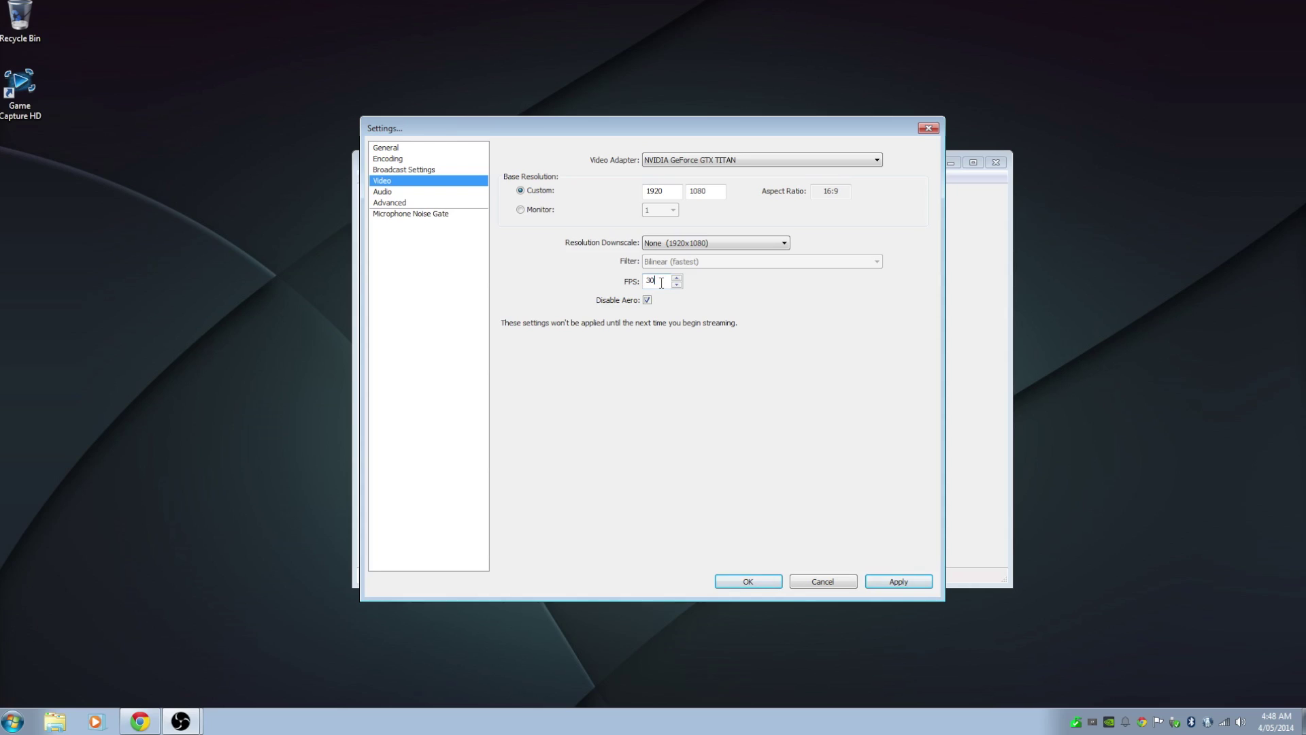
double_click(647, 285)
click(653, 285)
double_click(659, 283)
click(659, 282)
click(885, 581)
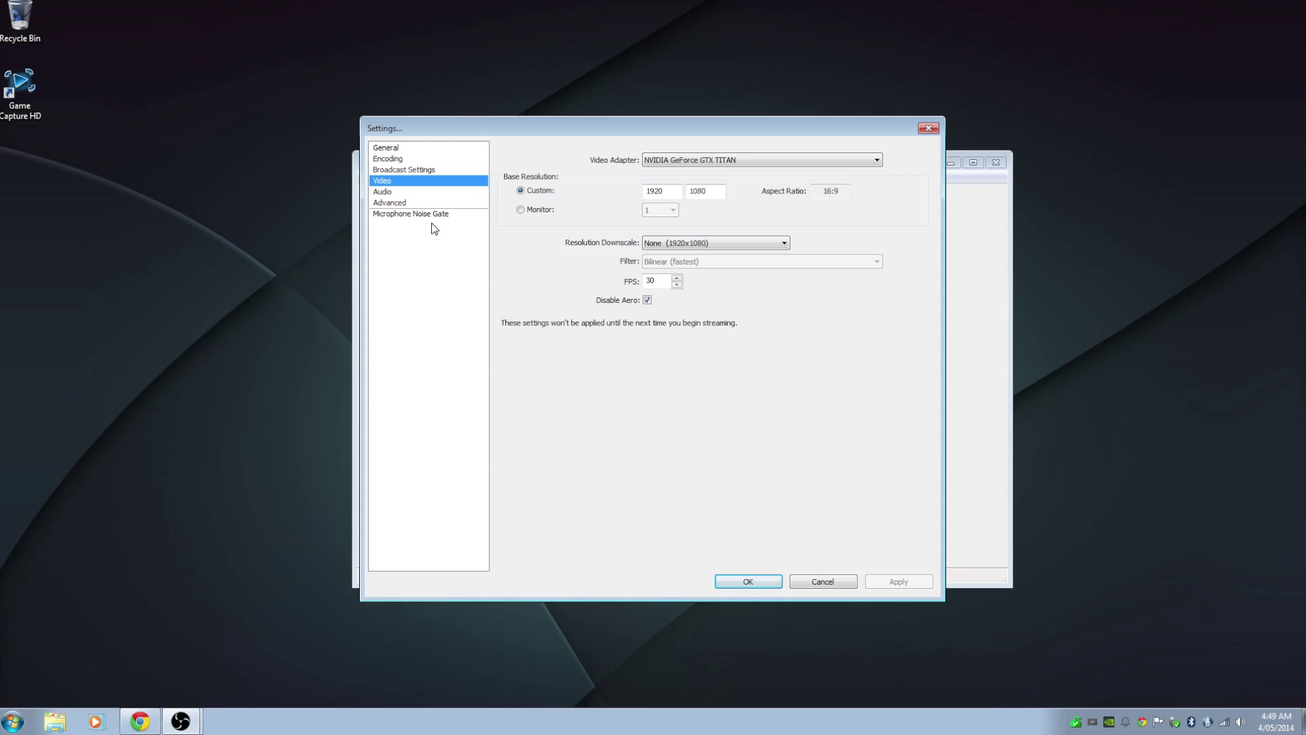
- Review the desktop audio and microphone device options in the audio settings, keeping the current AudioBox selections
click(379, 191)
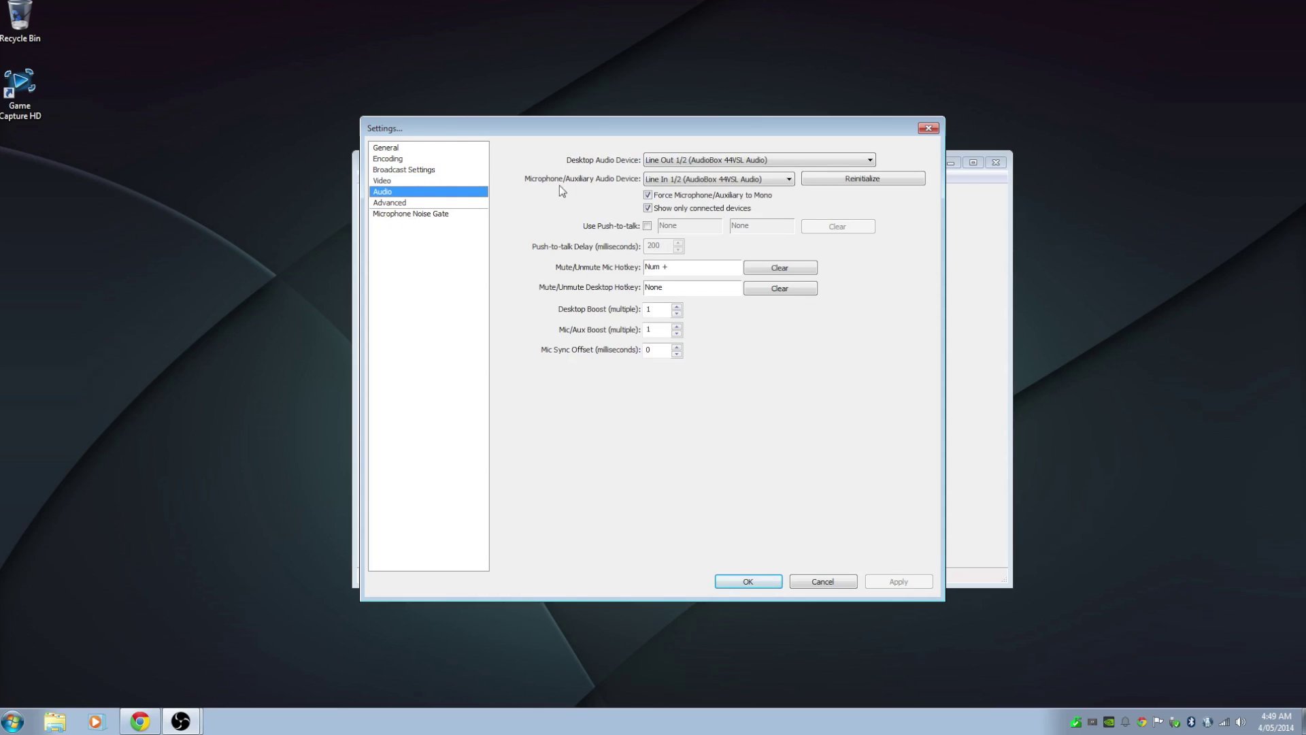
click(664, 162)
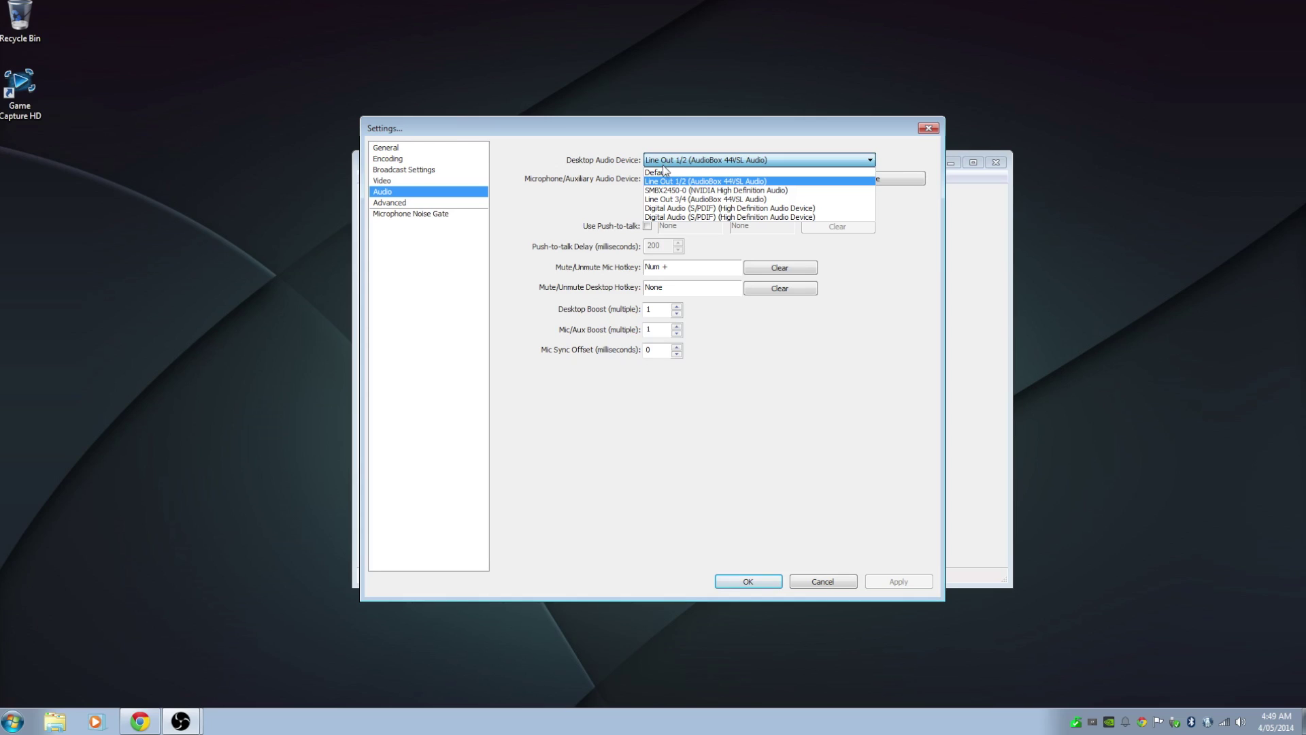
click(679, 143)
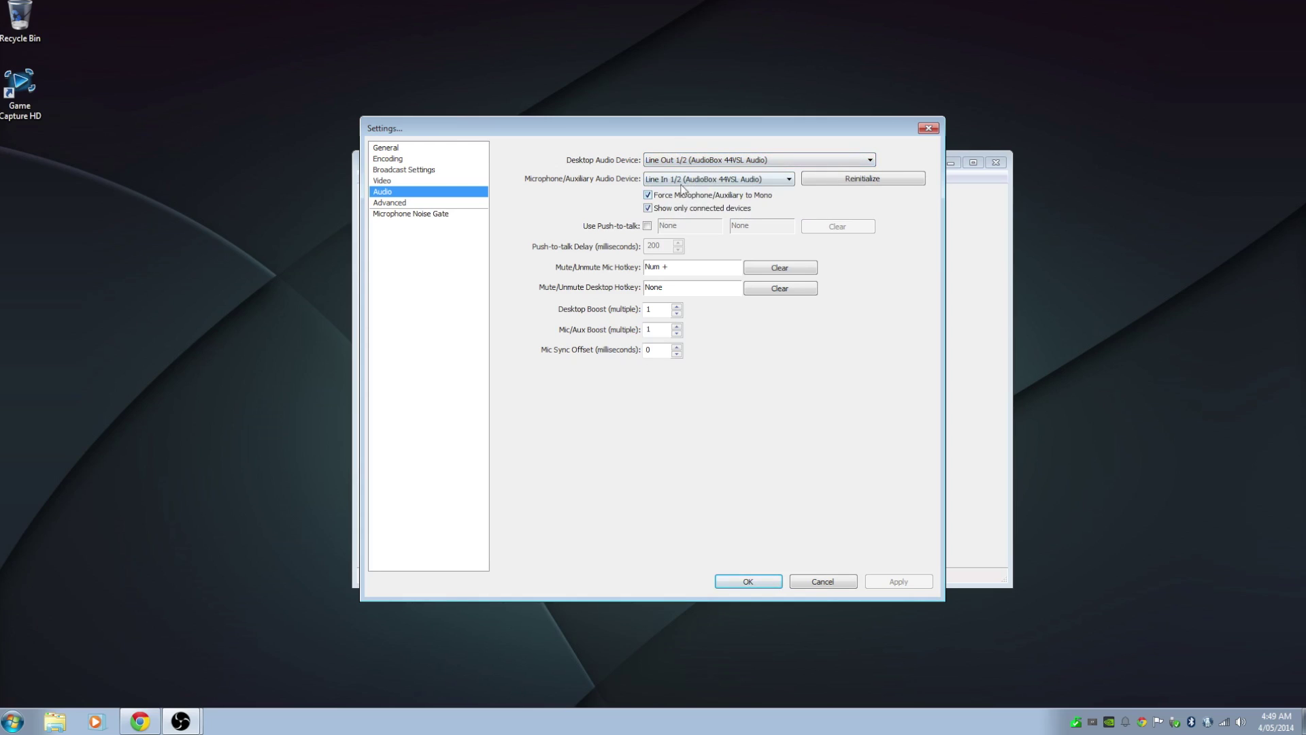
click(720, 179)
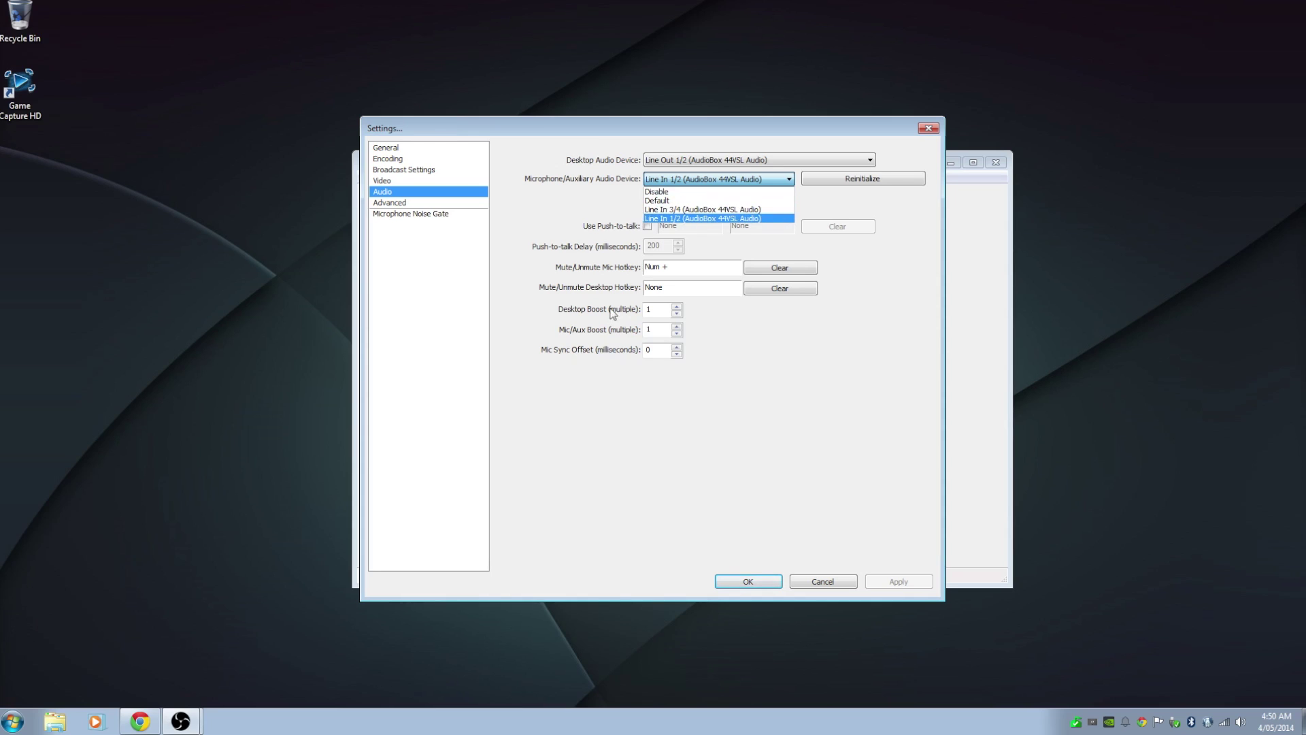
click(512, 246)
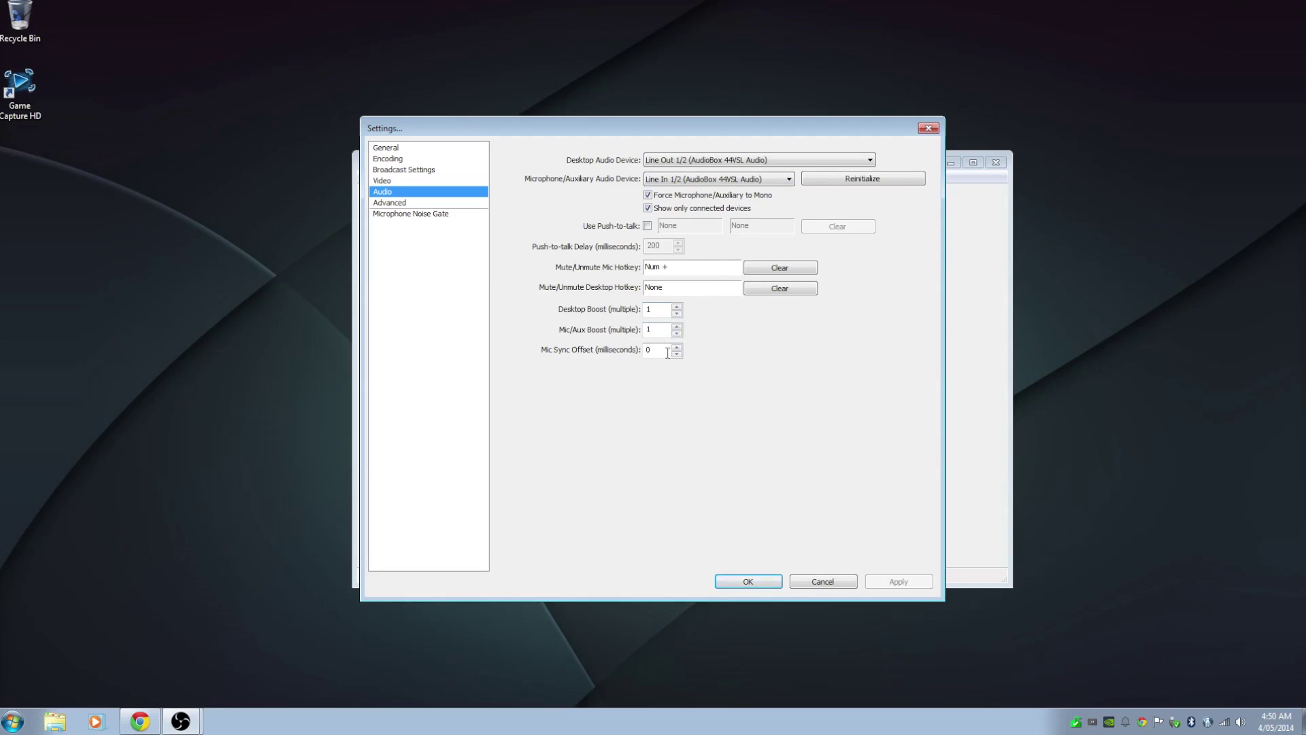
- Check the encoding profile and keyframe interval in the advanced settings, keeping main and 2 seconds, and accept the settings
click(404, 203)
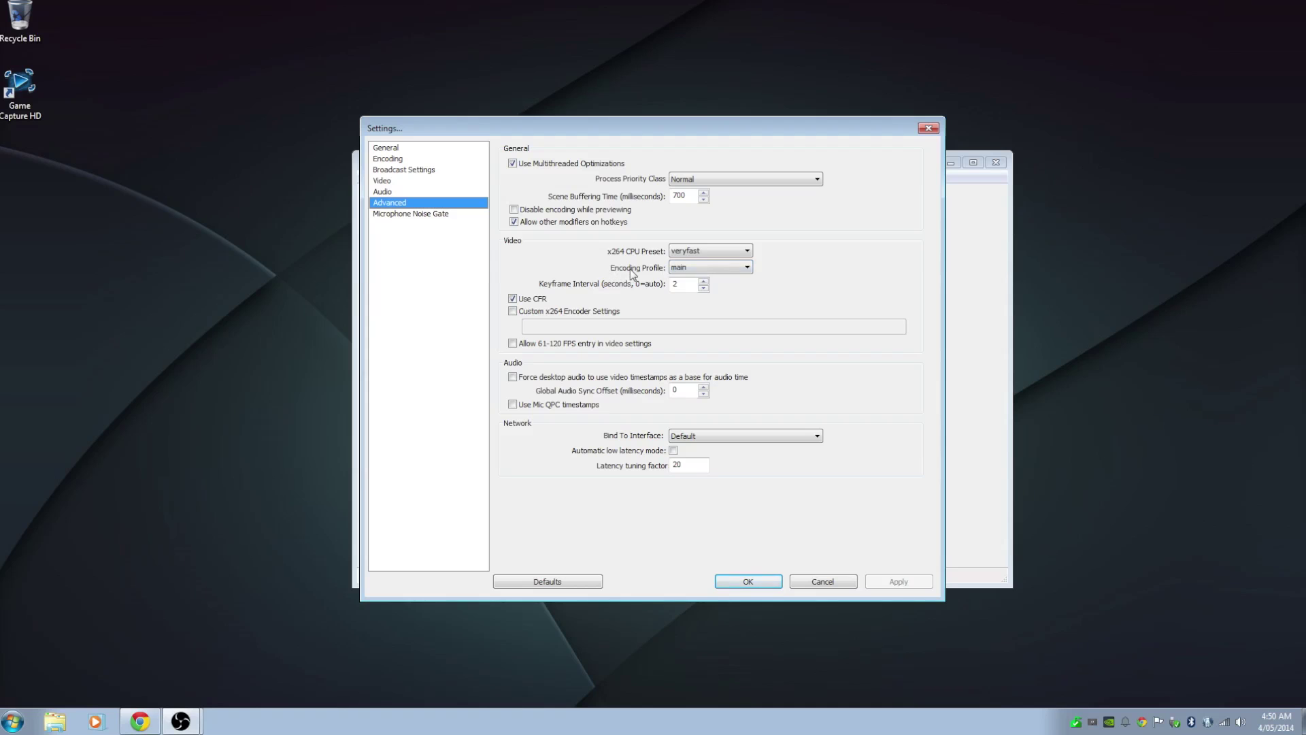
click(703, 267)
click(704, 267)
drag(680, 283, 657, 286)
click(724, 578)
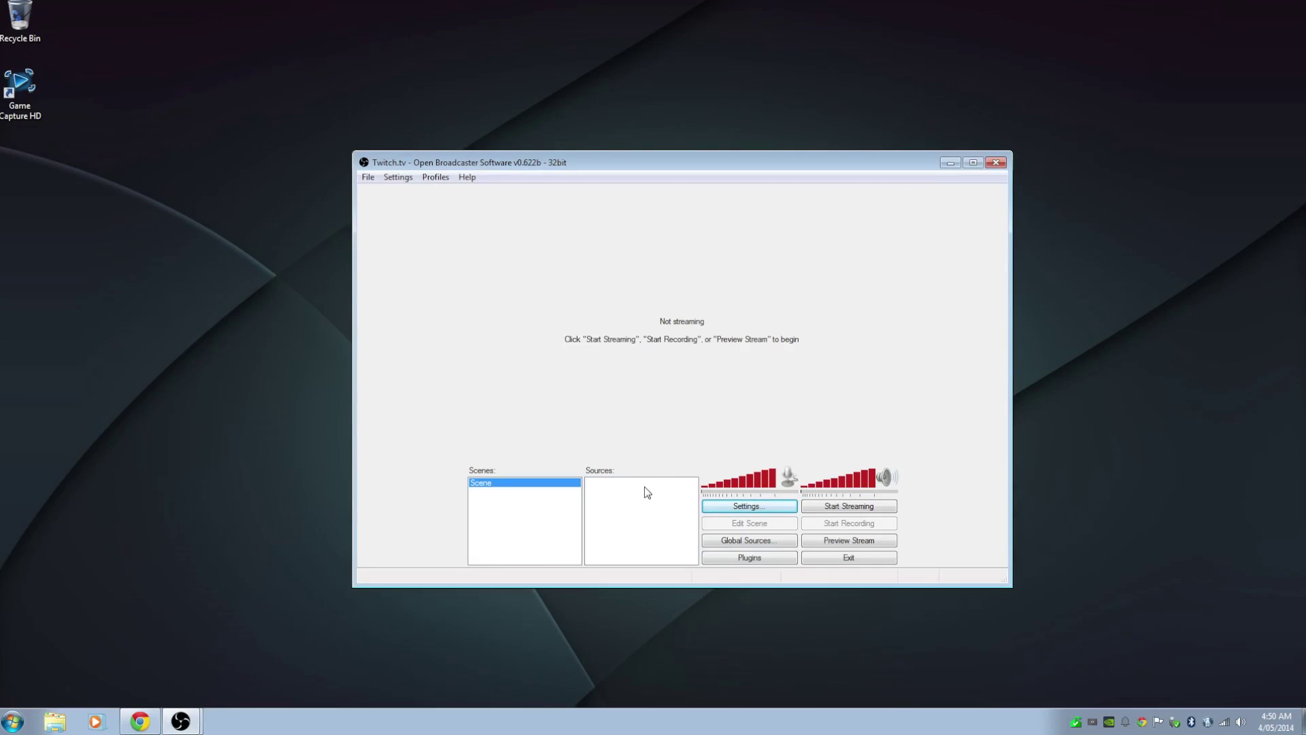
- Launch Minecraft from the Downloads folder
click(46, 716)
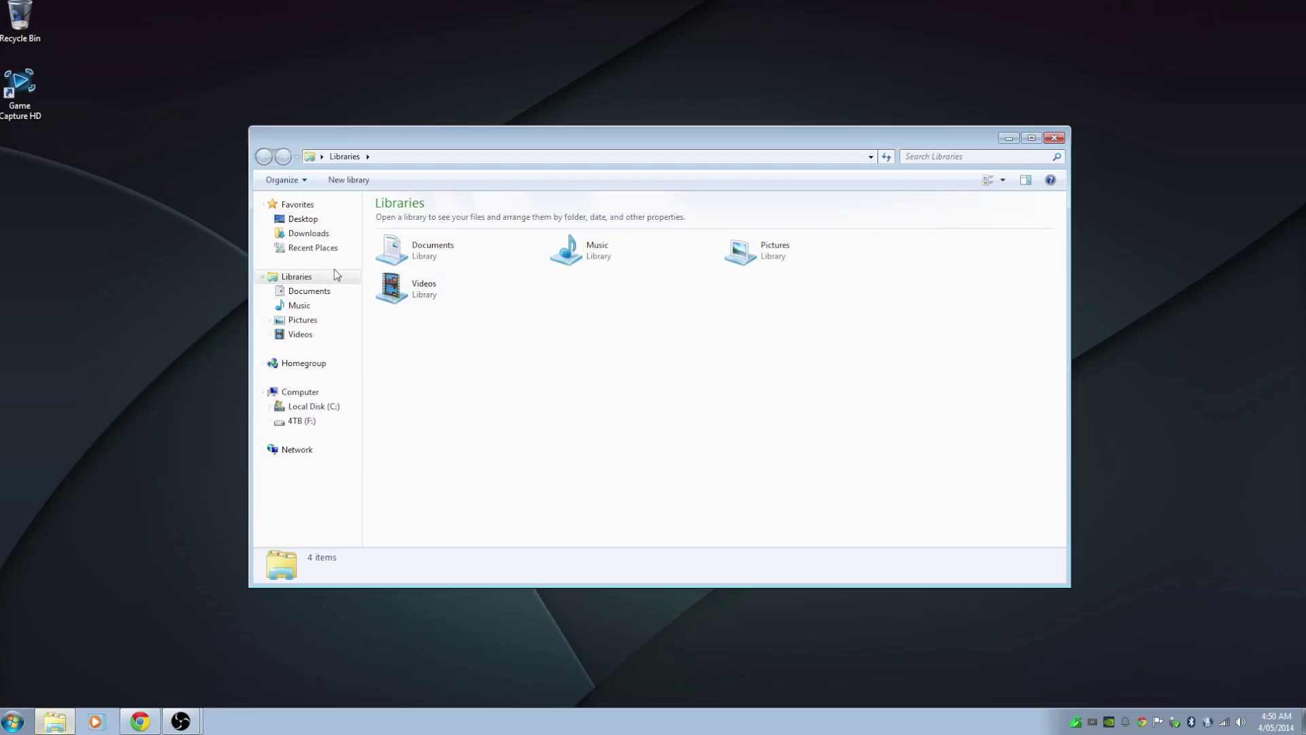
click(320, 234)
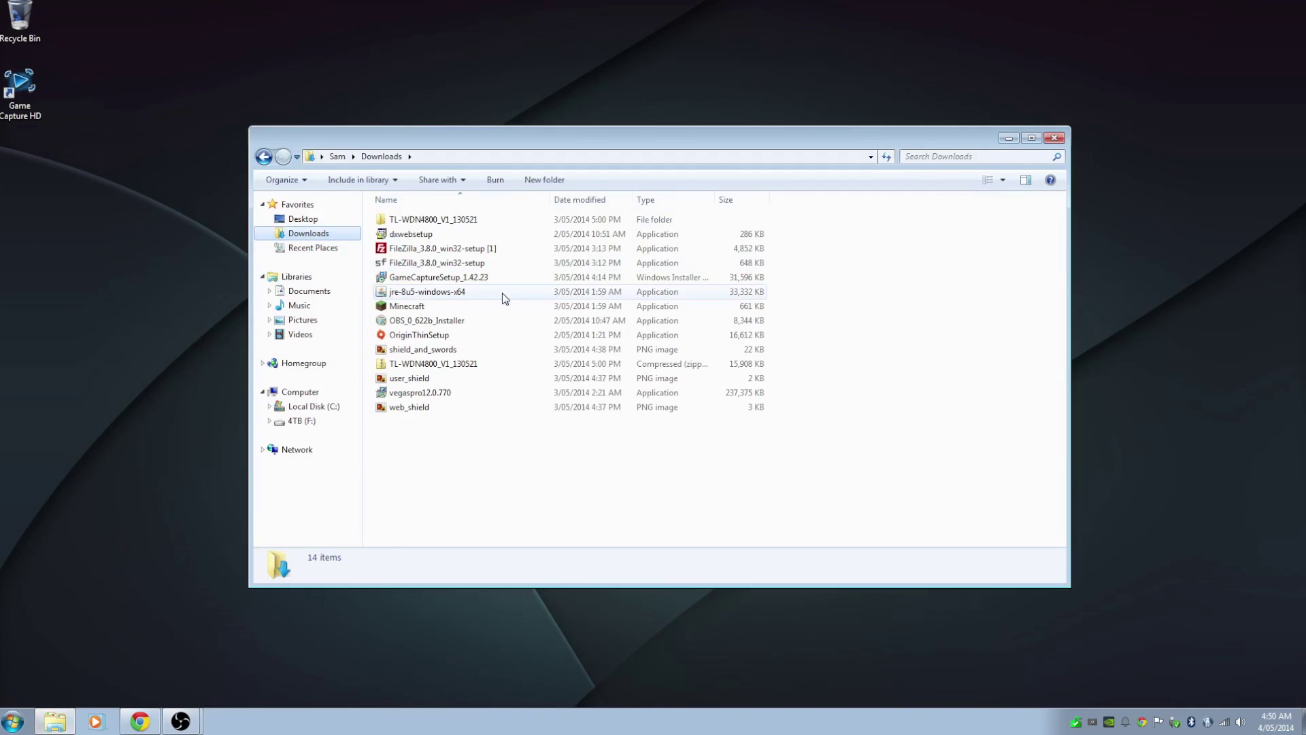
double_click(407, 305)
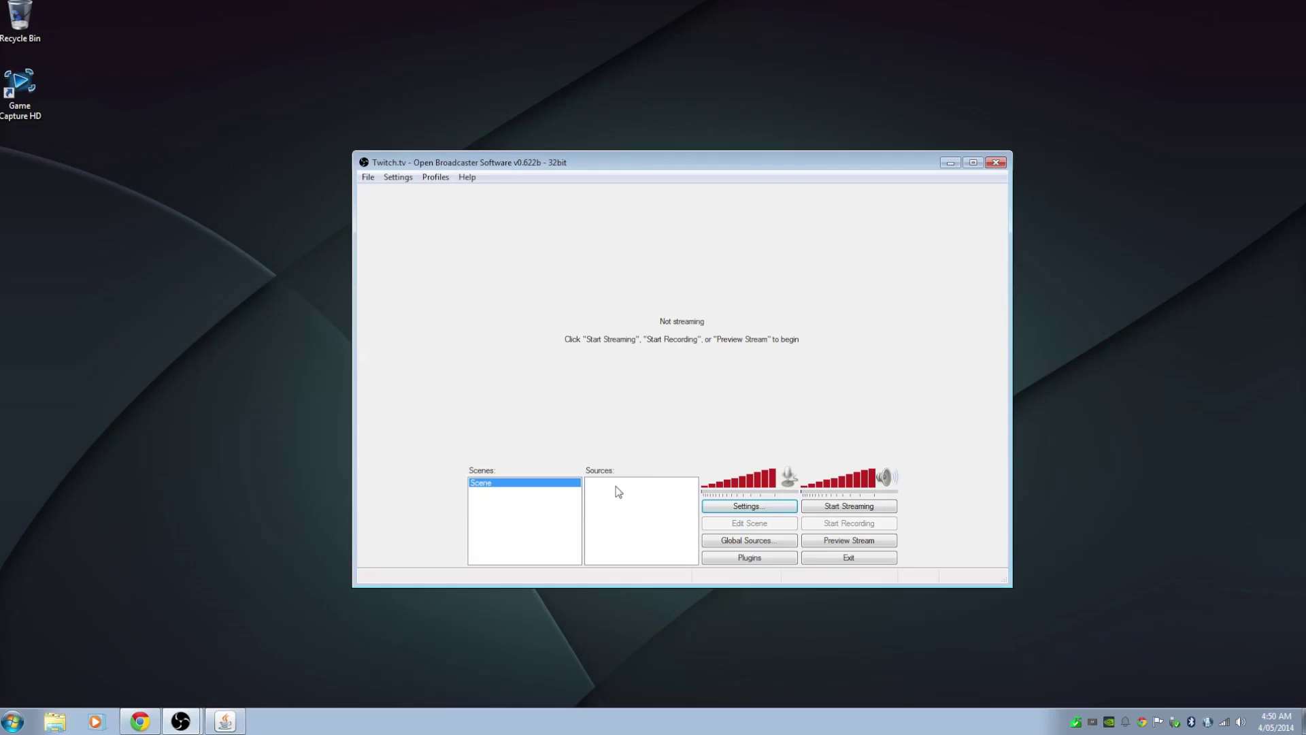
- Add a Game Capture source to the scene, keeping the name Game Capture
right_click(617, 486)
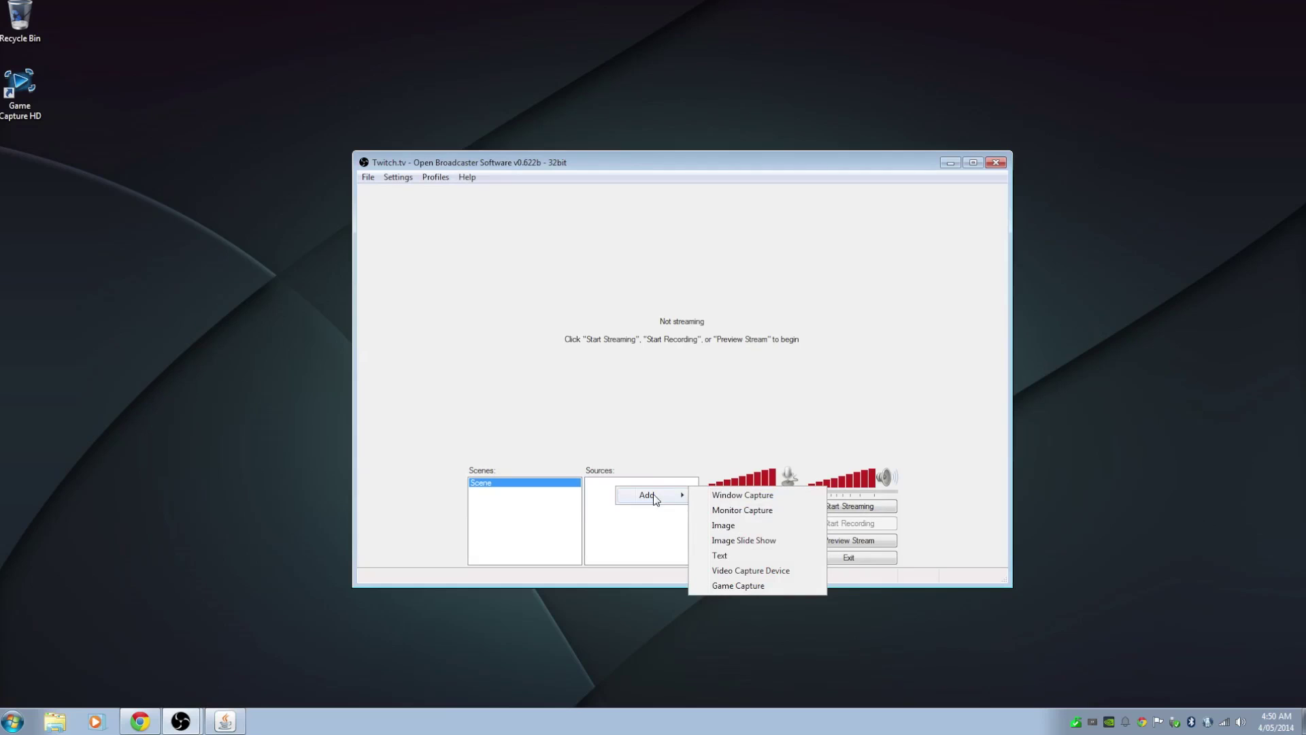
click(591, 503)
right_click(616, 496)
mouse_move(648, 505)
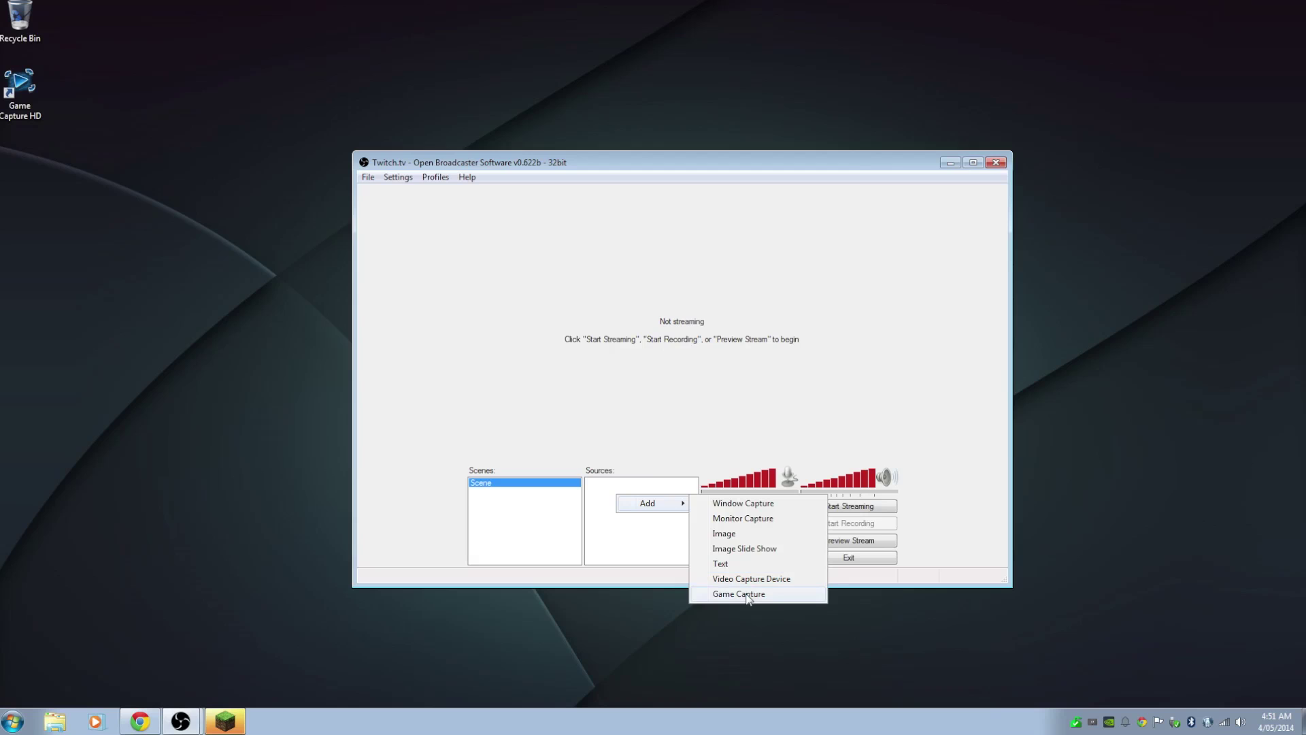
click(747, 595)
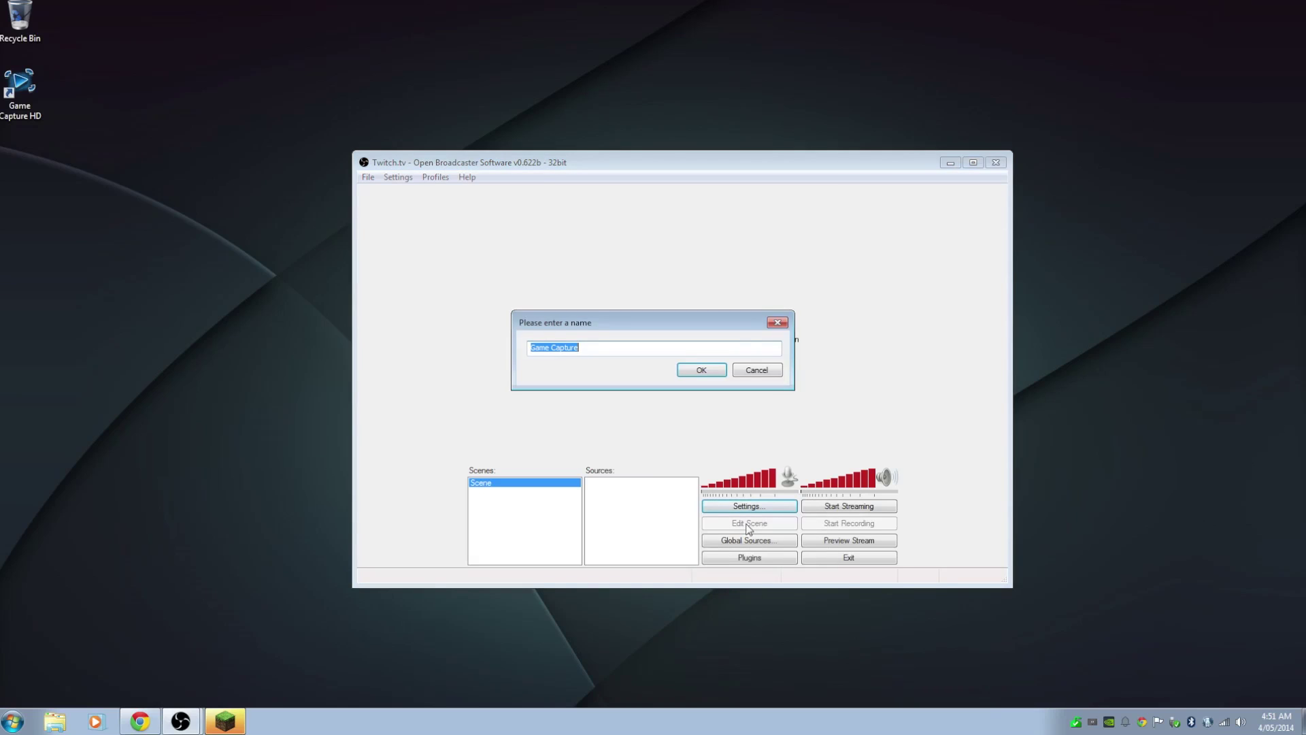
click(694, 376)
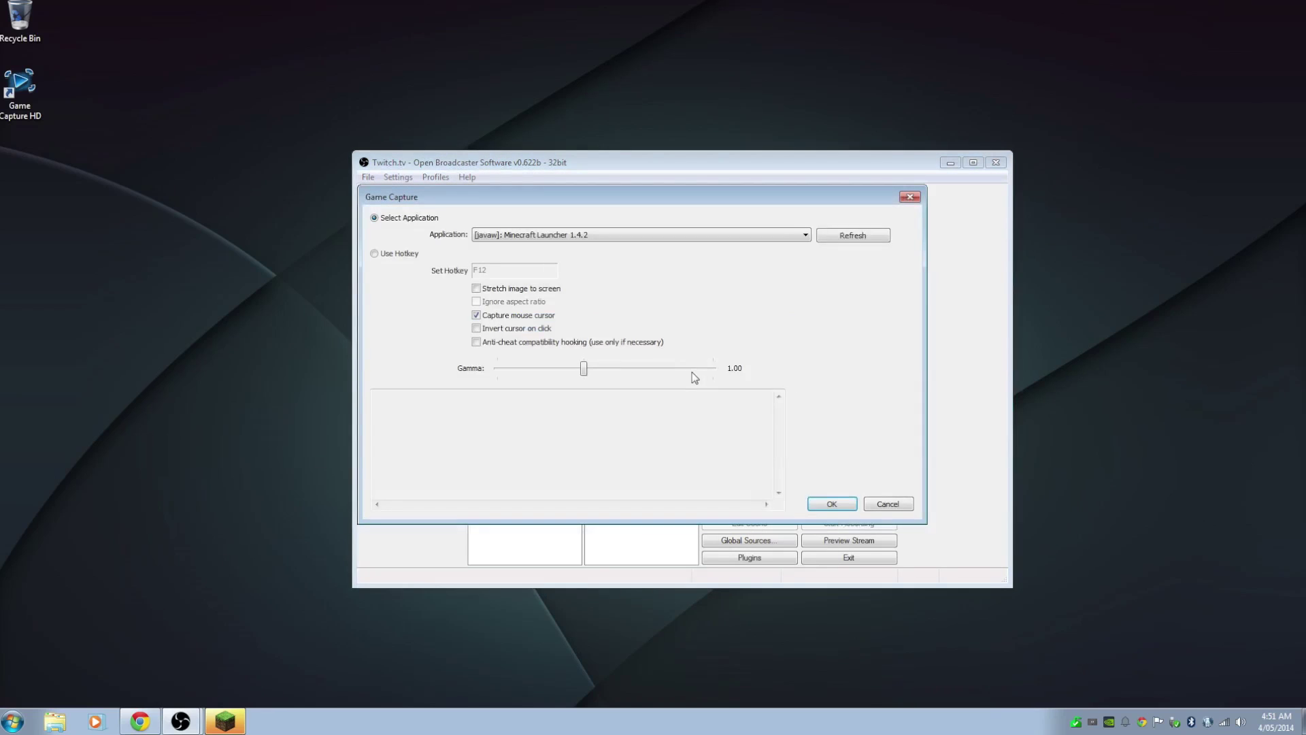
- Check the capturable applications, start the game from the Minecraft launcher, and return to the Game Capture settings
click(665, 235)
click(667, 245)
click(230, 723)
click(734, 567)
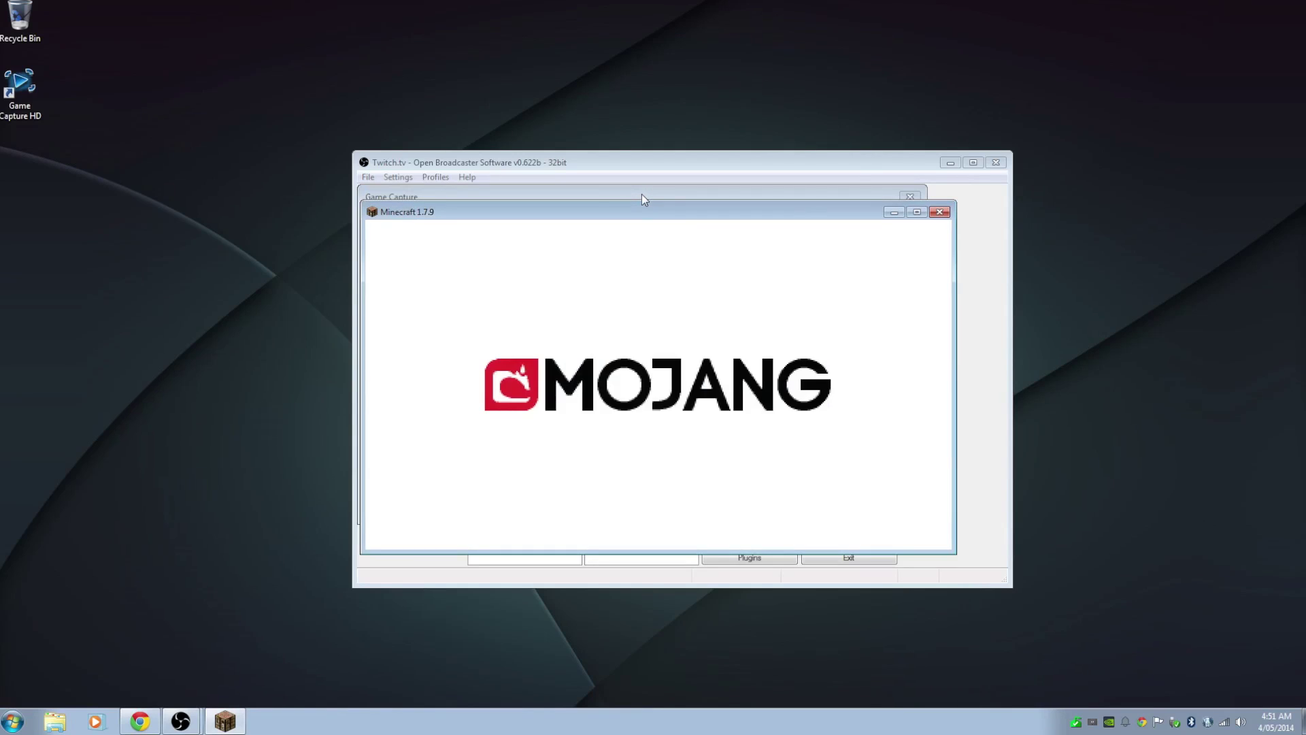
click(717, 191)
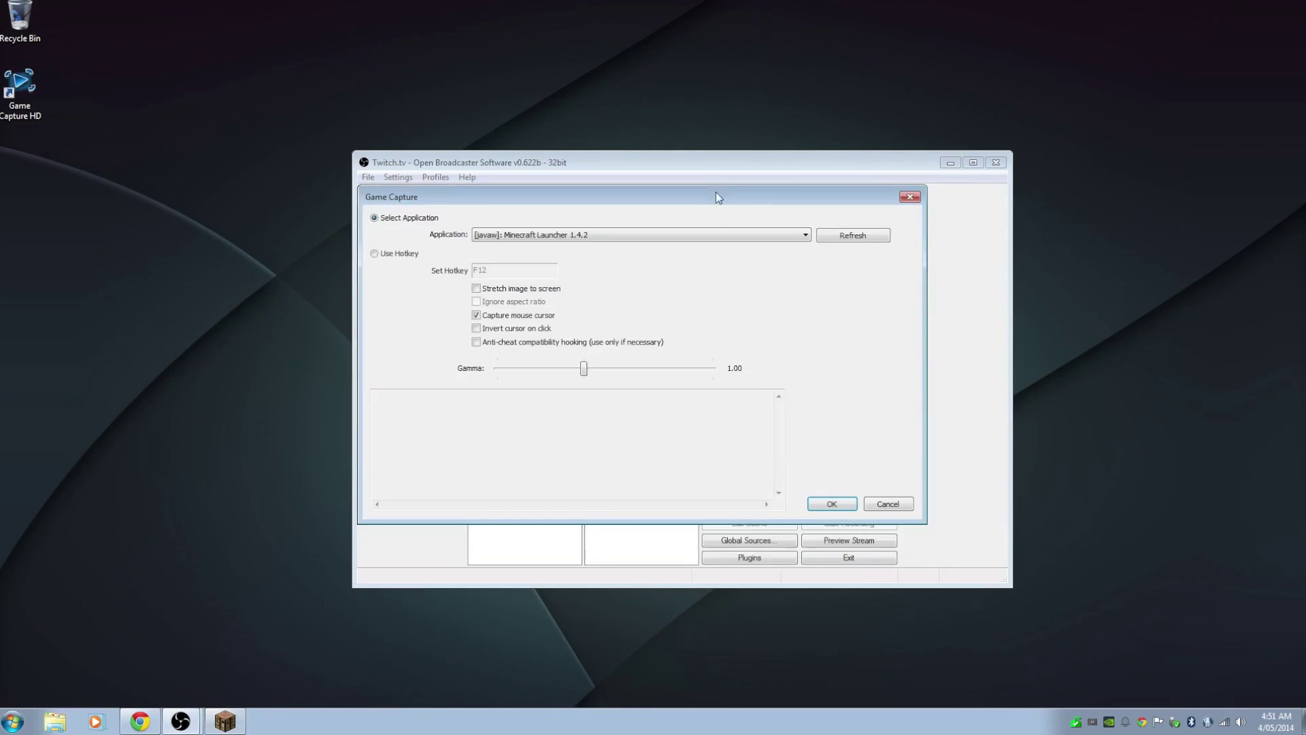
- Refresh the application list, capture Minecraft 1.7.9 with the image stretched to the screen and the mouse cursor not captured, and accept
click(869, 235)
click(486, 236)
click(547, 271)
click(497, 293)
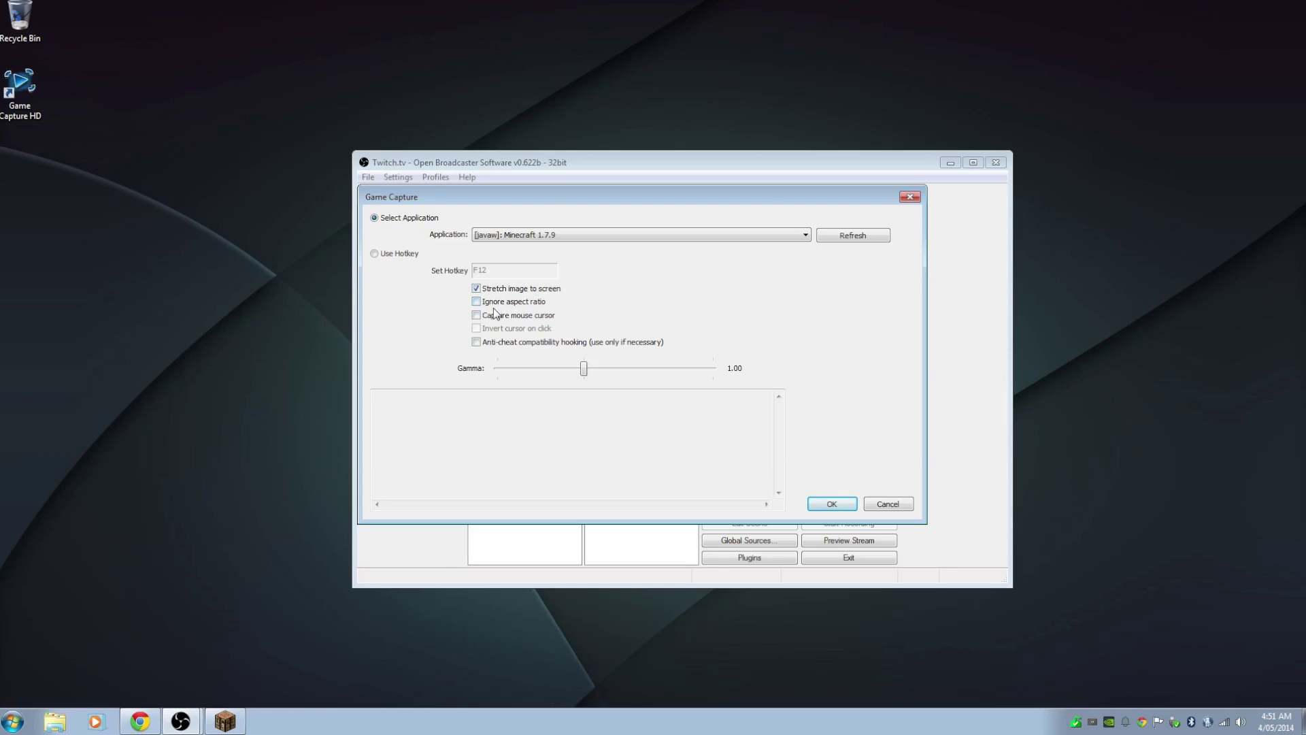
click(831, 504)
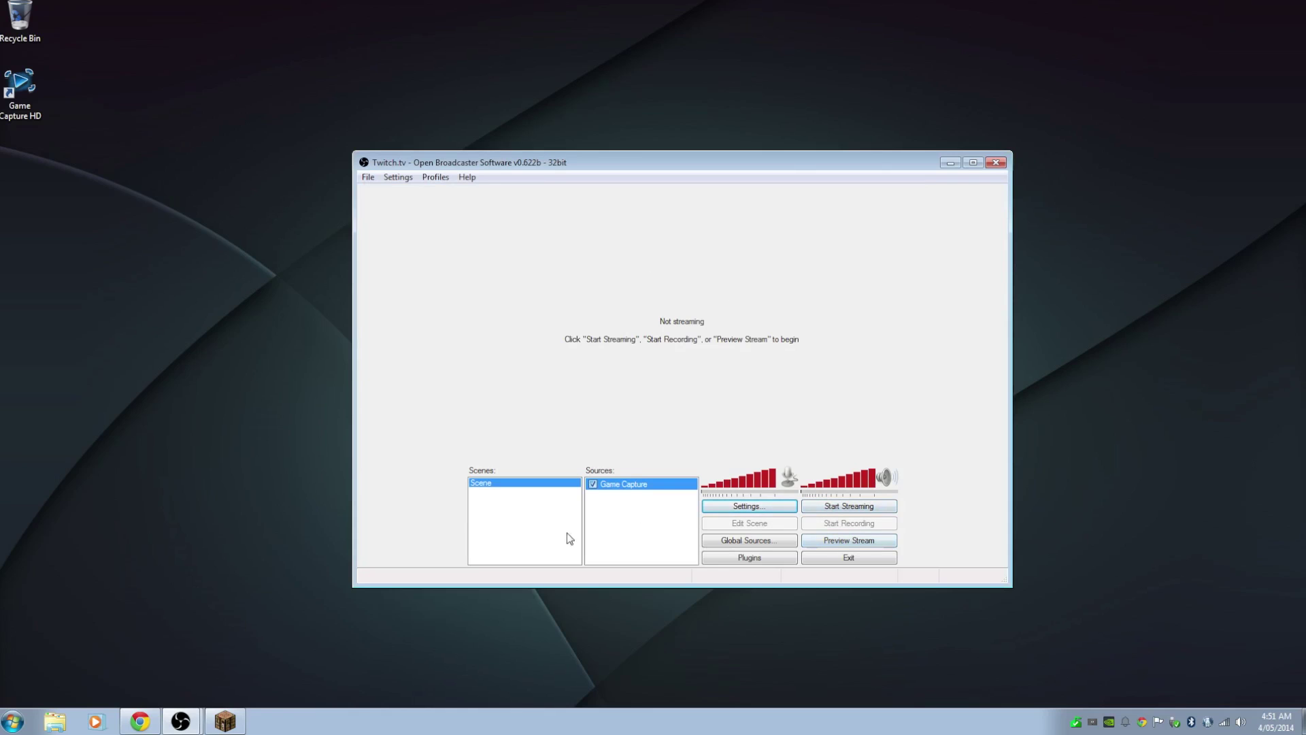
- Bring up the Minecraft window, move it beside the broadcaster window, and start the stream preview
click(225, 720)
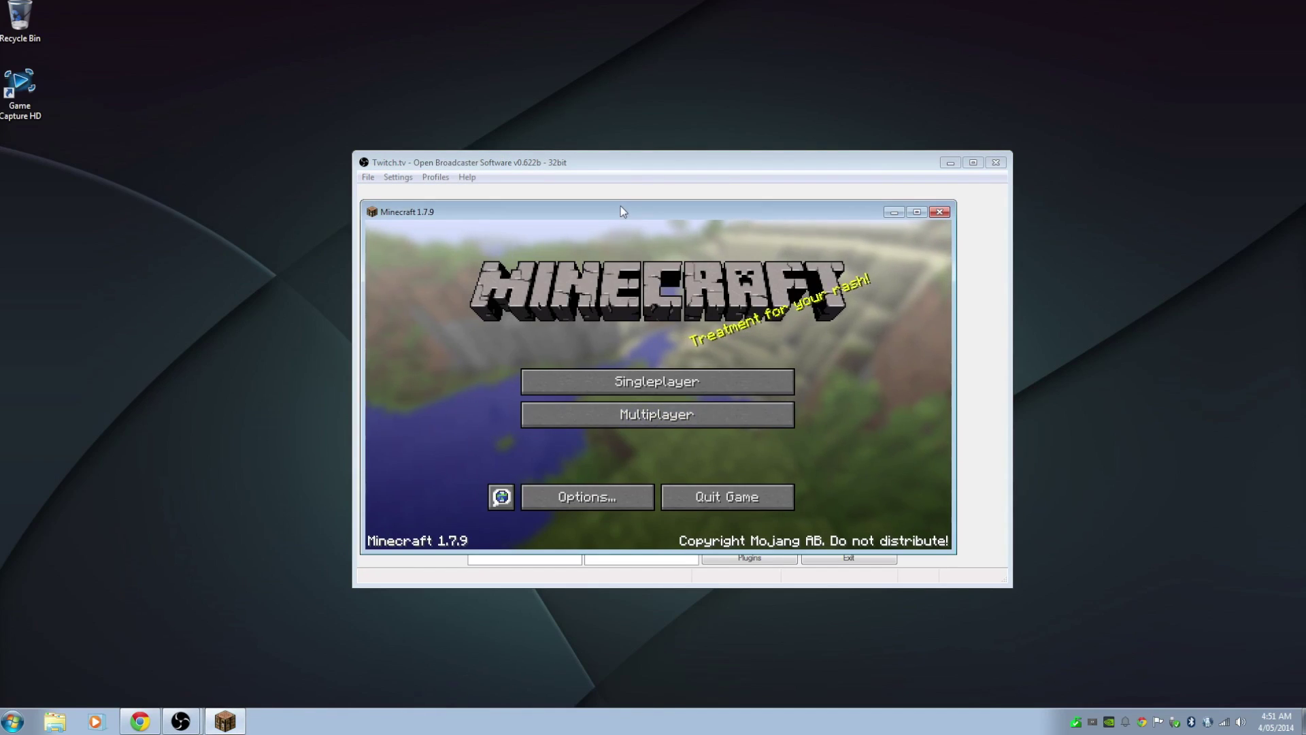
drag(611, 220, 447, 281)
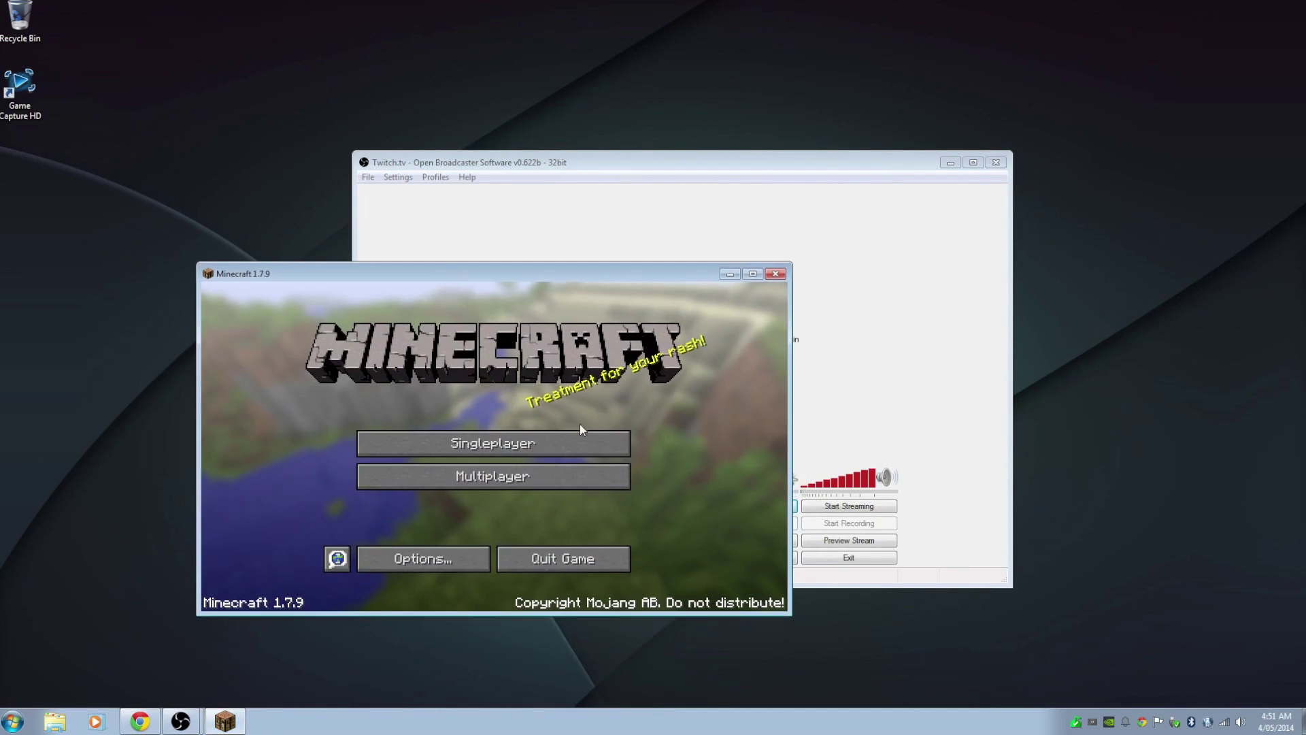
click(980, 501)
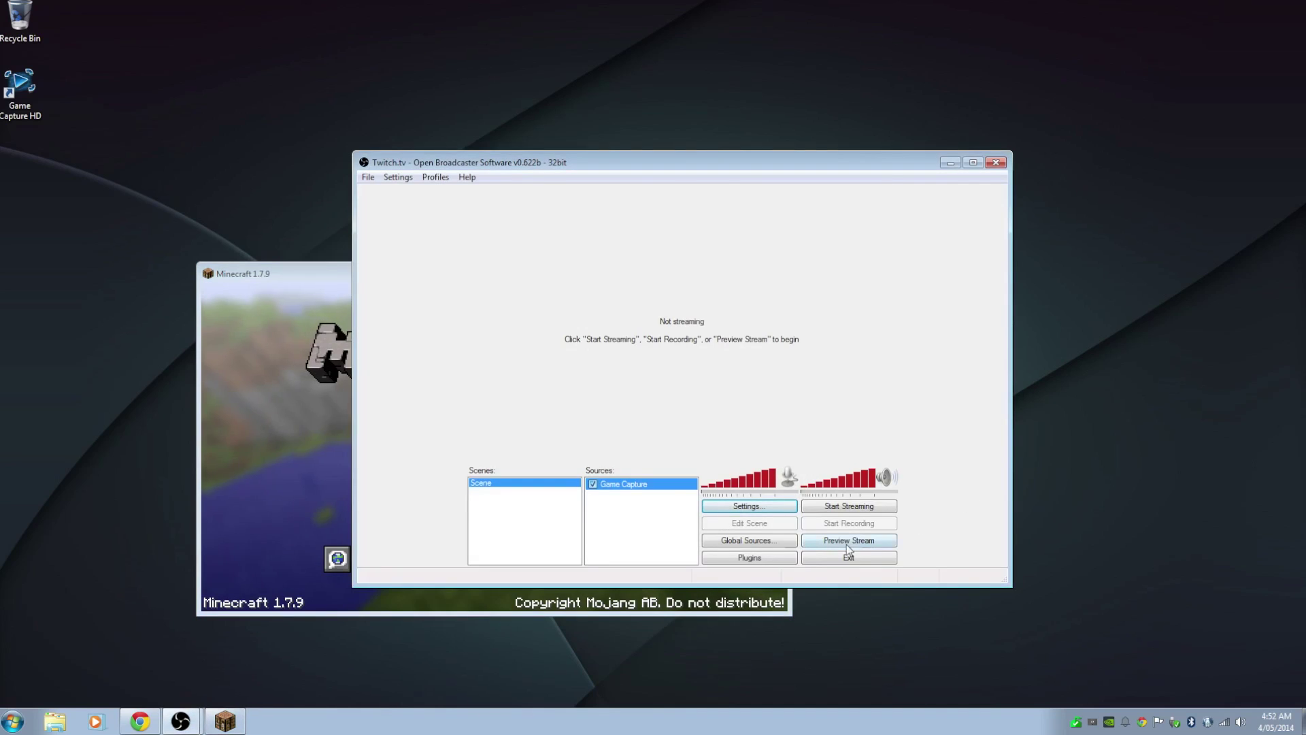
click(849, 541)
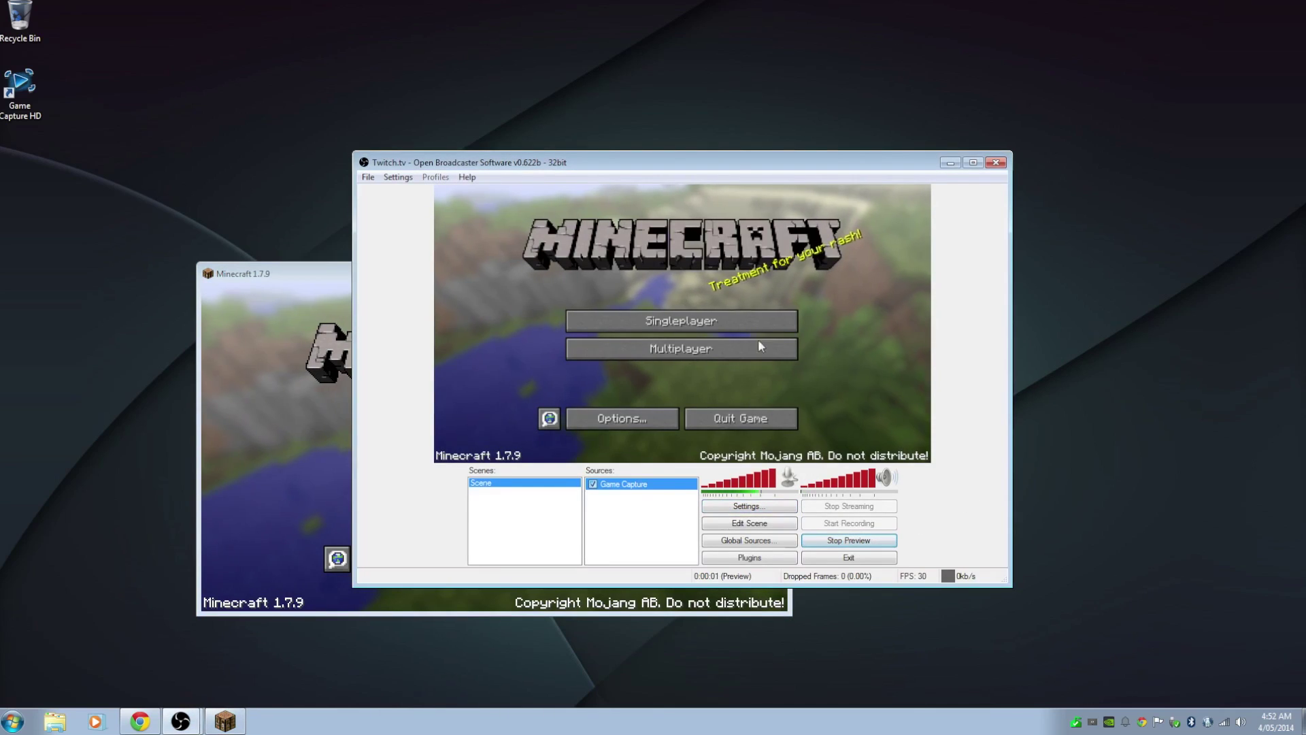
- Compare the Minecraft window with the stream preview, maximizing the game to check the preview and restoring its size
click(286, 374)
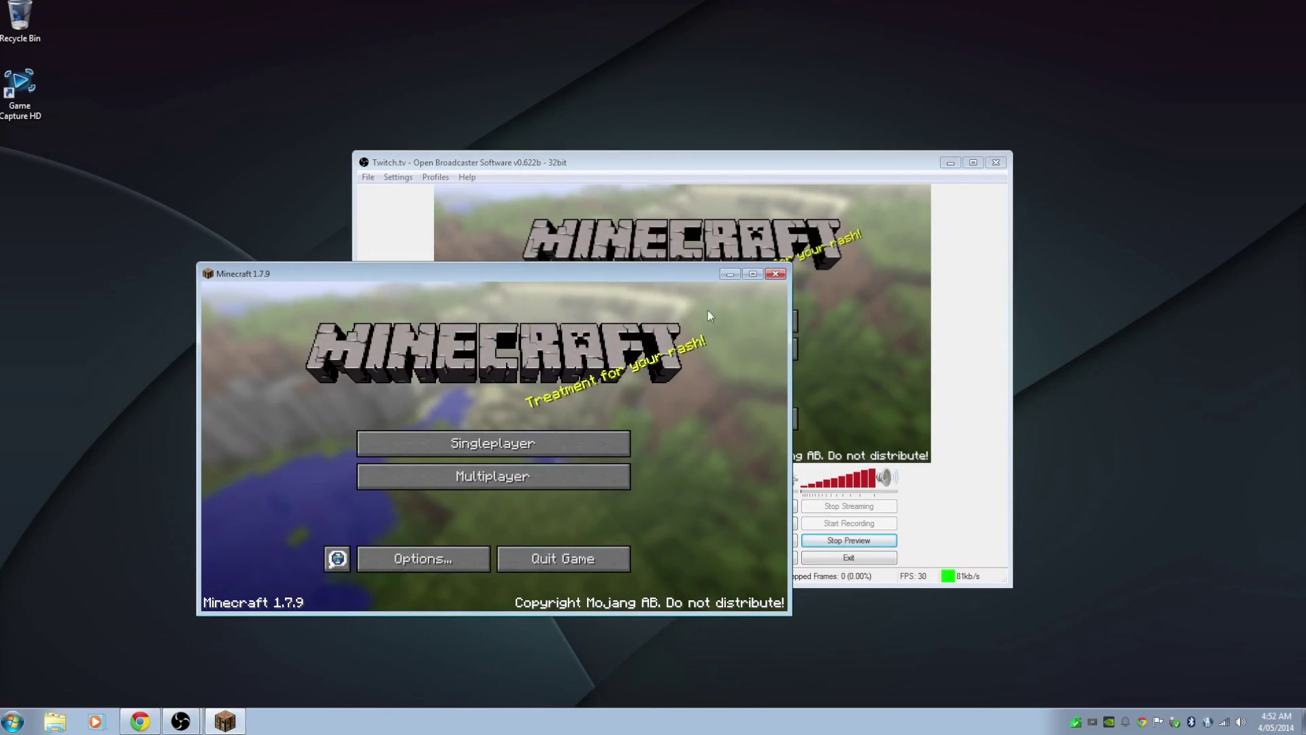
click(945, 346)
click(224, 347)
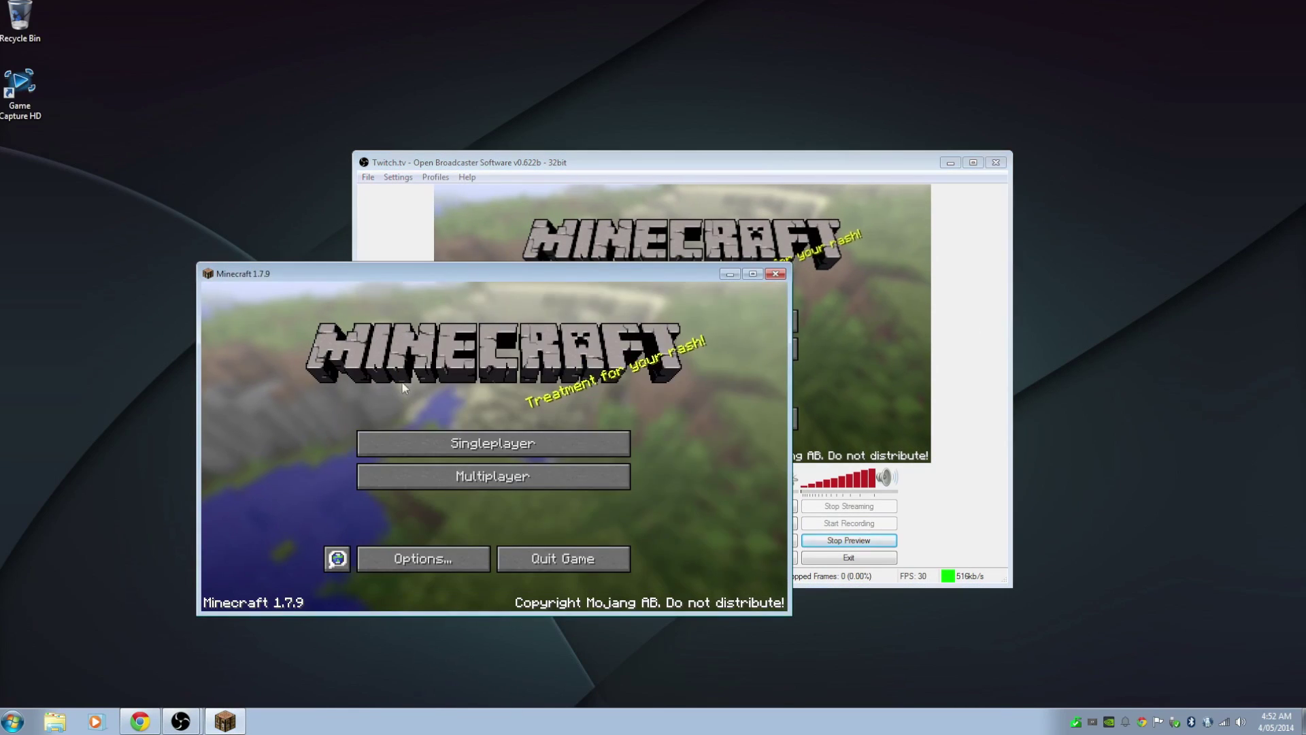
double_click(447, 272)
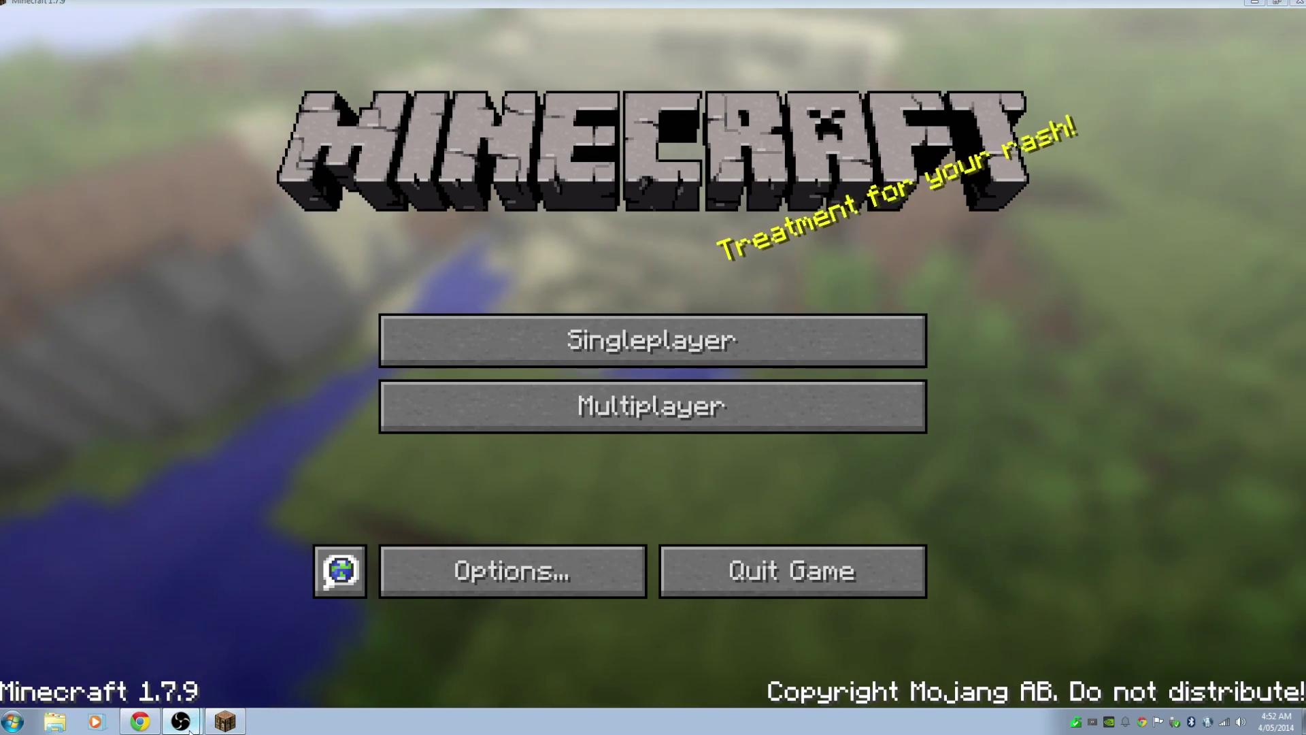
key(alt+Tab)
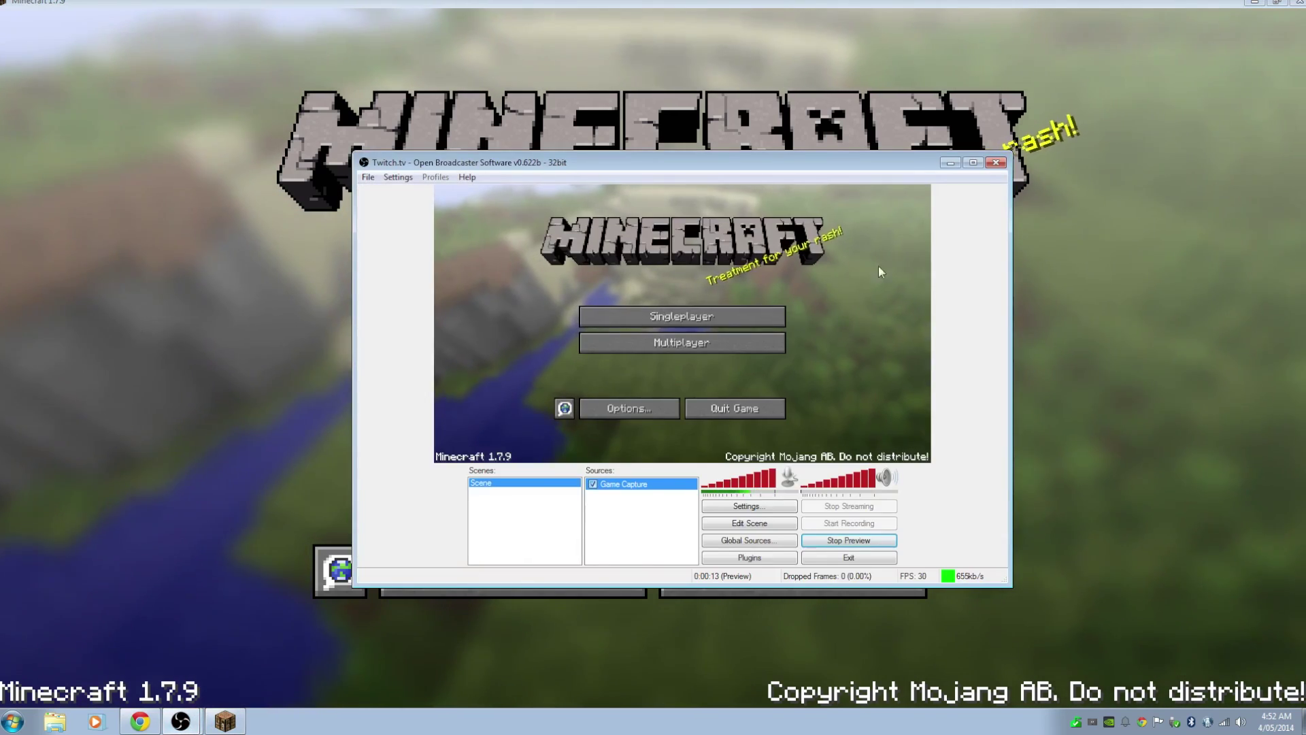
key(alt+Tab)
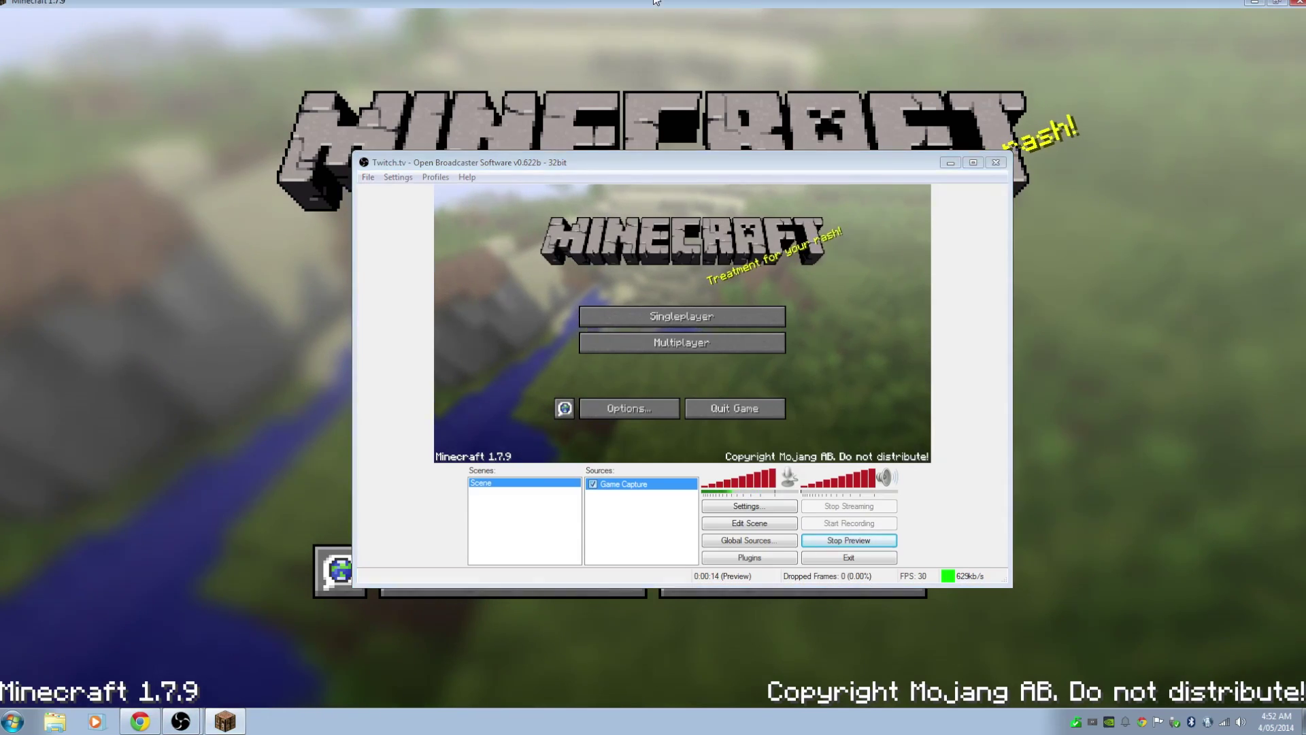
key(F11)
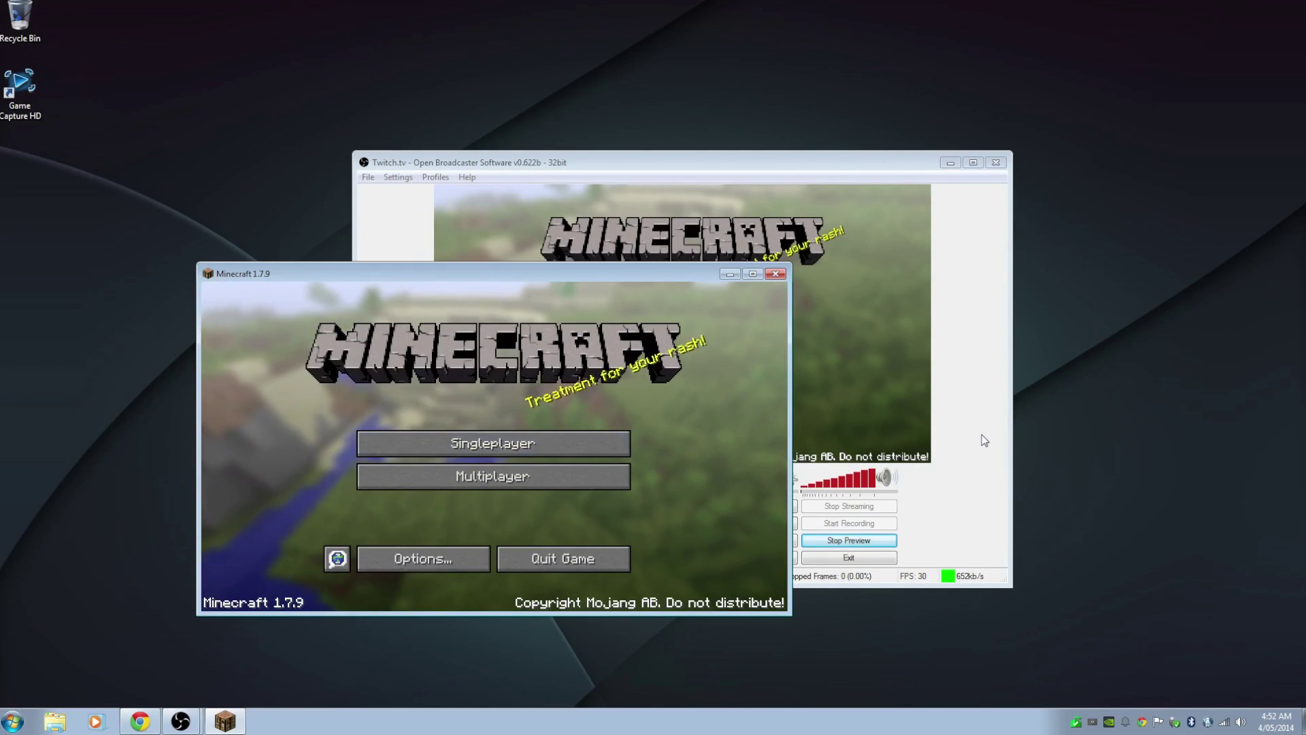
- Add an Image source named Image using twitch_twitch_tv_live_video_games_1920x1080_78885 from the Pictures library
click(878, 460)
right_click(608, 510)
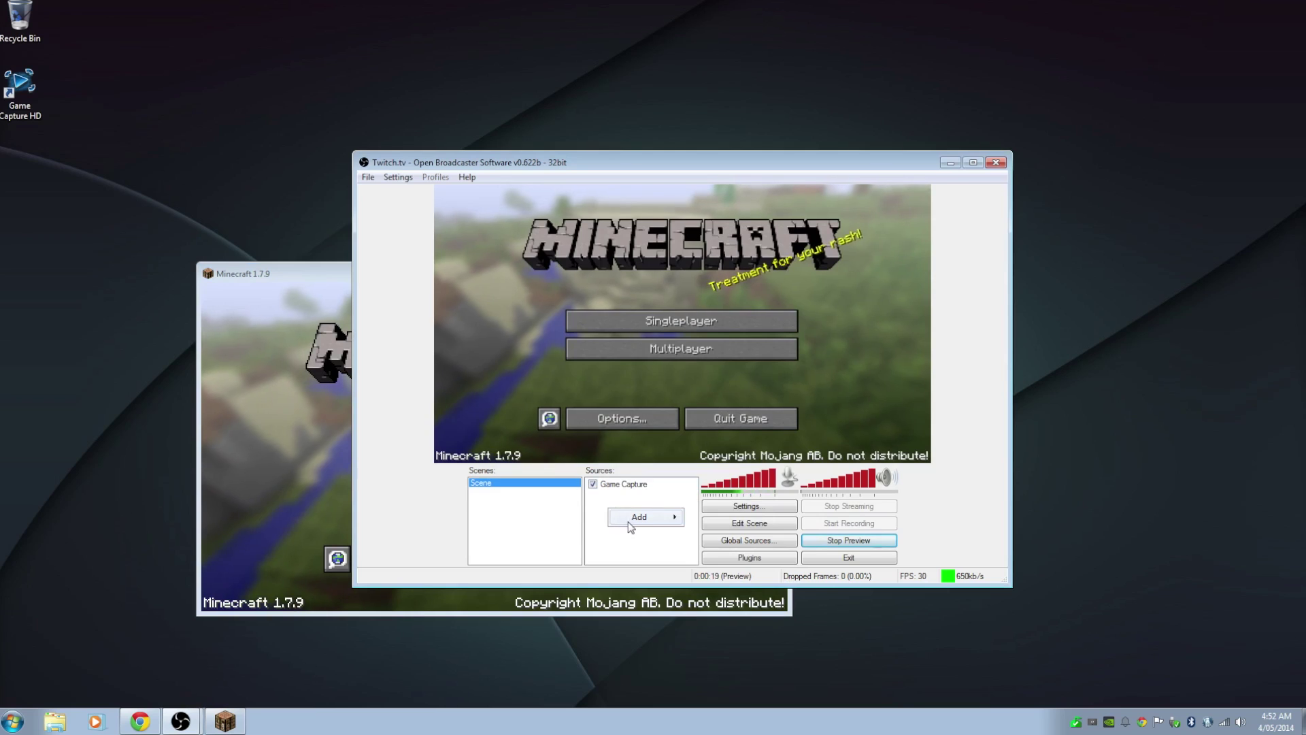
mouse_move(660, 523)
click(715, 547)
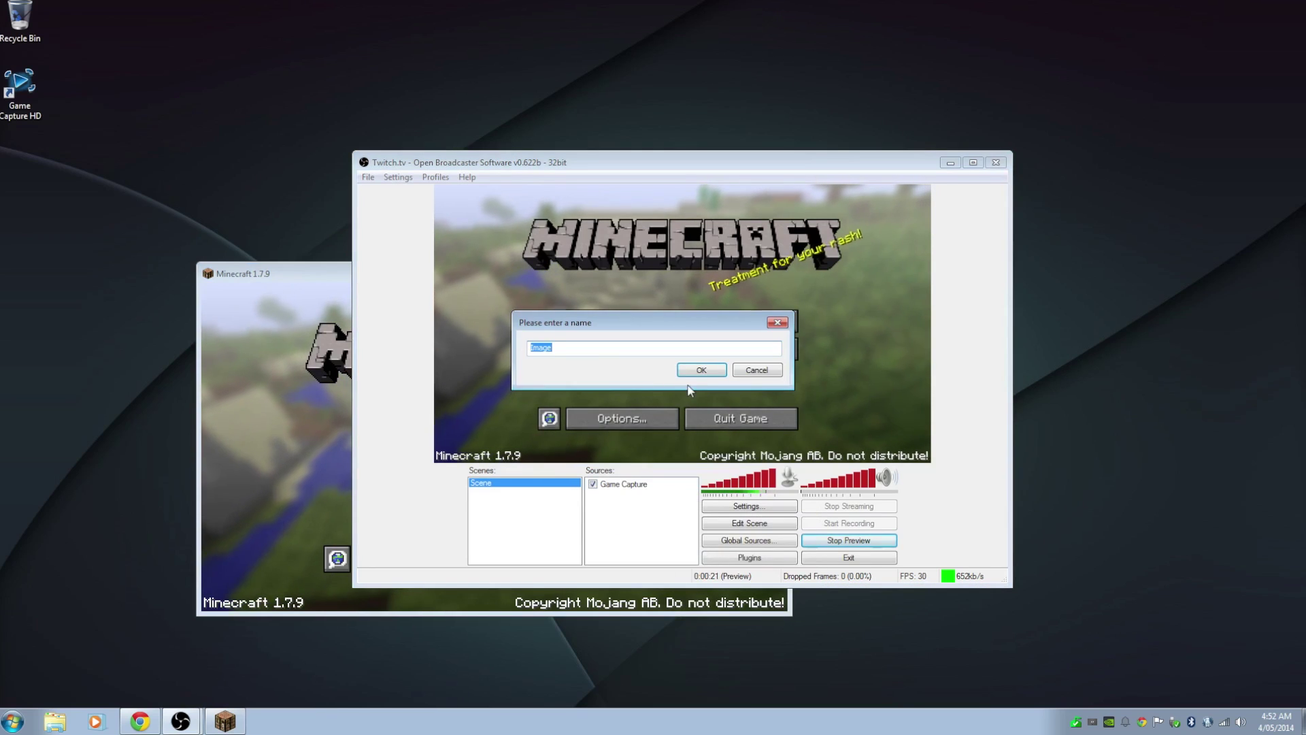
click(699, 373)
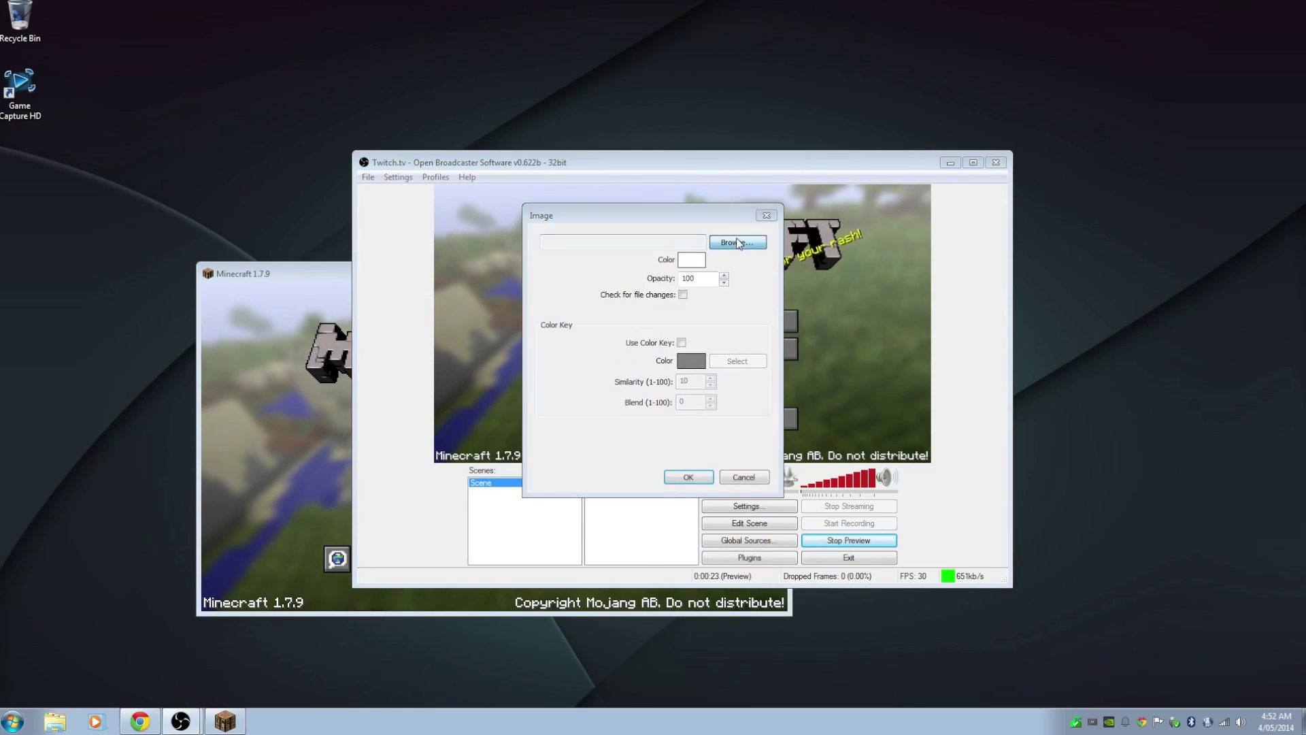
click(723, 242)
click(582, 418)
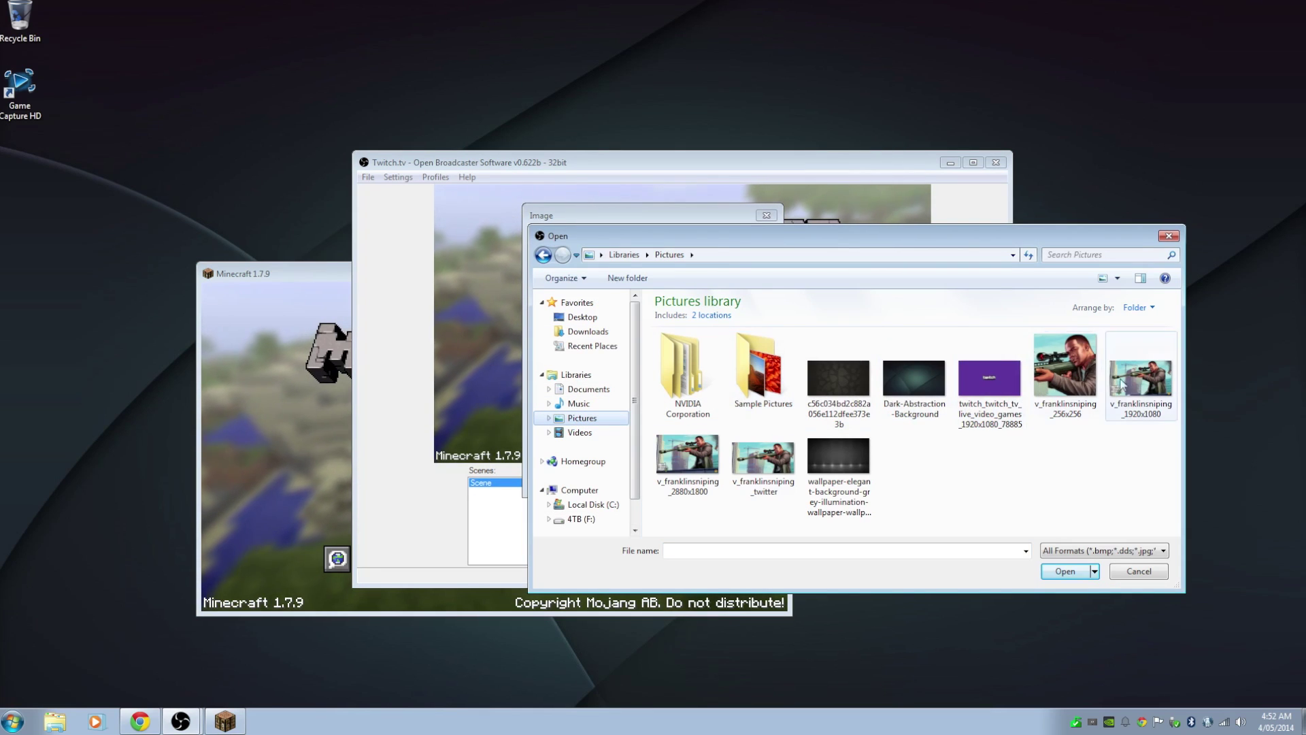
double_click(998, 385)
click(687, 477)
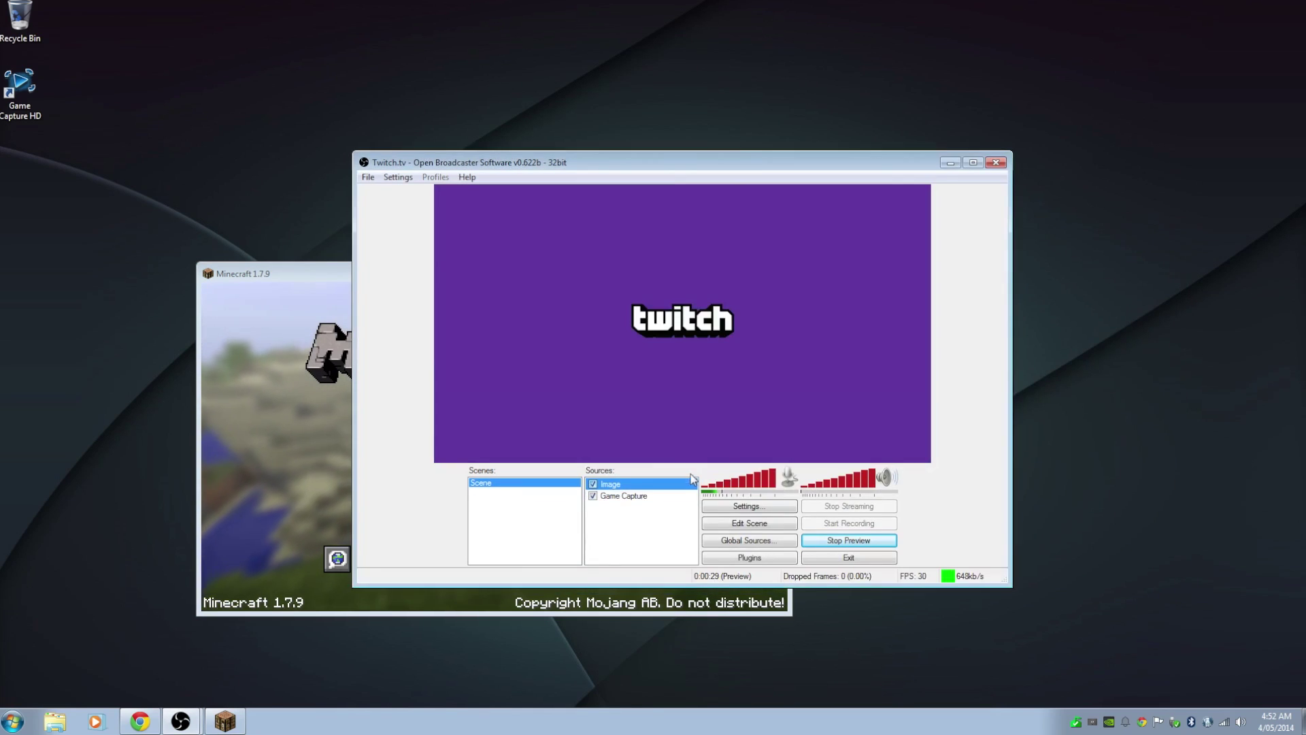
- Hide the Image source in the scene and stop the stream preview
click(592, 484)
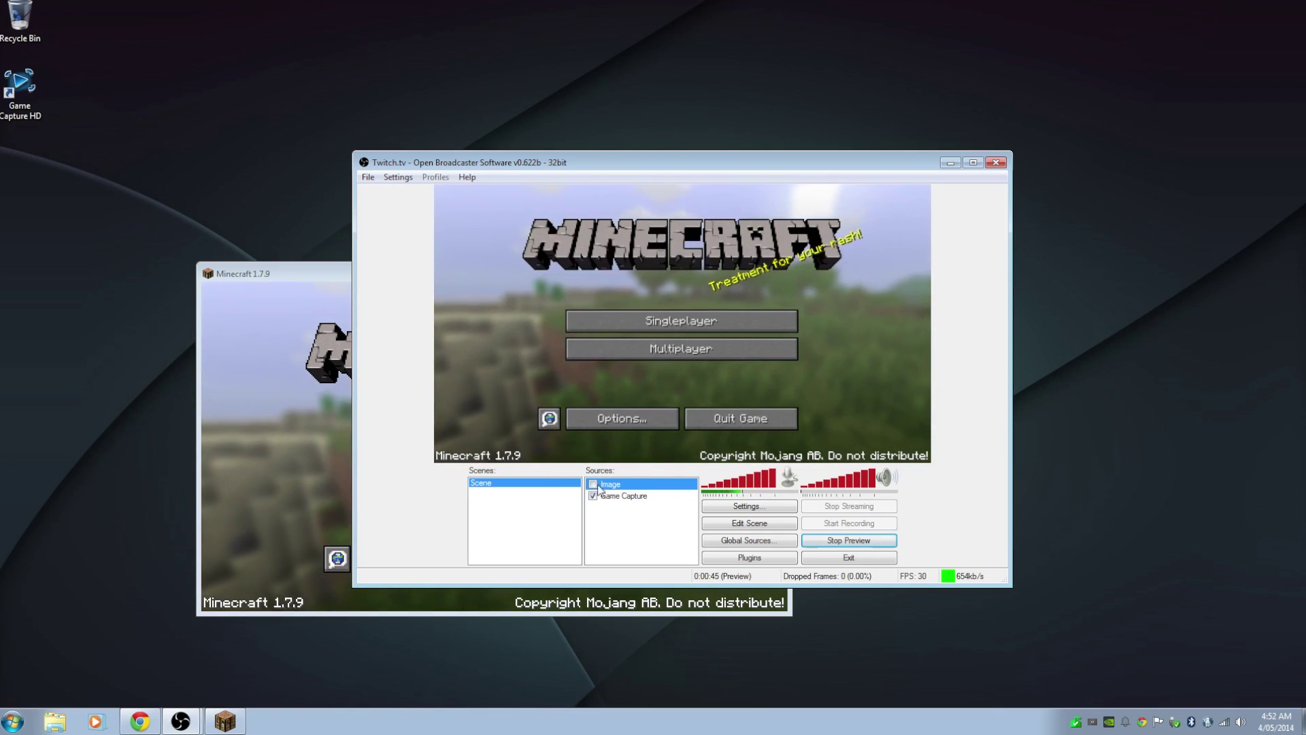
click(864, 543)
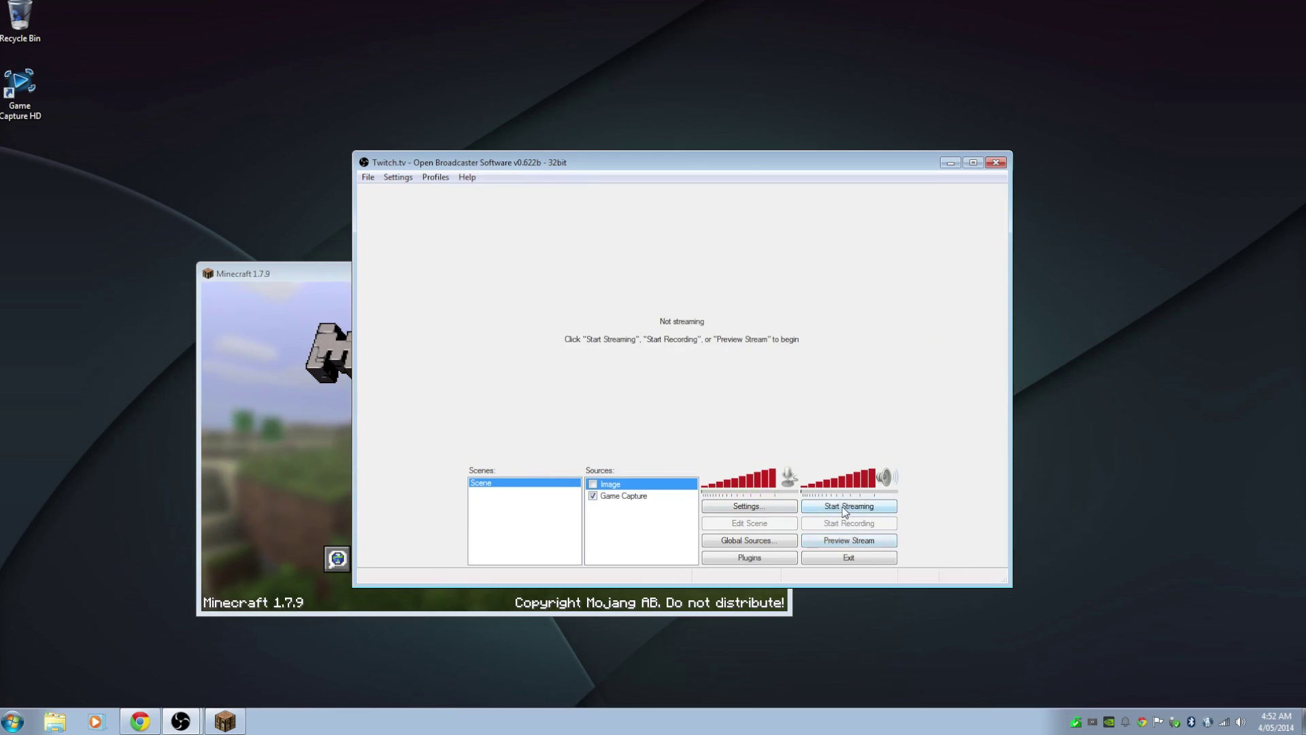
- Switch to Chrome, view the account's Twitch channel page, and return to Open Broadcaster Software
click(149, 716)
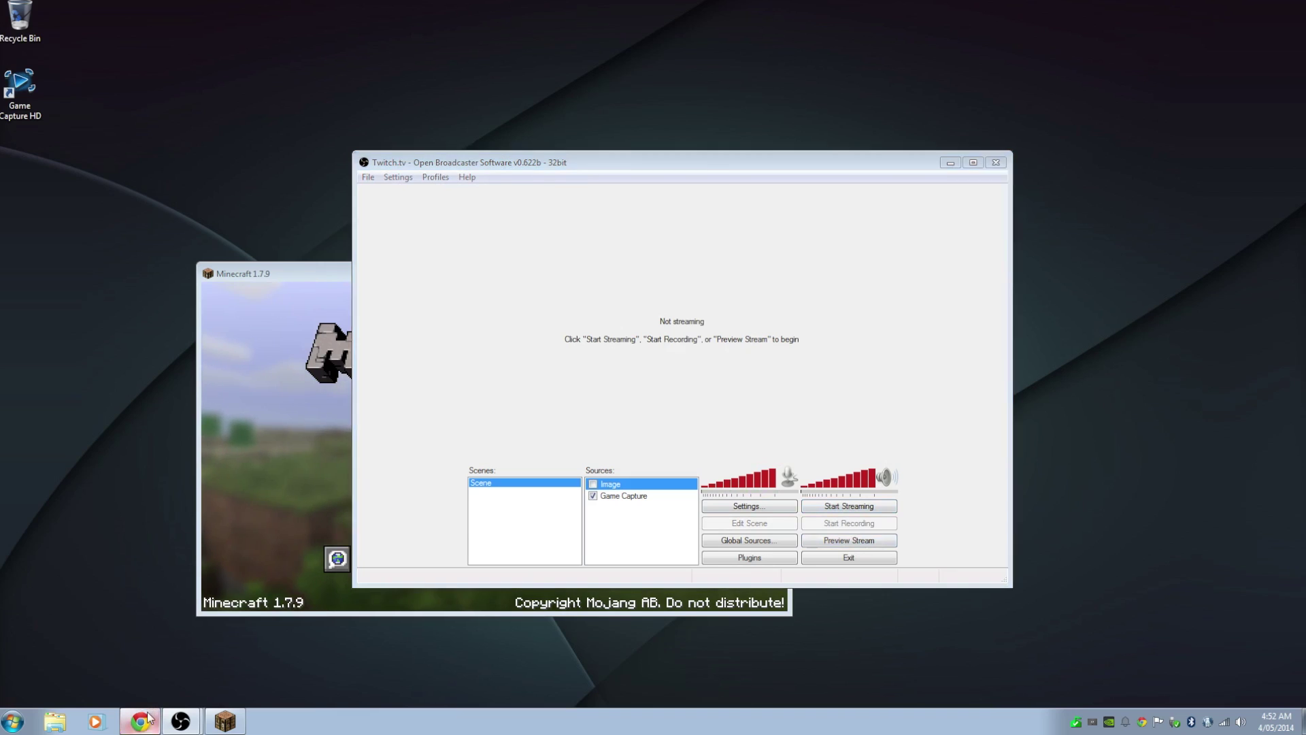
click(950, 104)
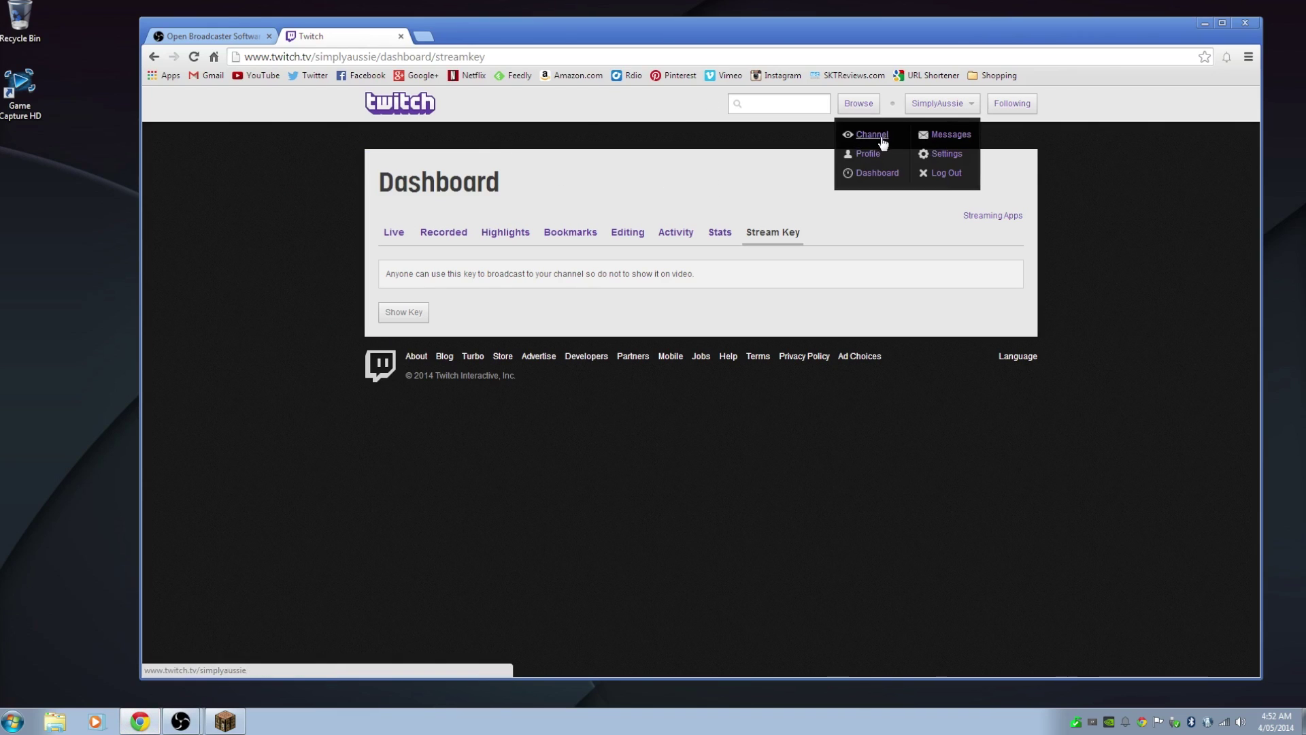
click(878, 138)
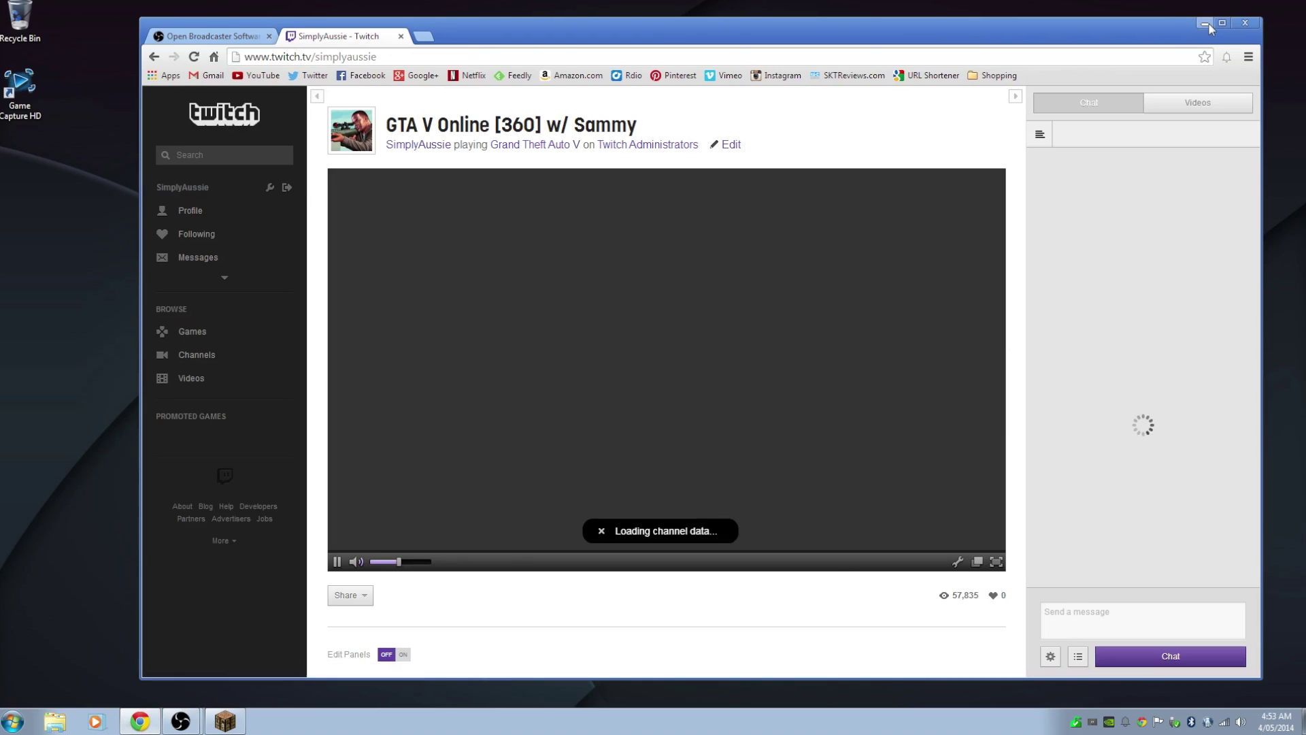
click(1208, 25)
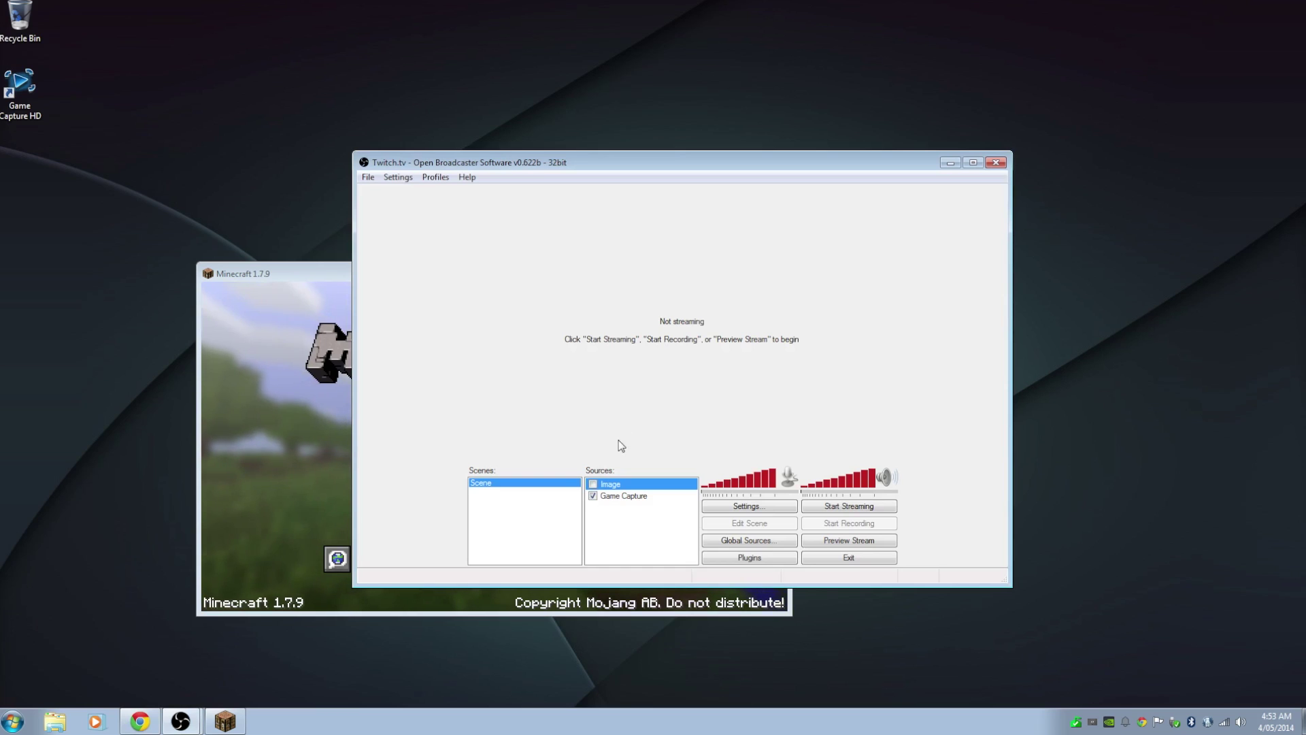
click(273, 446)
click(863, 341)
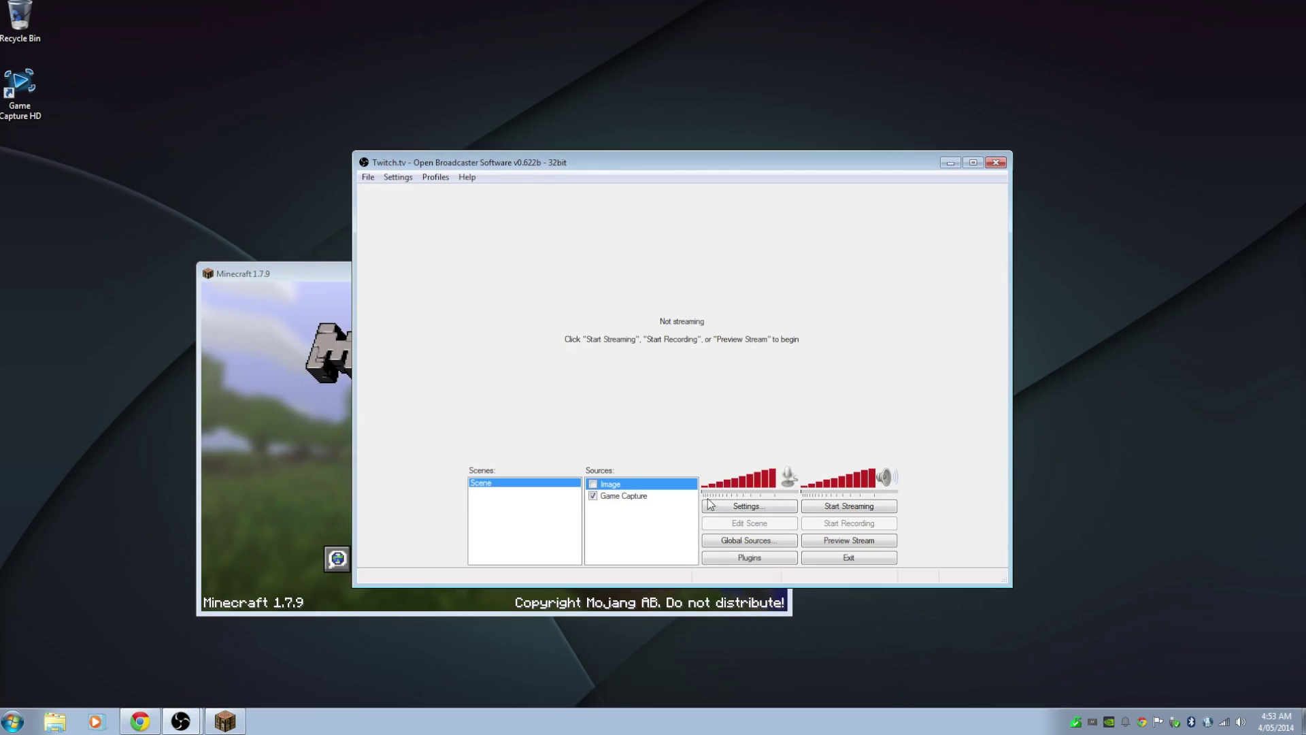
- Add a new setting profile named PC Recording
click(714, 506)
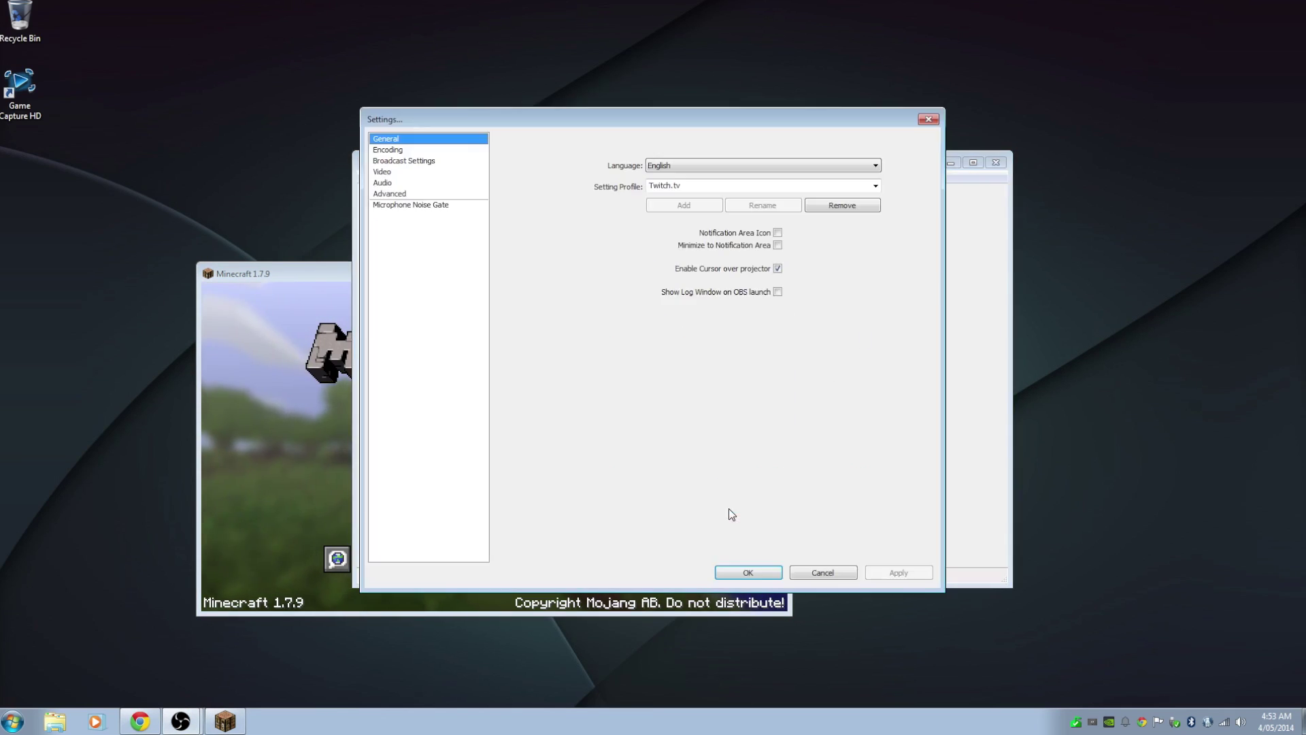
click(738, 186)
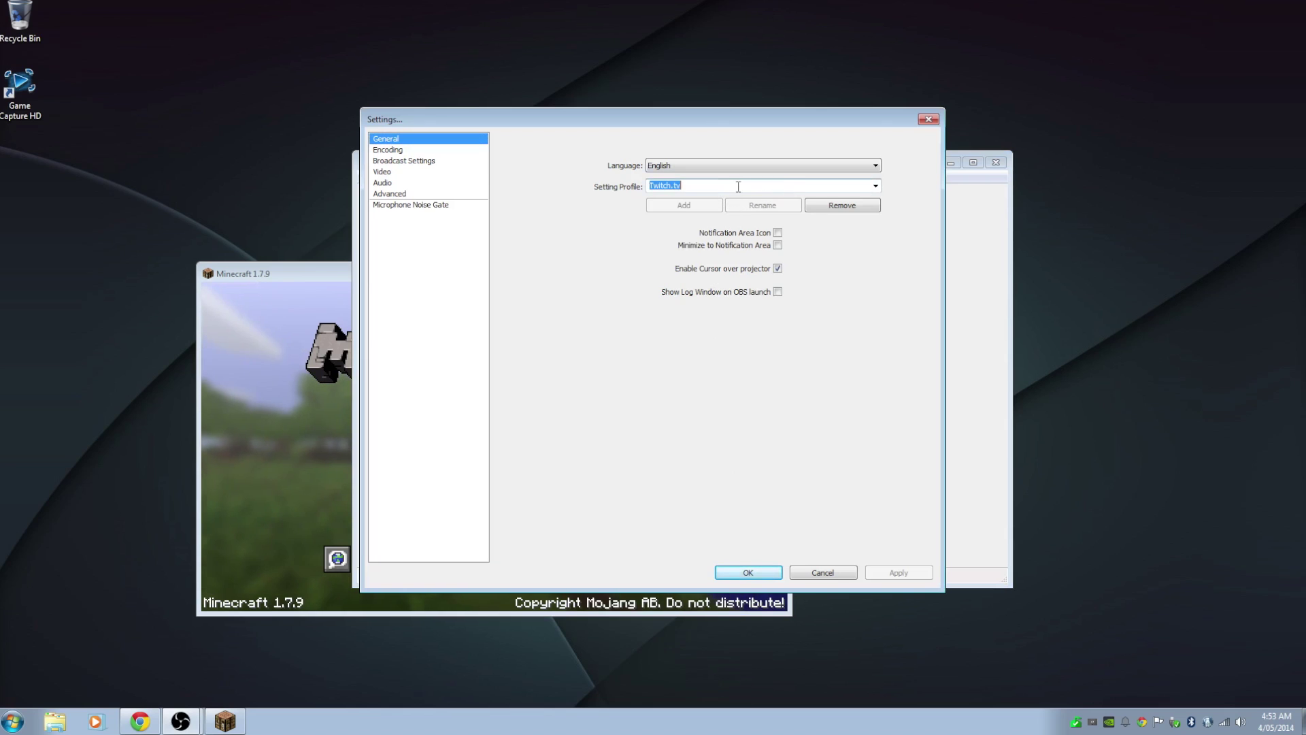
text(PC )
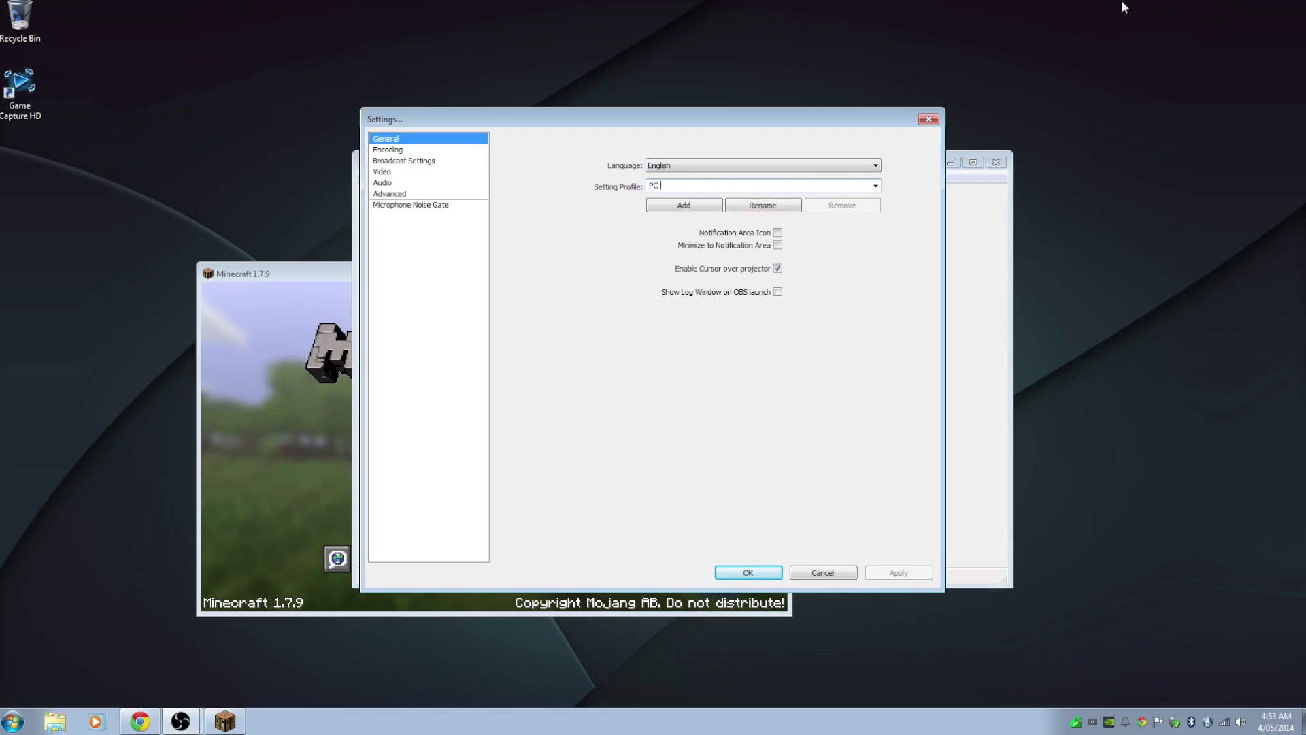
text(Recording)
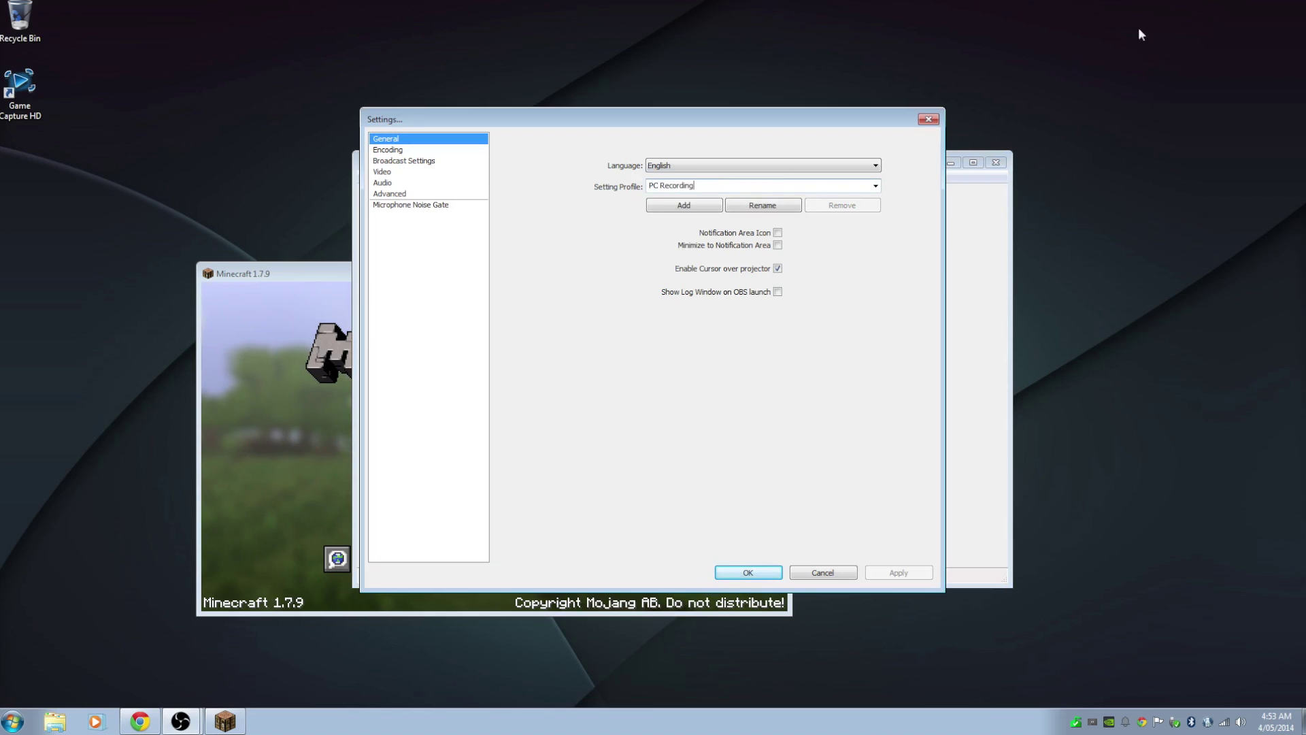
click(682, 205)
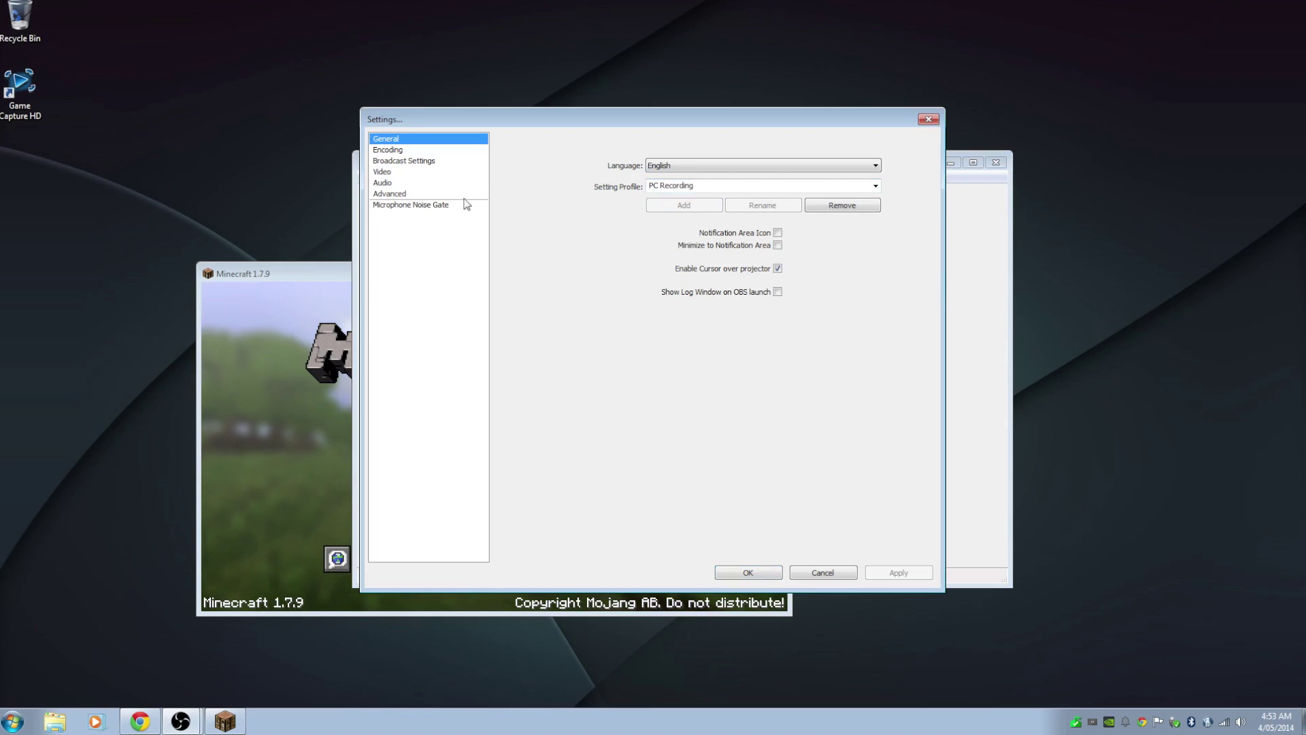
- Set the video encoding max bitrate to 12000 kb/s, disable the custom buffer size, and apply
click(463, 150)
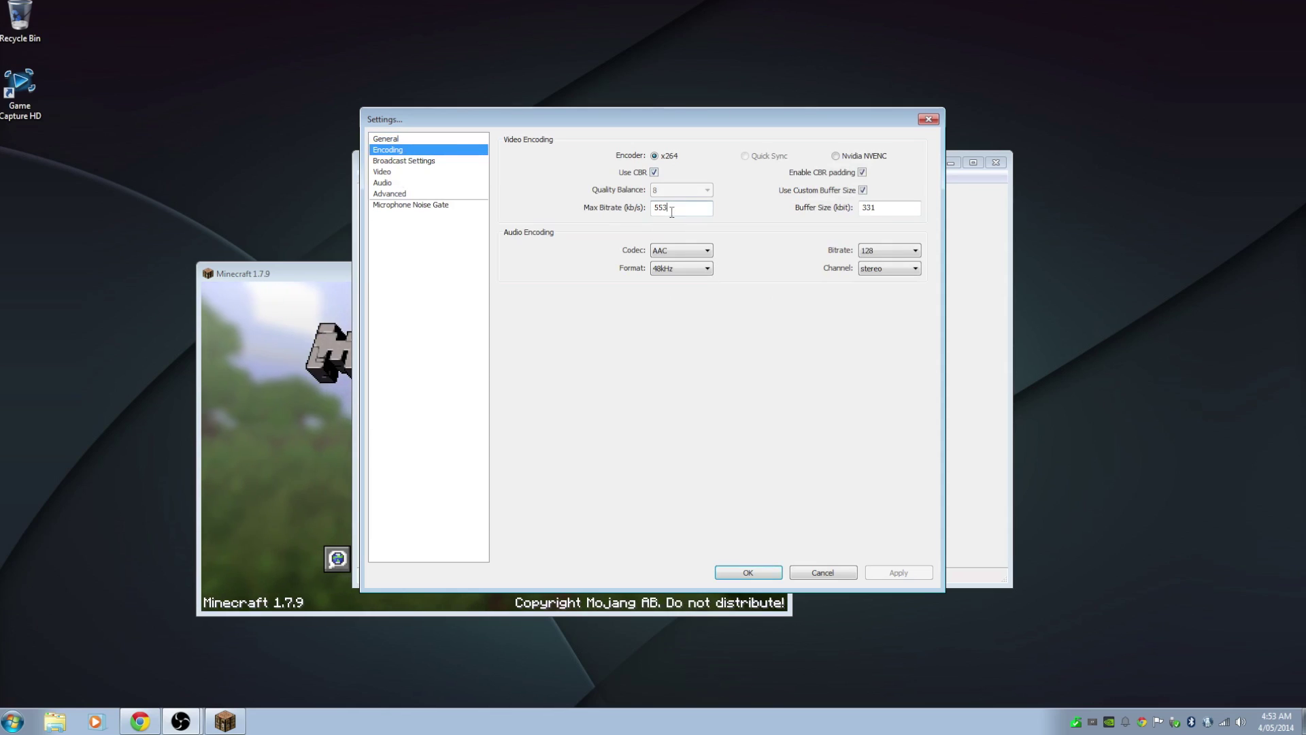
drag(671, 213, 649, 214)
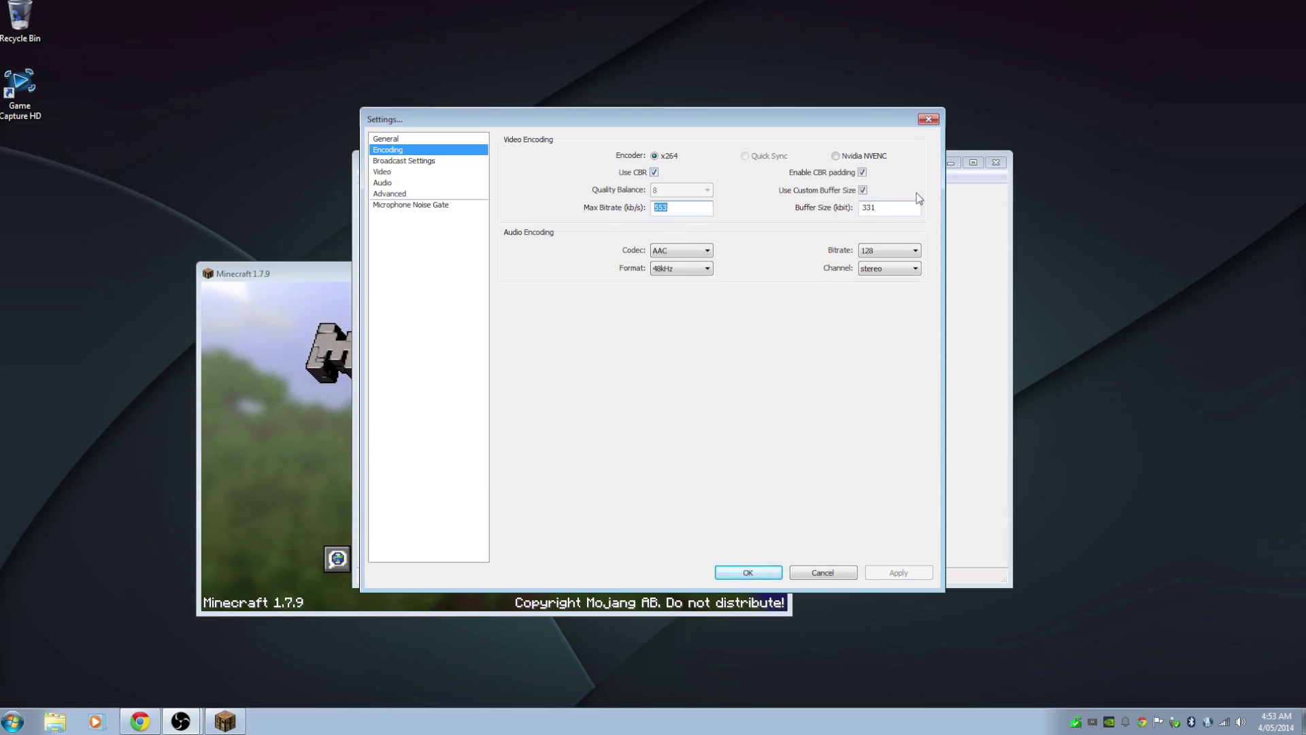
text(12000)
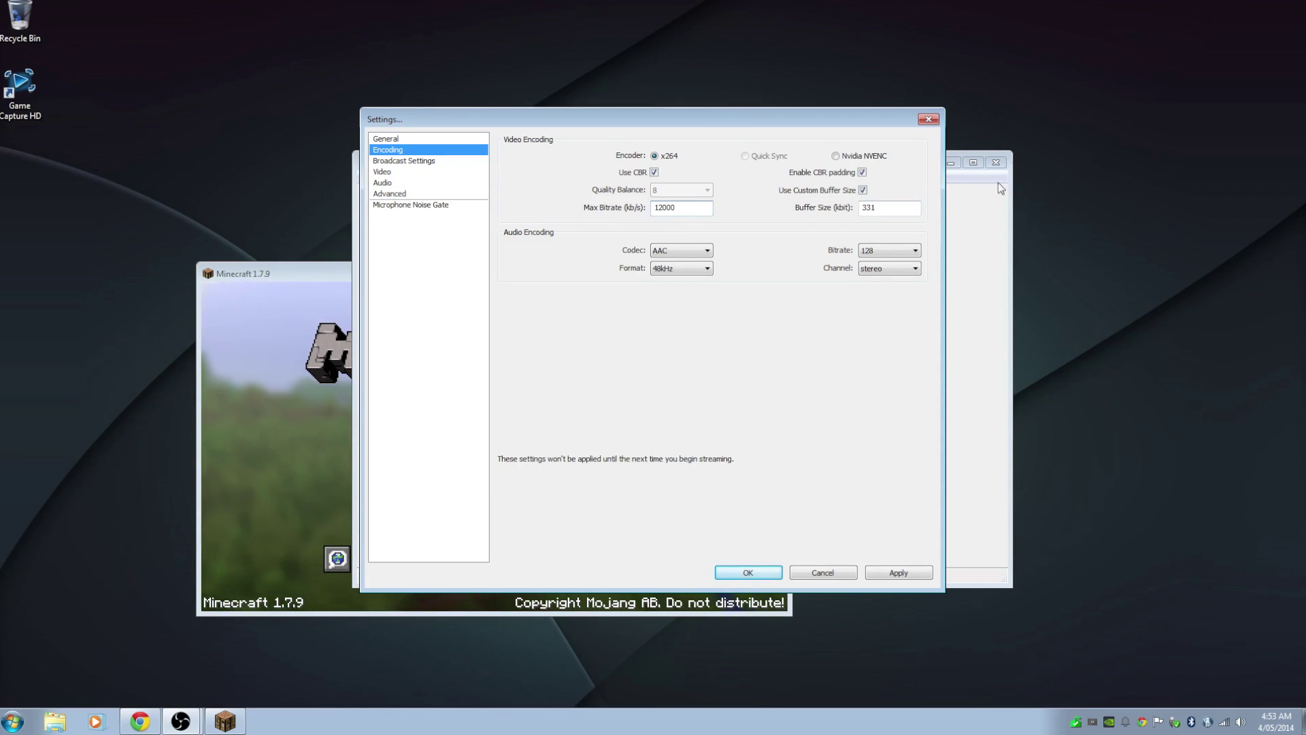
click(862, 191)
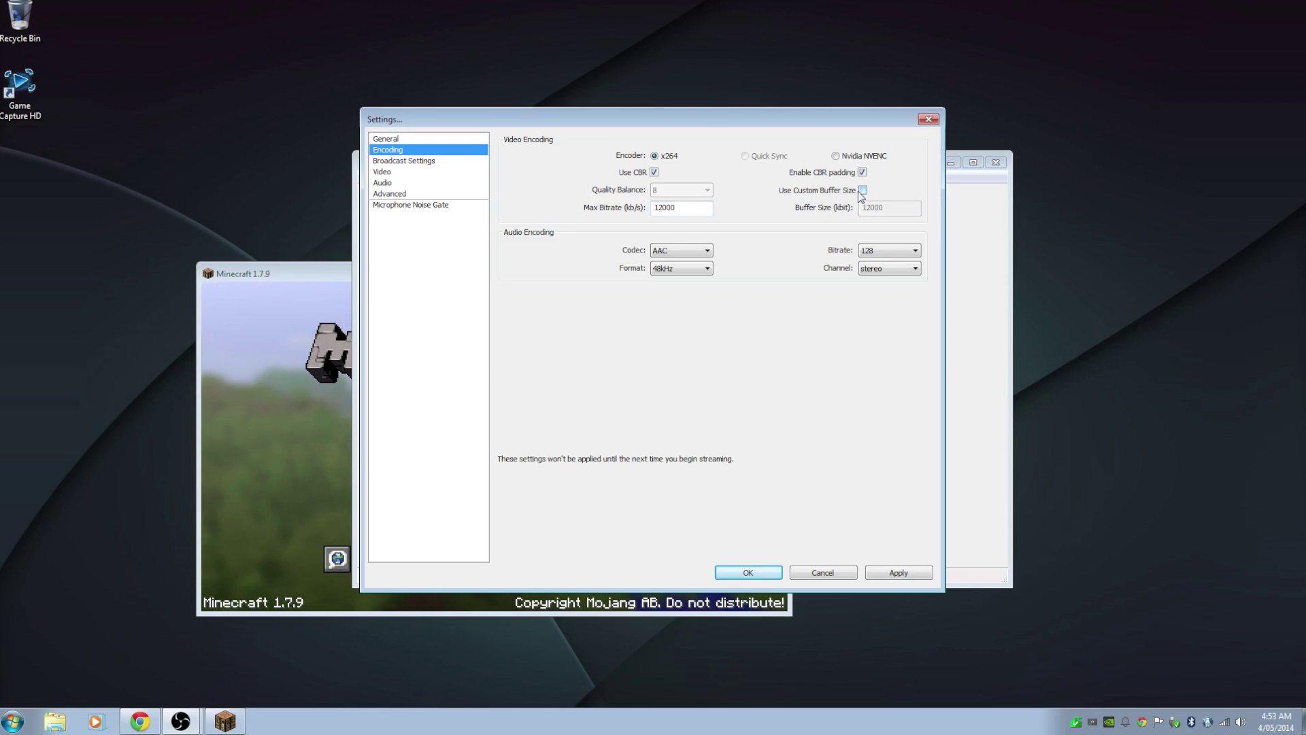
click(919, 574)
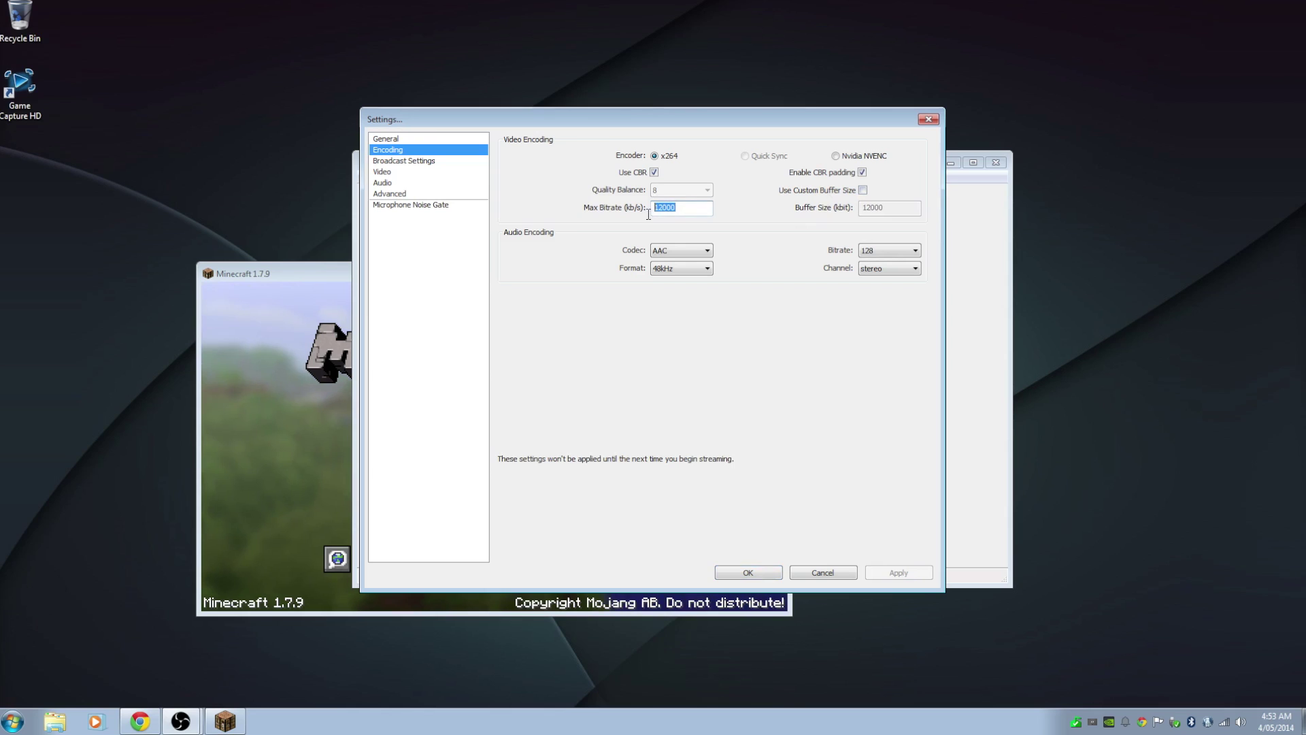
- Examine the max bitrate field and the available audio bitrate options without choosing a new one
click(698, 207)
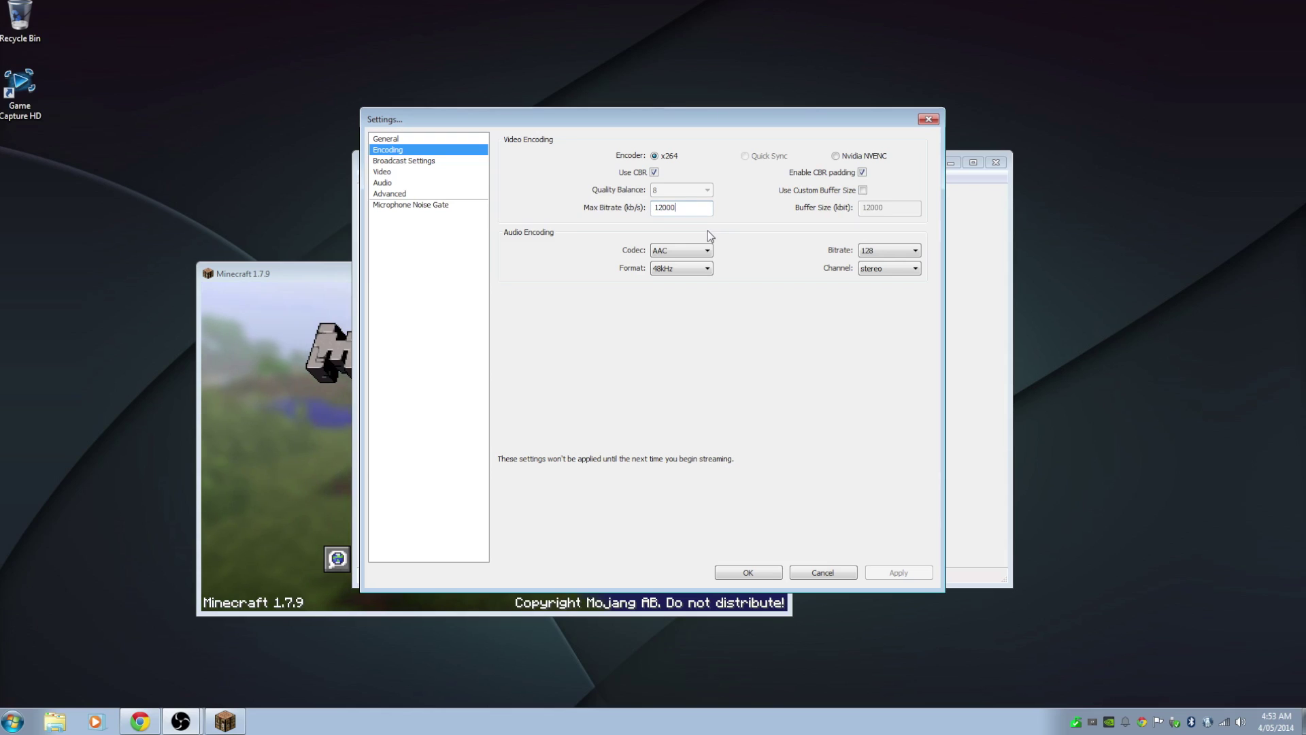
click(882, 255)
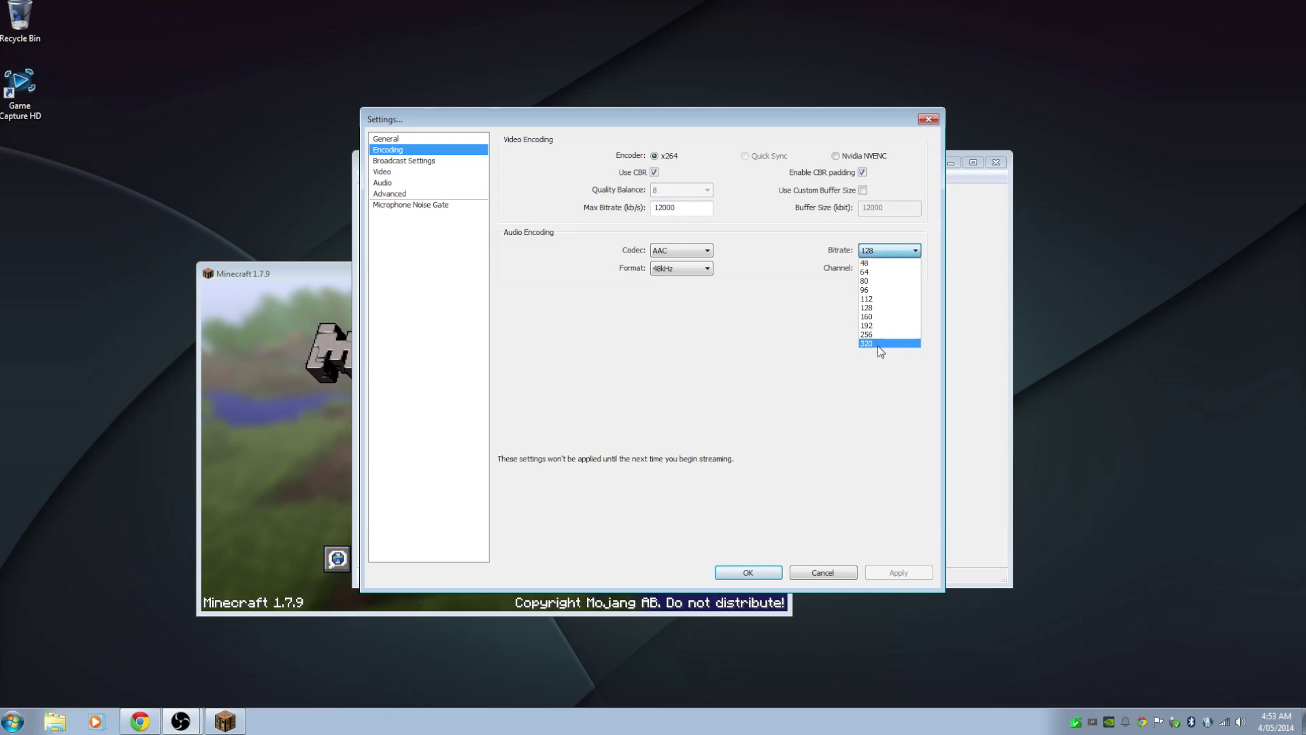
click(876, 394)
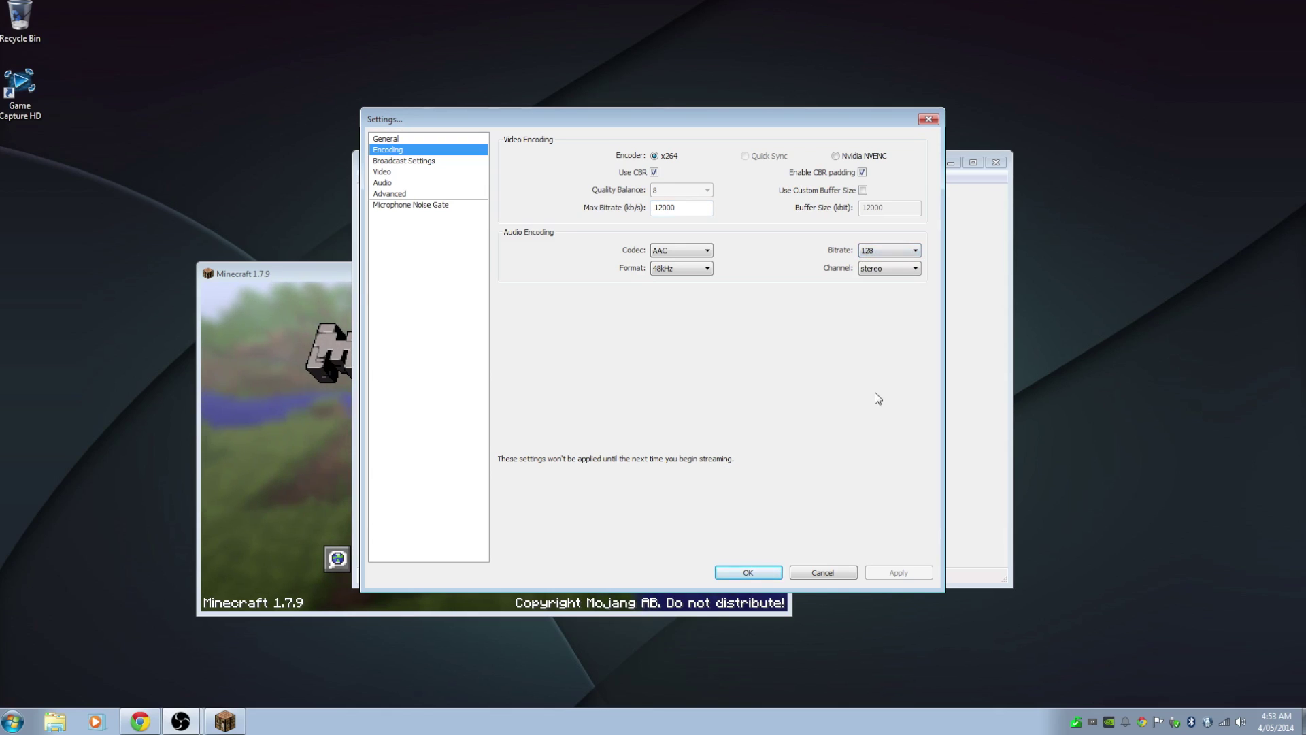
- Set the PC Recording profile's broadcast mode to File Output Only
click(393, 161)
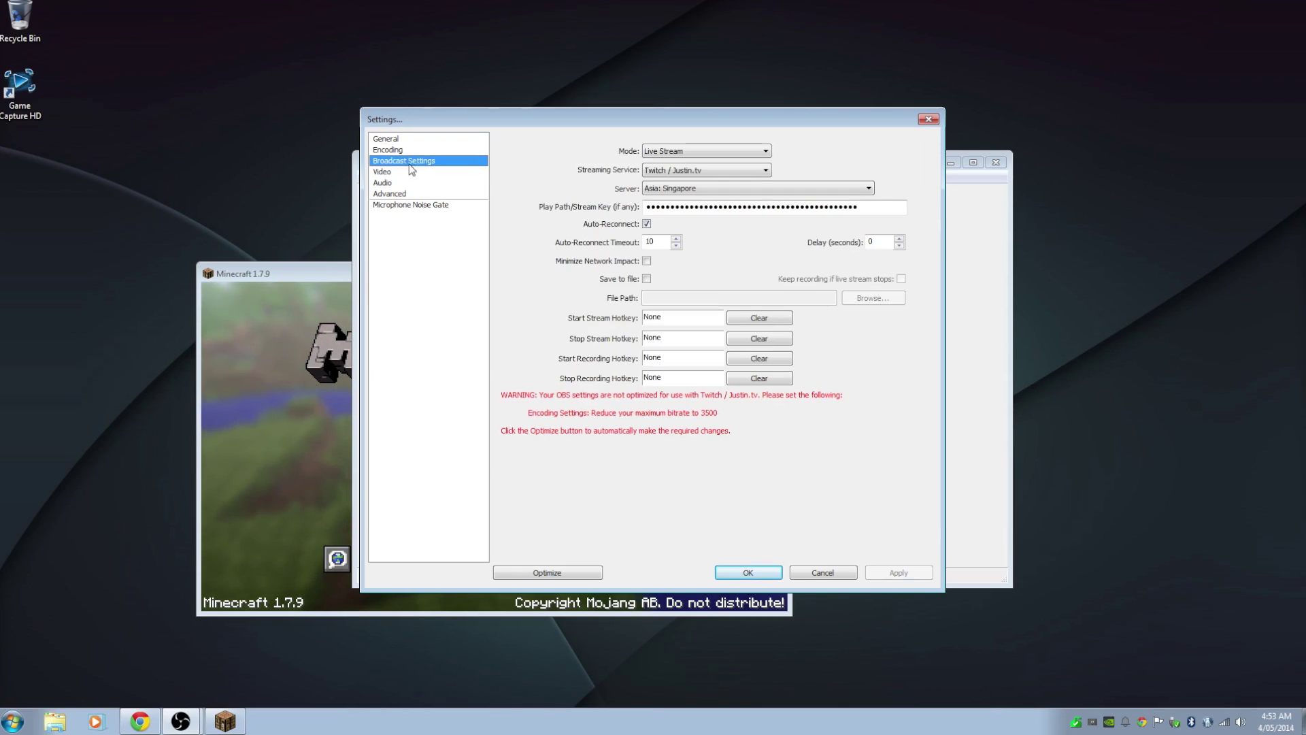
click(727, 151)
click(712, 172)
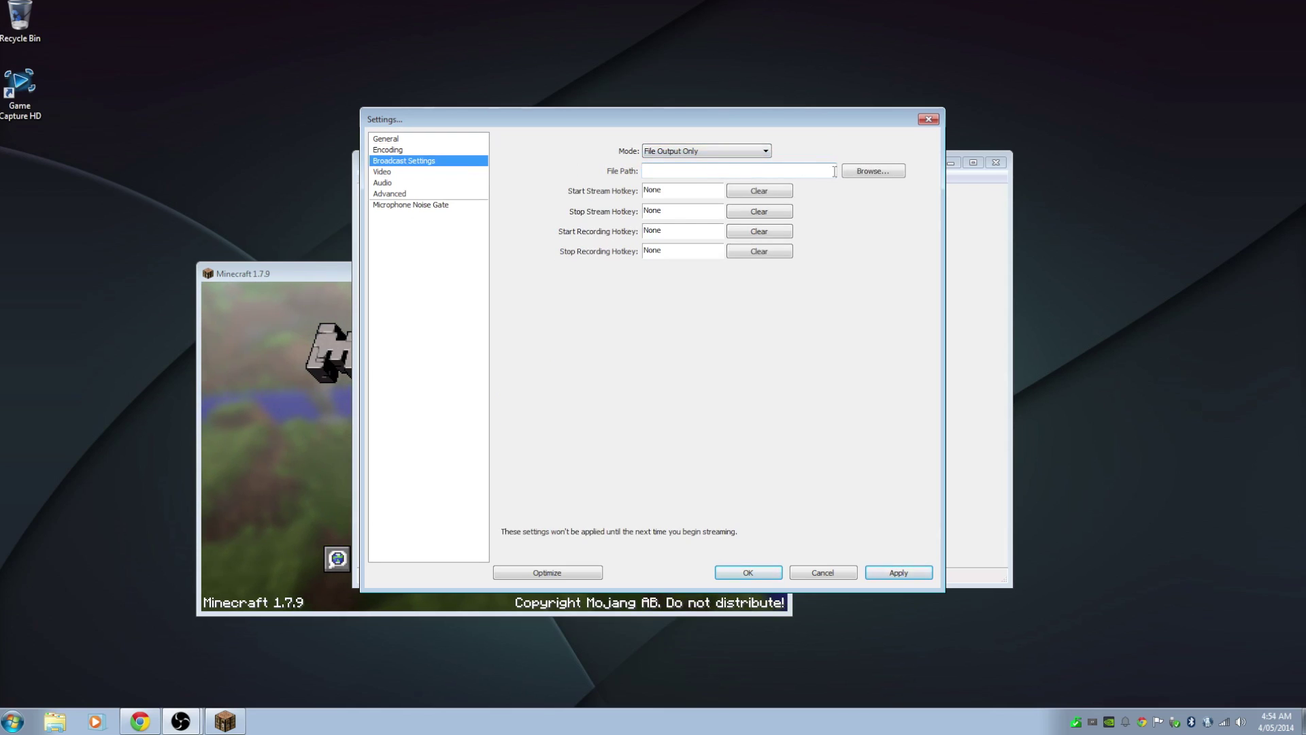
- Set the recording file path to F:\Gameplay Recordings\game_recording1.mp4, apply it, and close the settings after checking the video options
click(874, 174)
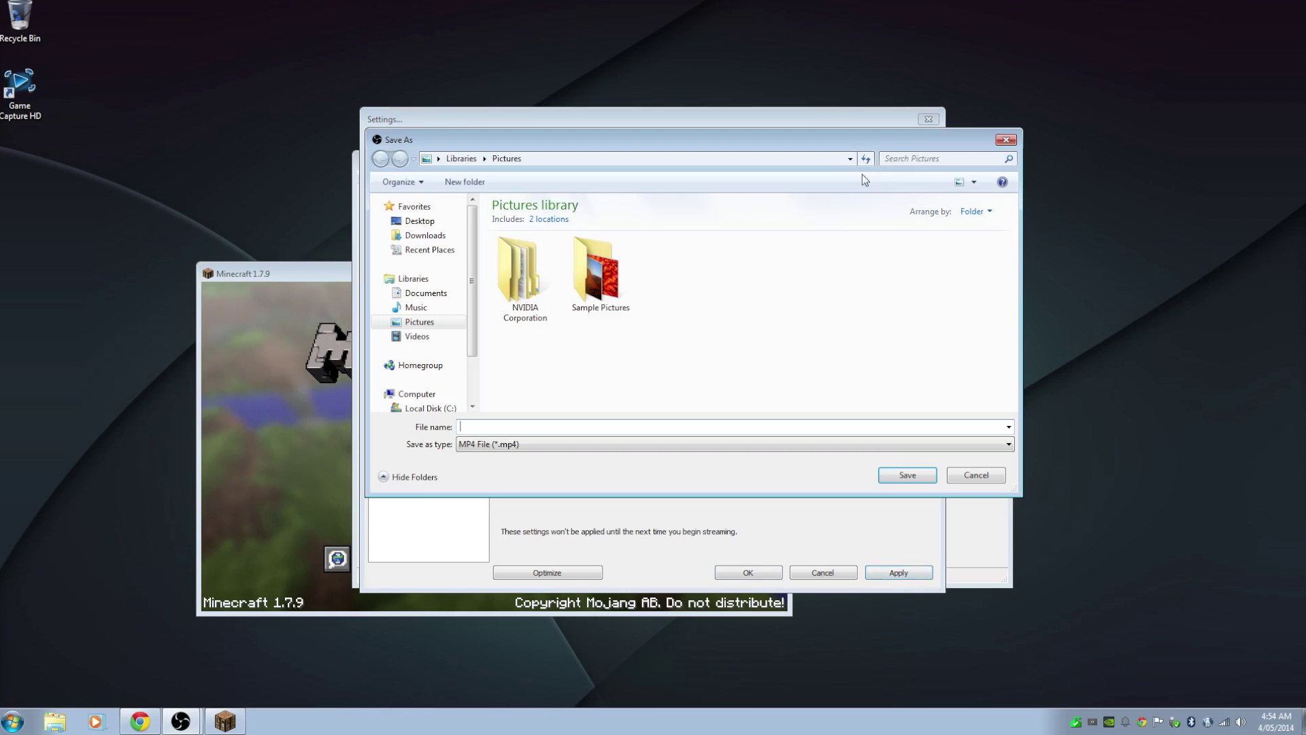
scroll(477, 367, down, 2)
scroll(469, 341, up, 1)
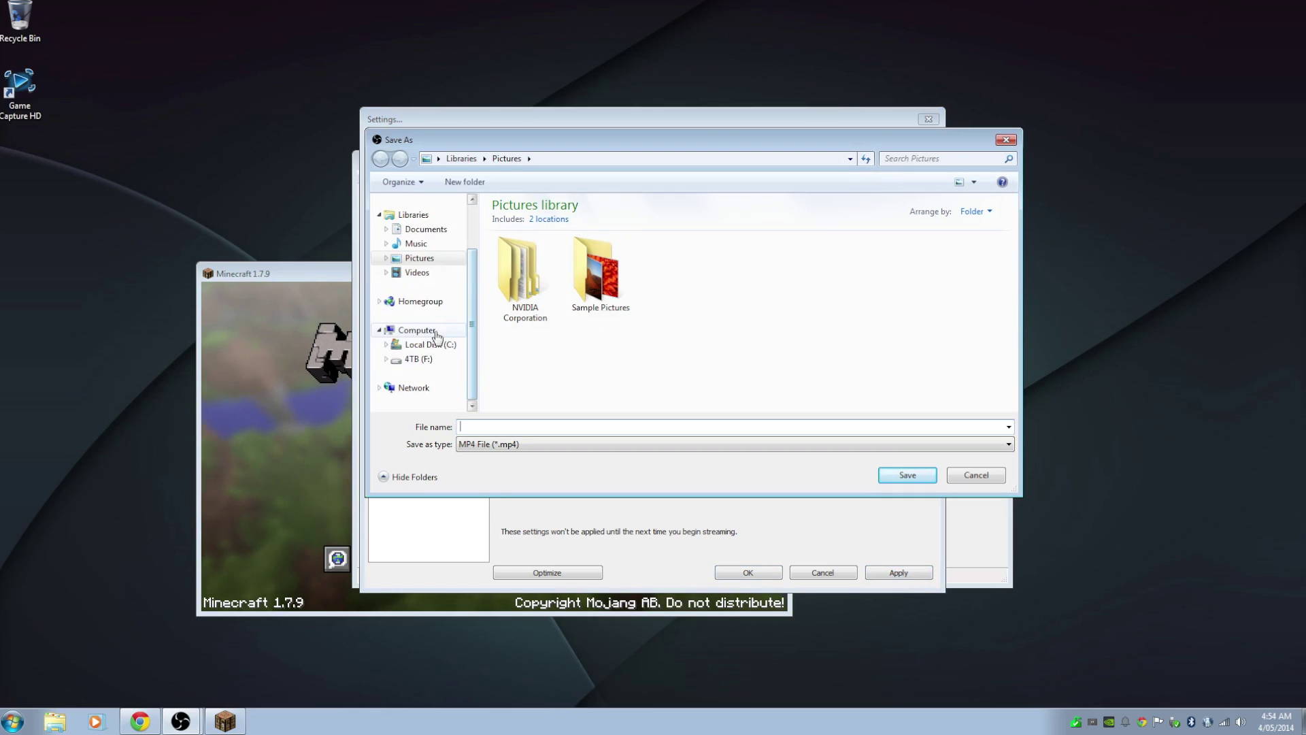
click(417, 358)
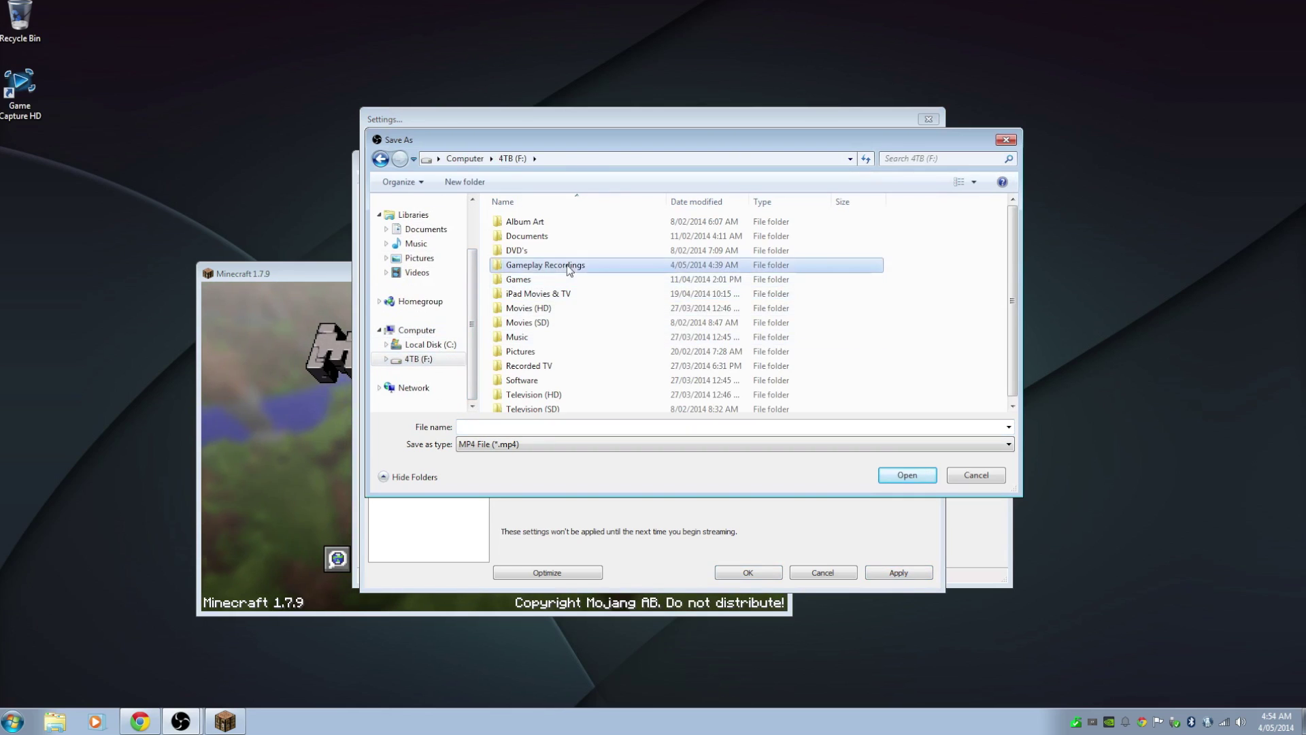
double_click(544, 264)
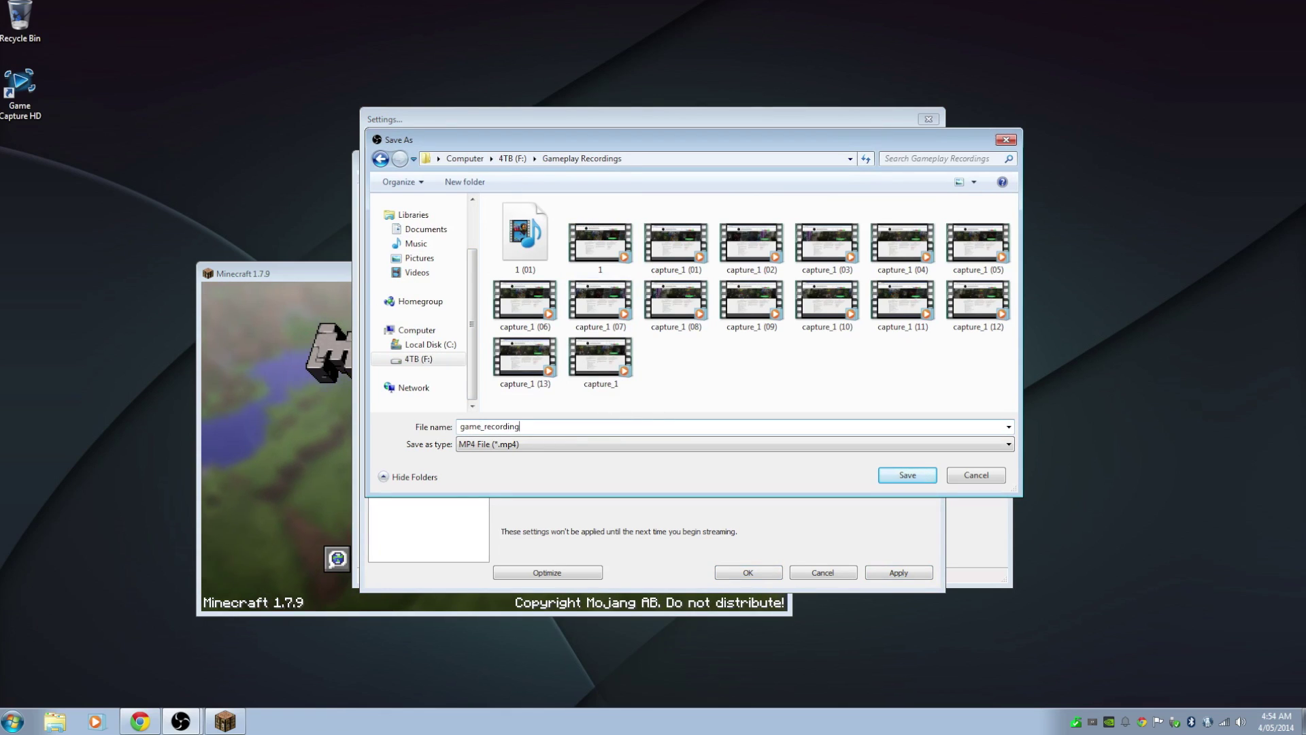
text(1)
key(Return)
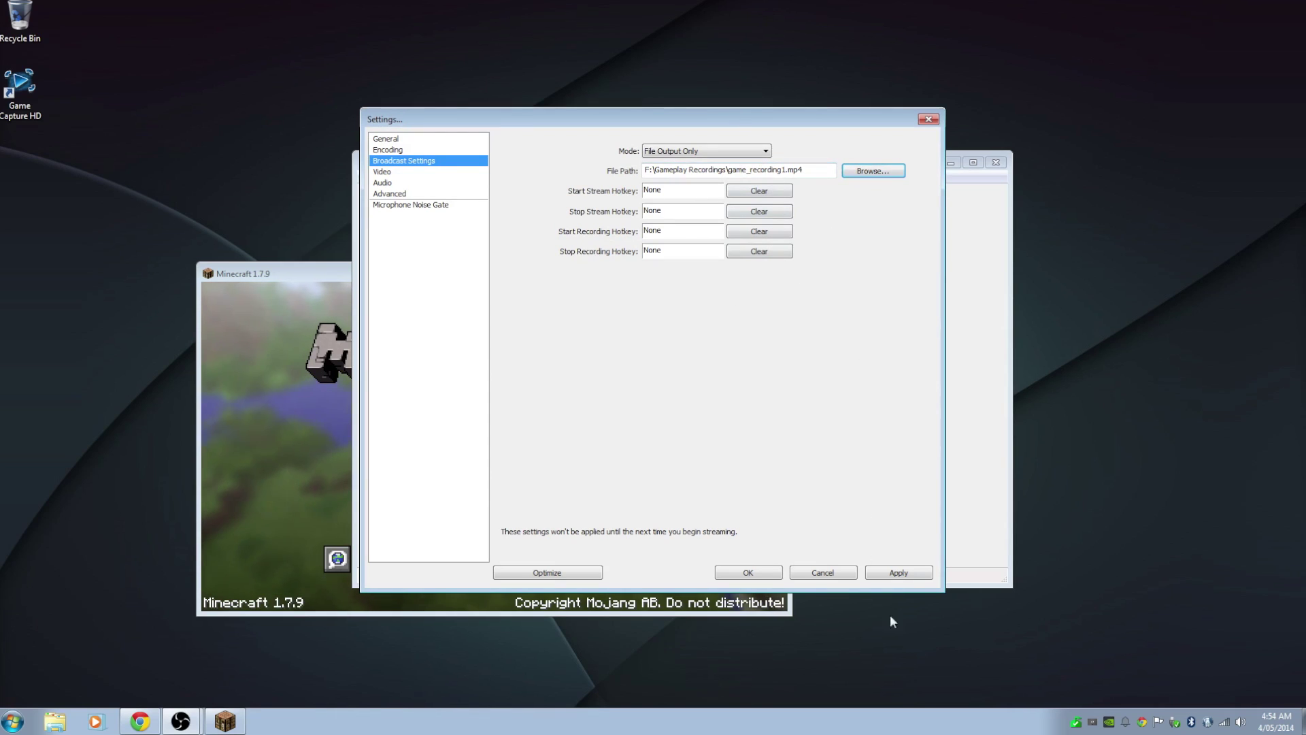
click(914, 576)
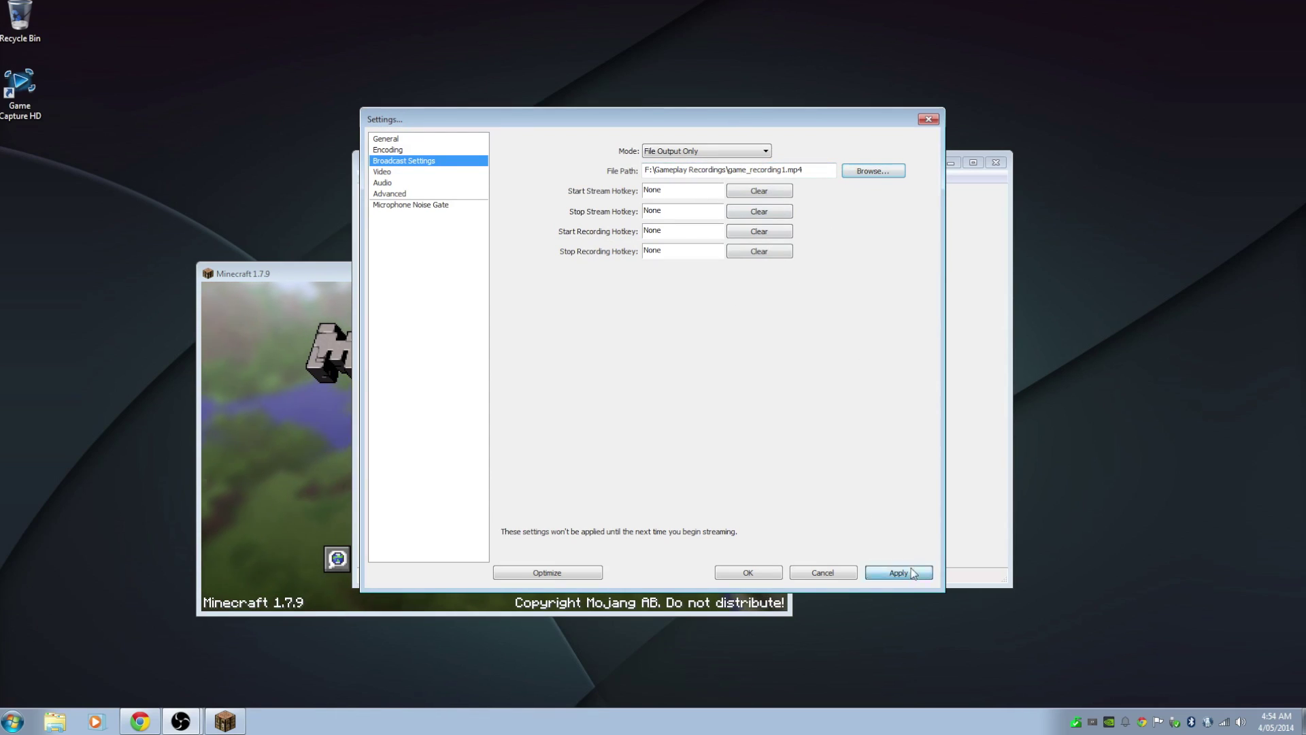
click(414, 174)
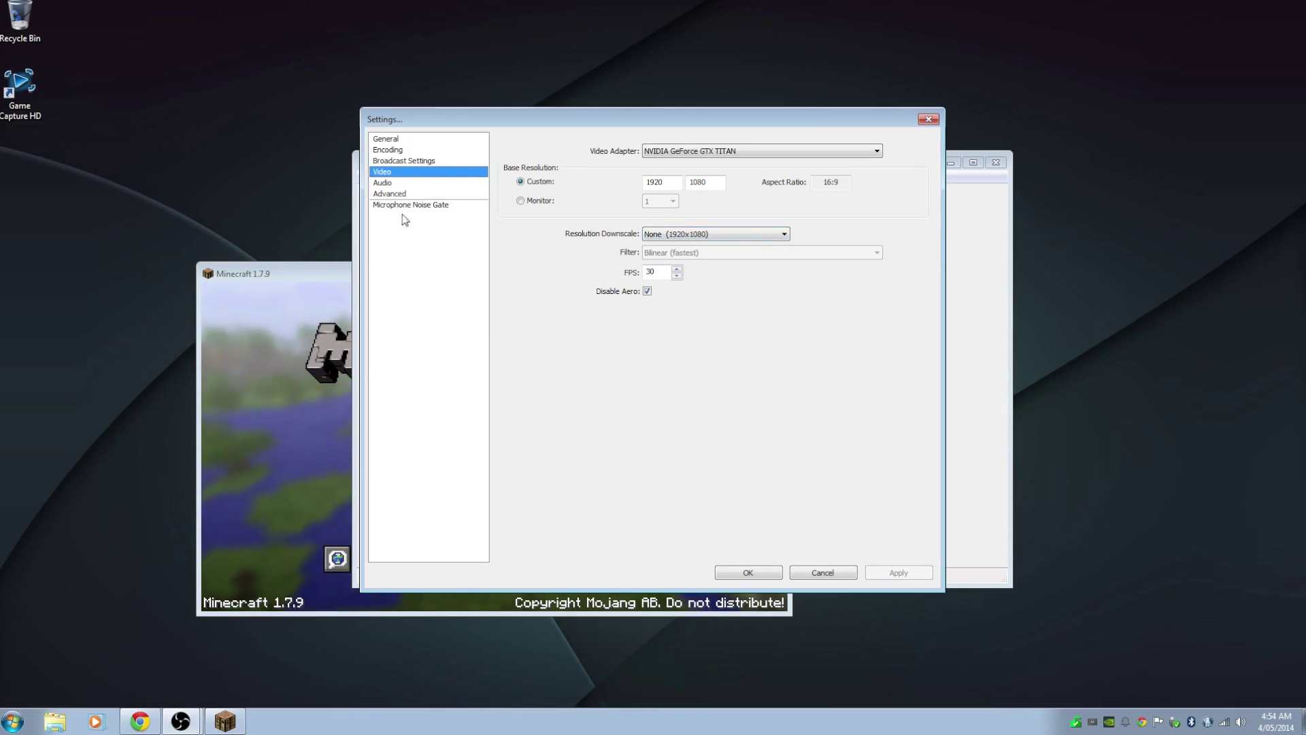
click(750, 572)
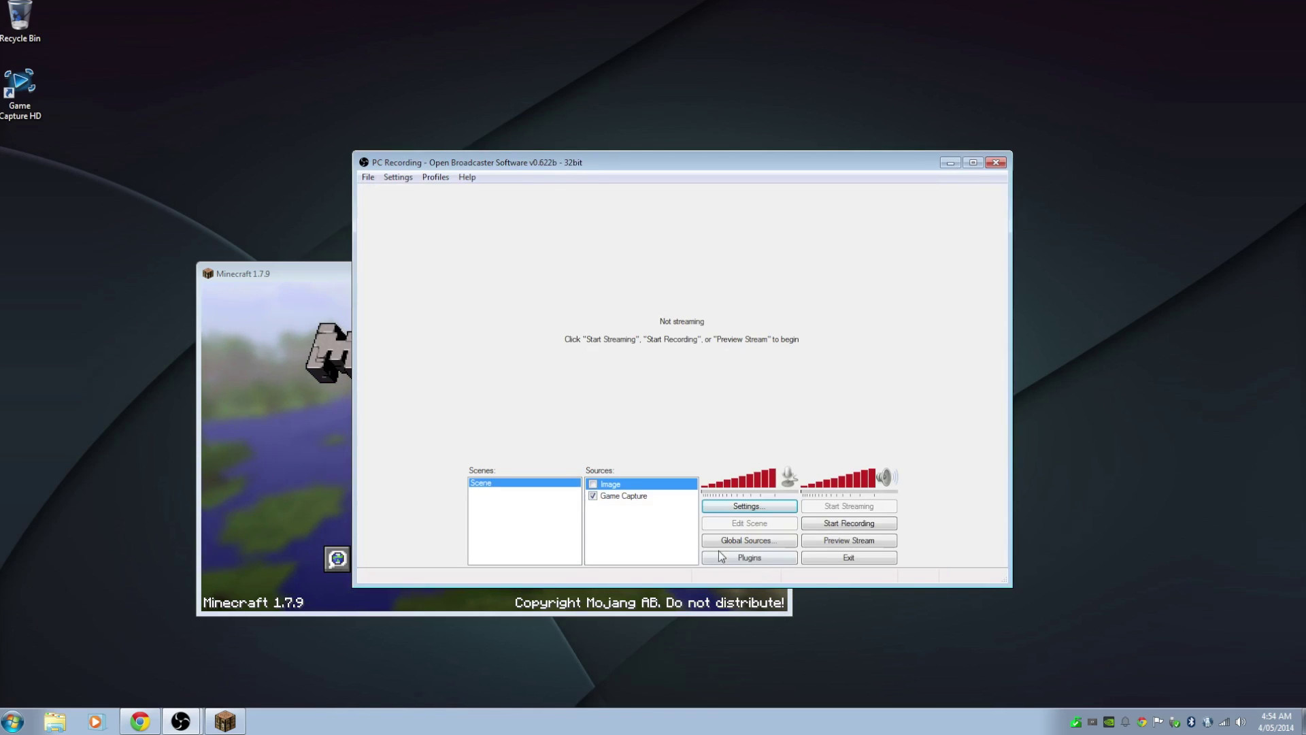
- Remove the Image source from the scene
right_click(614, 487)
click(640, 540)
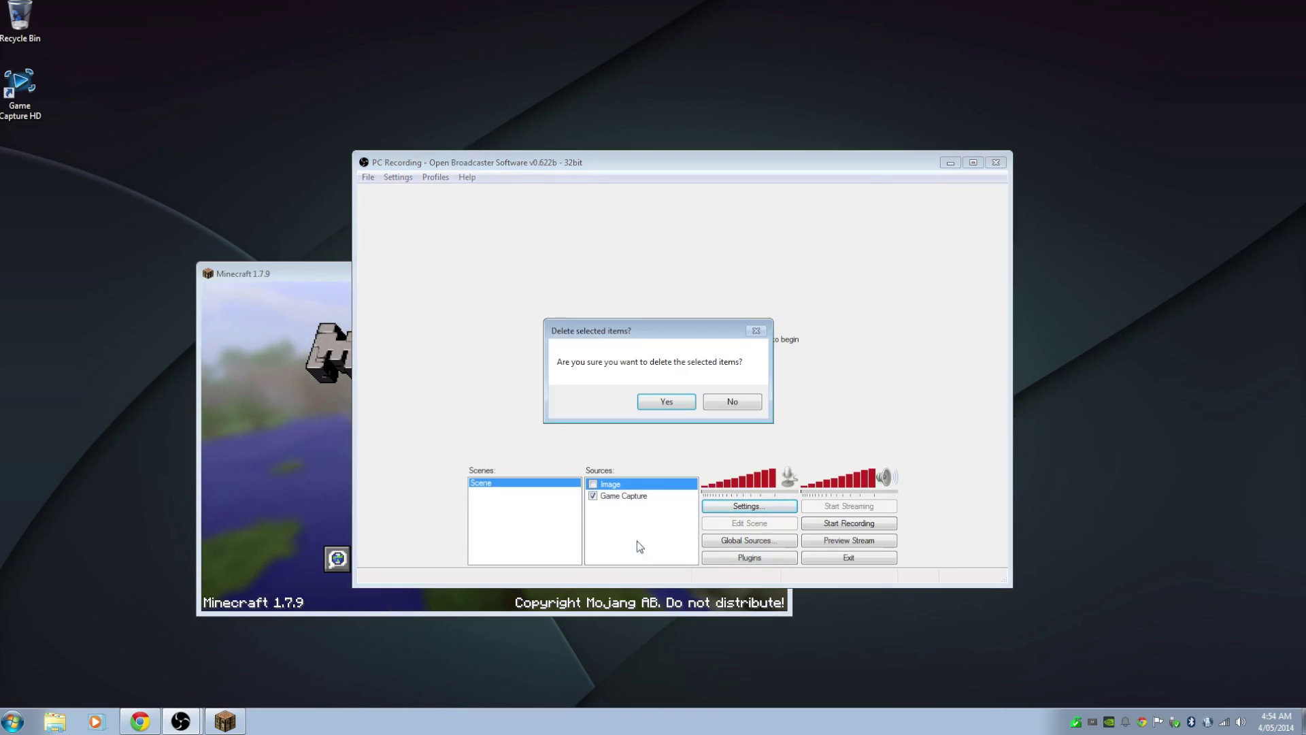
click(667, 401)
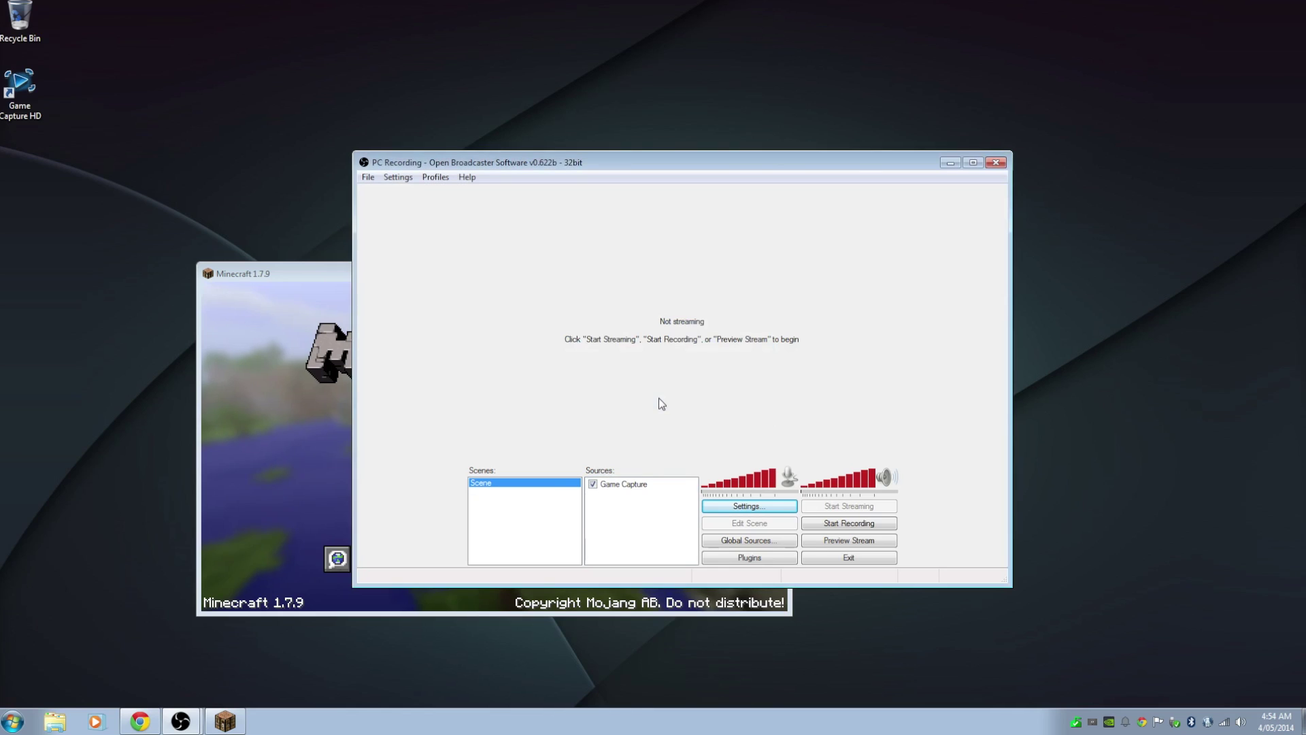
- Preview the Minecraft game capture while opening and leaving the game's world selection, and stop the preview
click(832, 545)
click(297, 397)
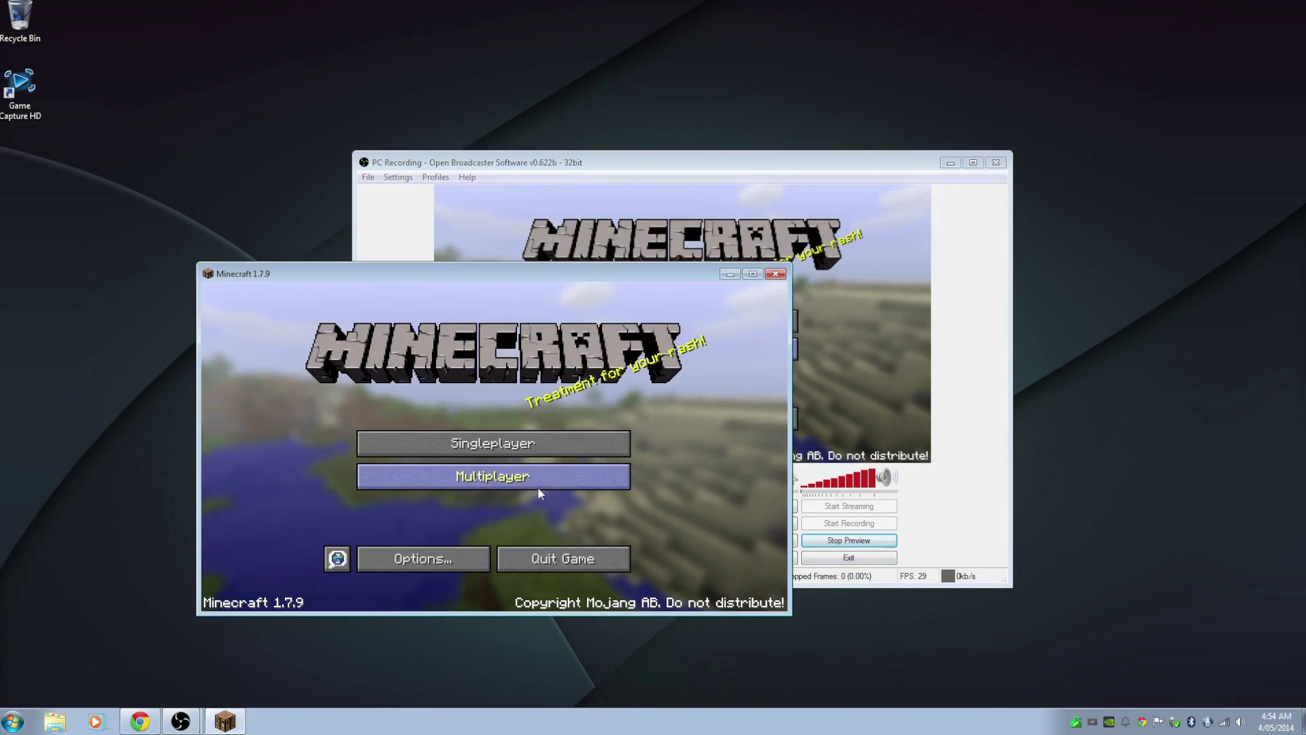
click(545, 446)
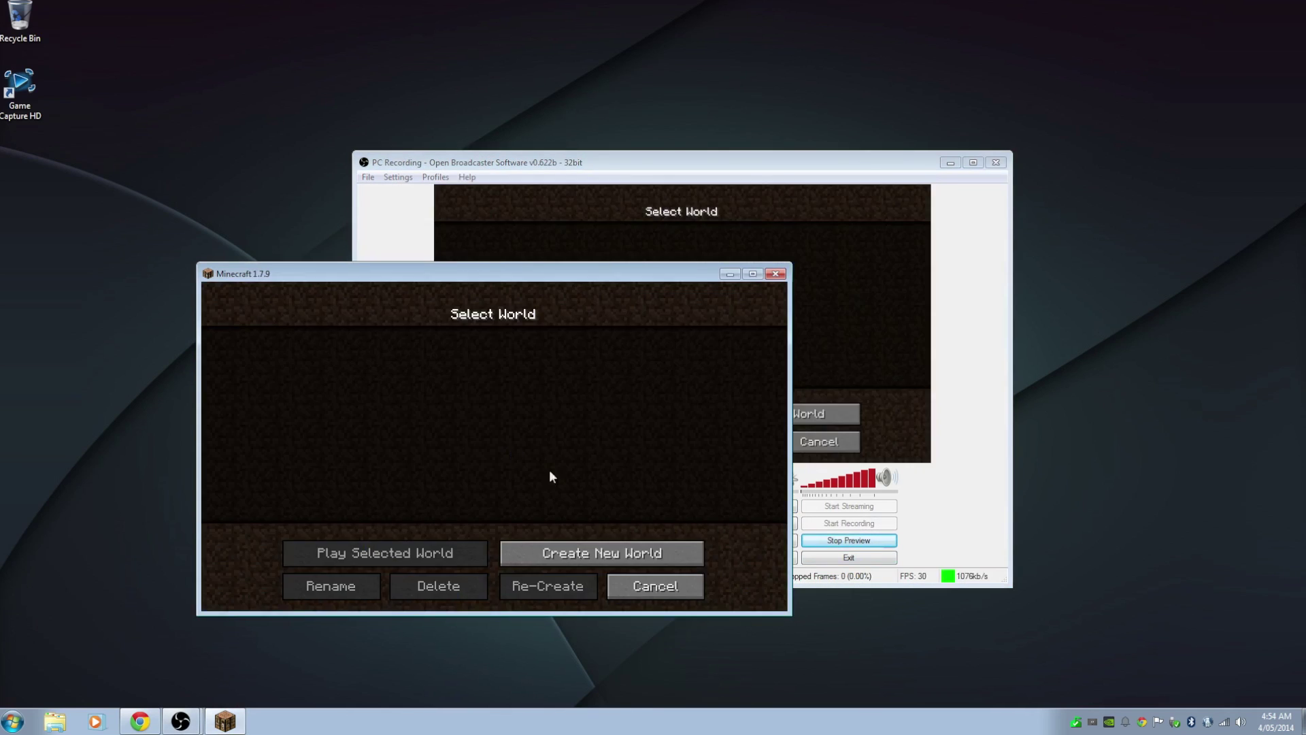
click(652, 590)
click(837, 575)
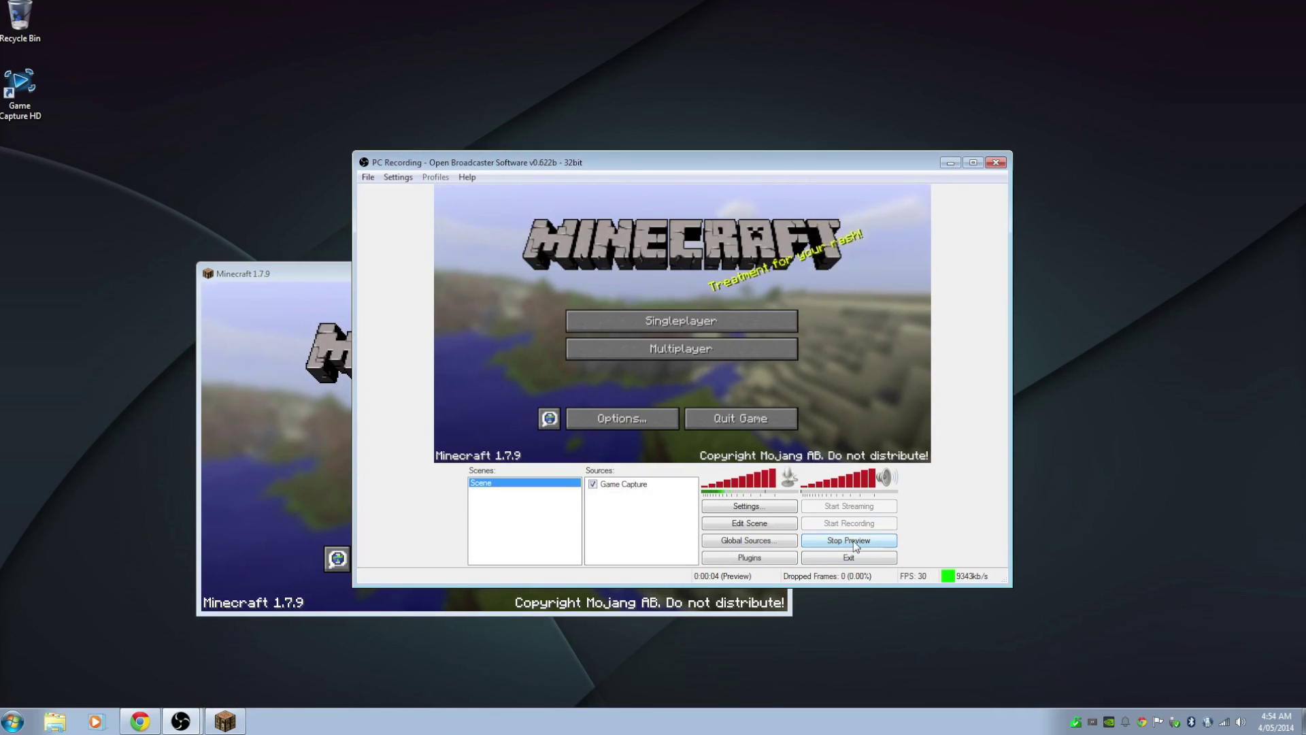
click(855, 544)
- Remove the Game Capture source from the scene
right_click(614, 485)
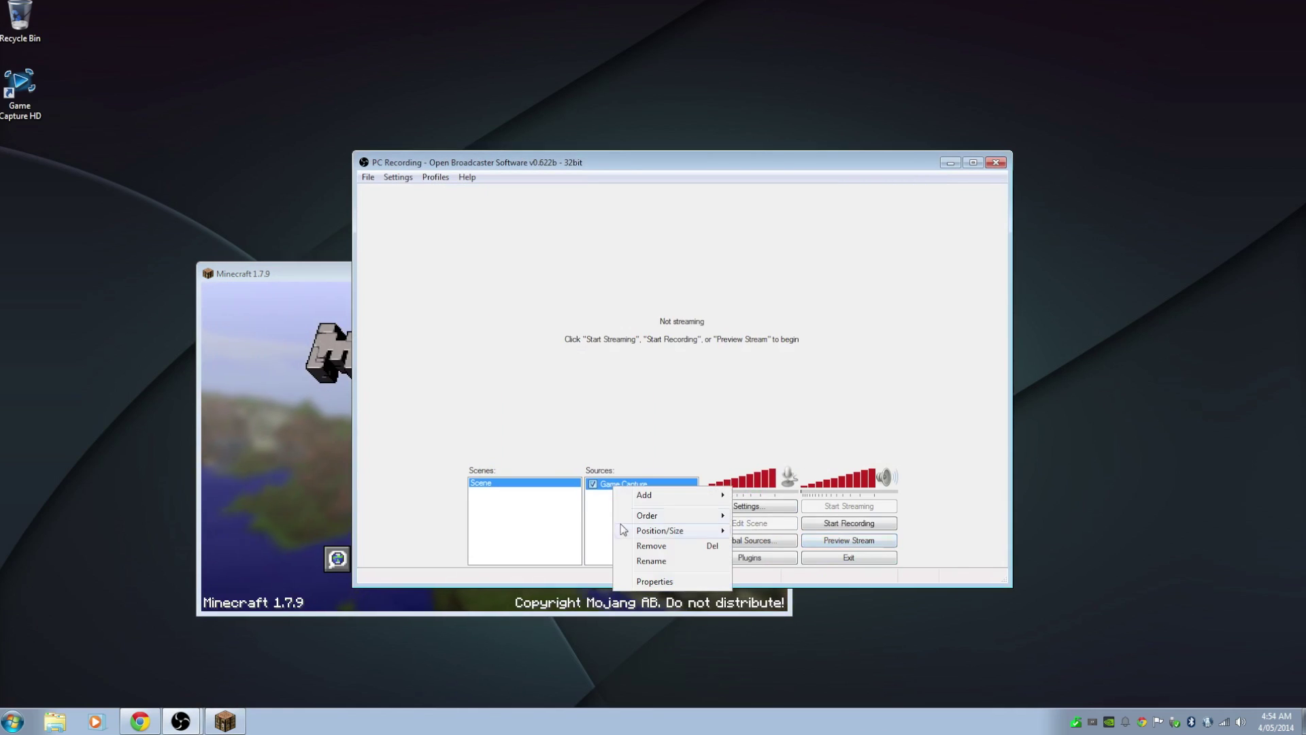
click(633, 545)
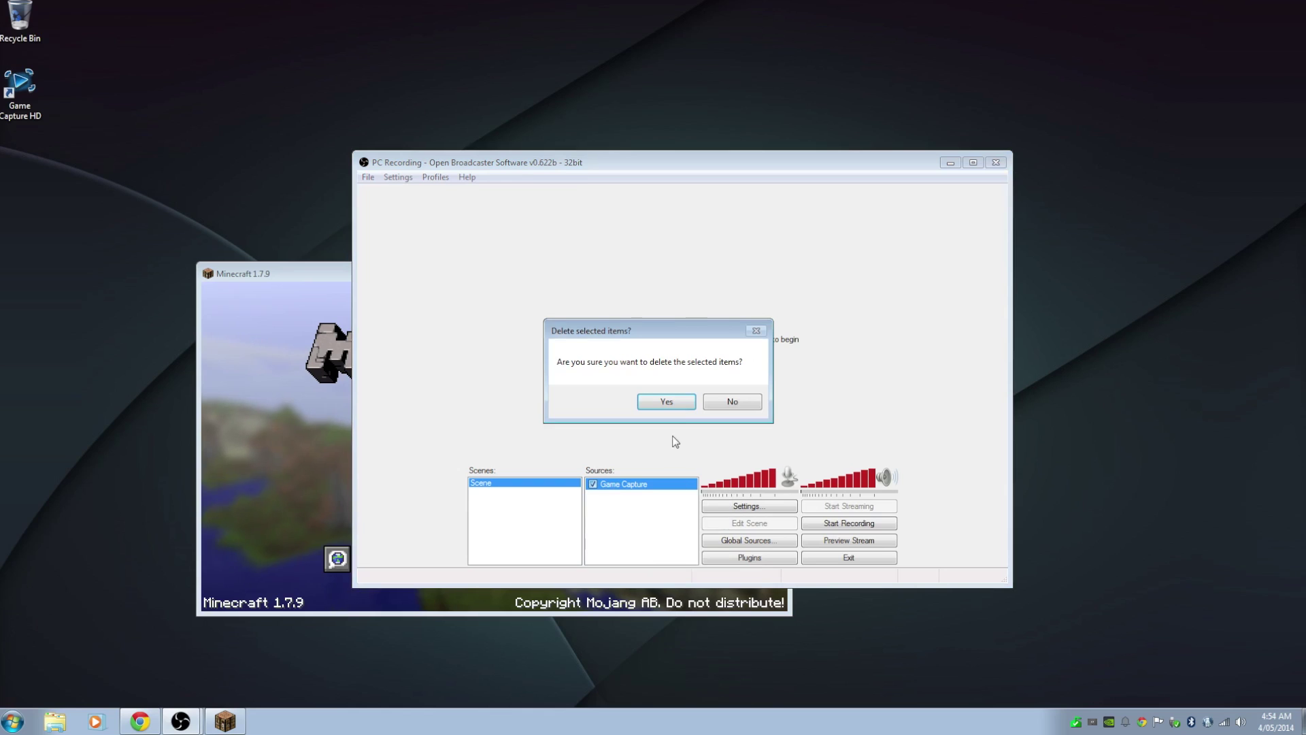
click(666, 402)
- Add a Video Capture Device source under its default name, using Elgato Game Capture HD as the device
right_click(623, 494)
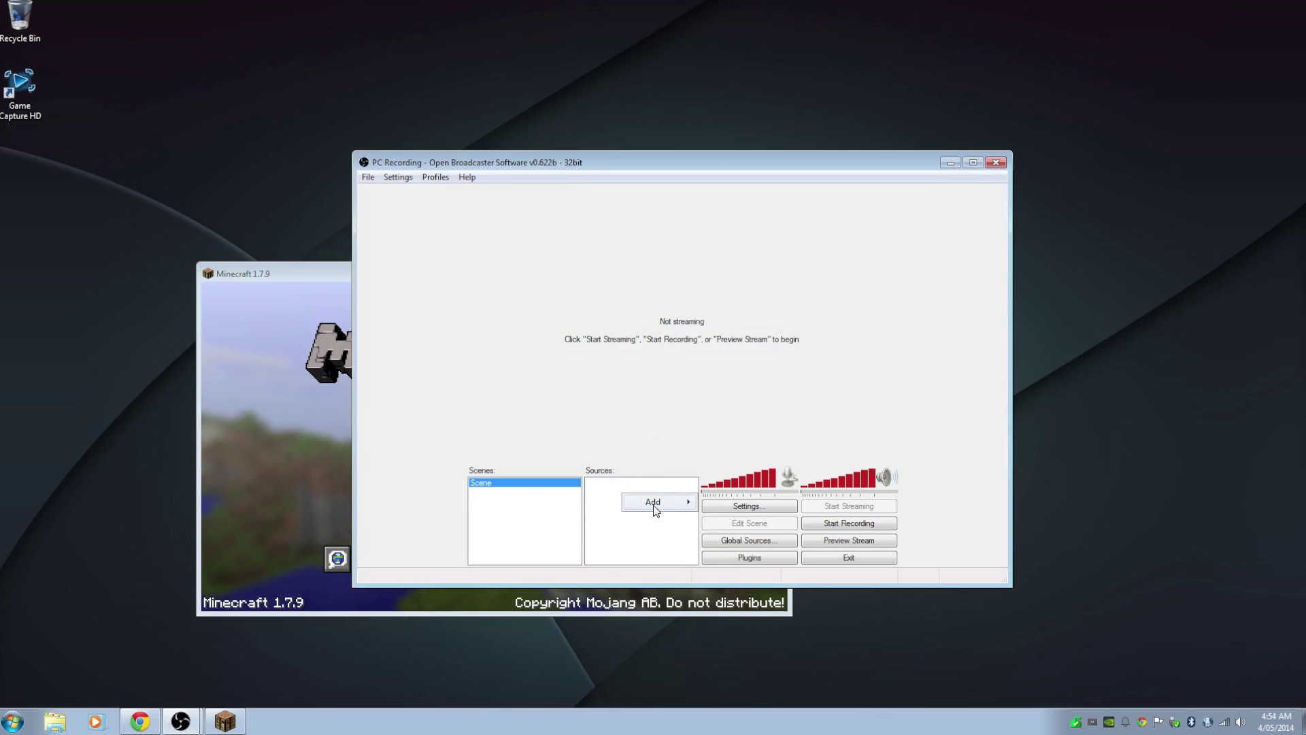
mouse_move(655, 509)
click(759, 578)
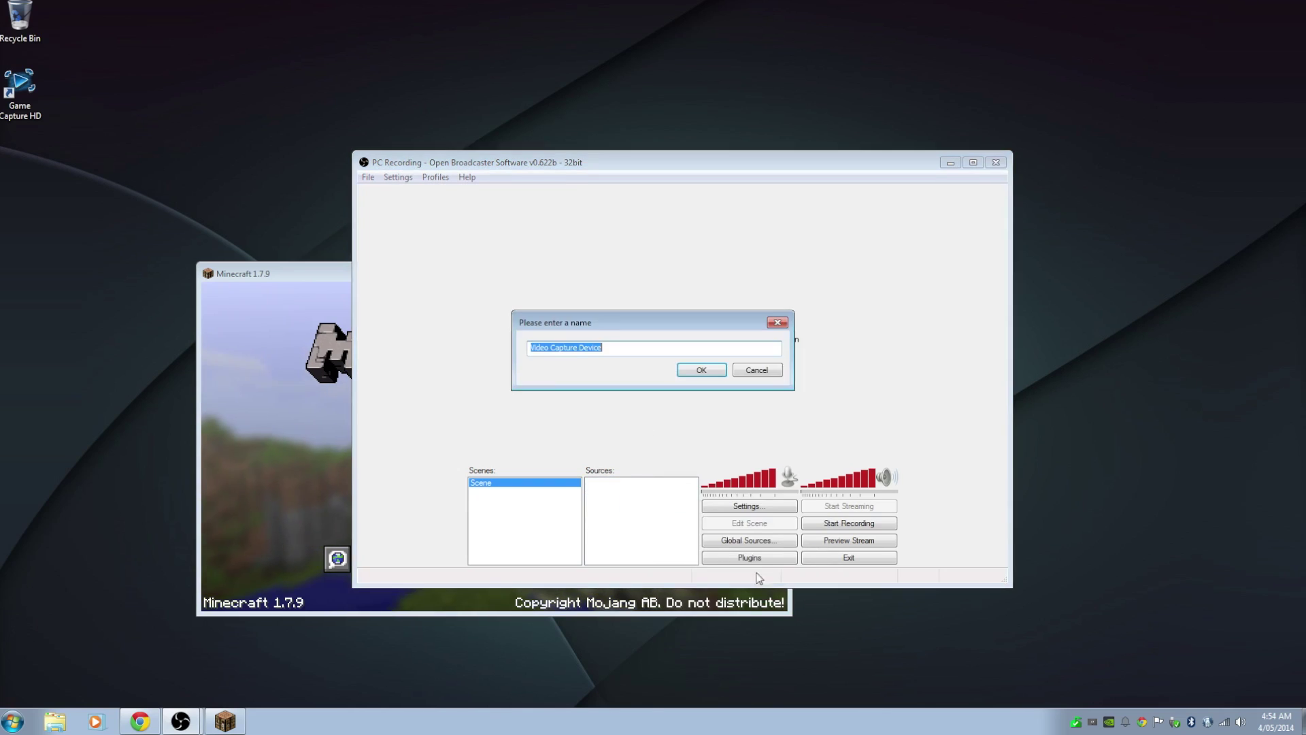
click(701, 371)
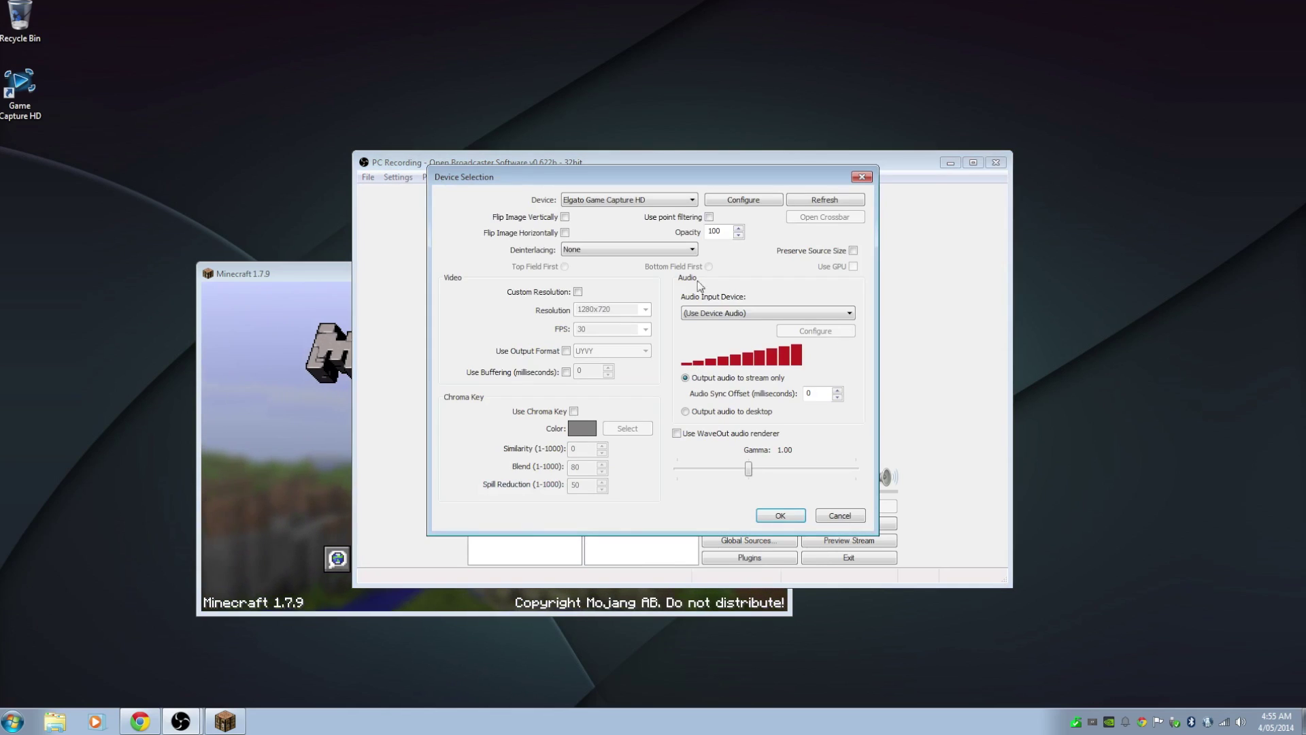
click(627, 201)
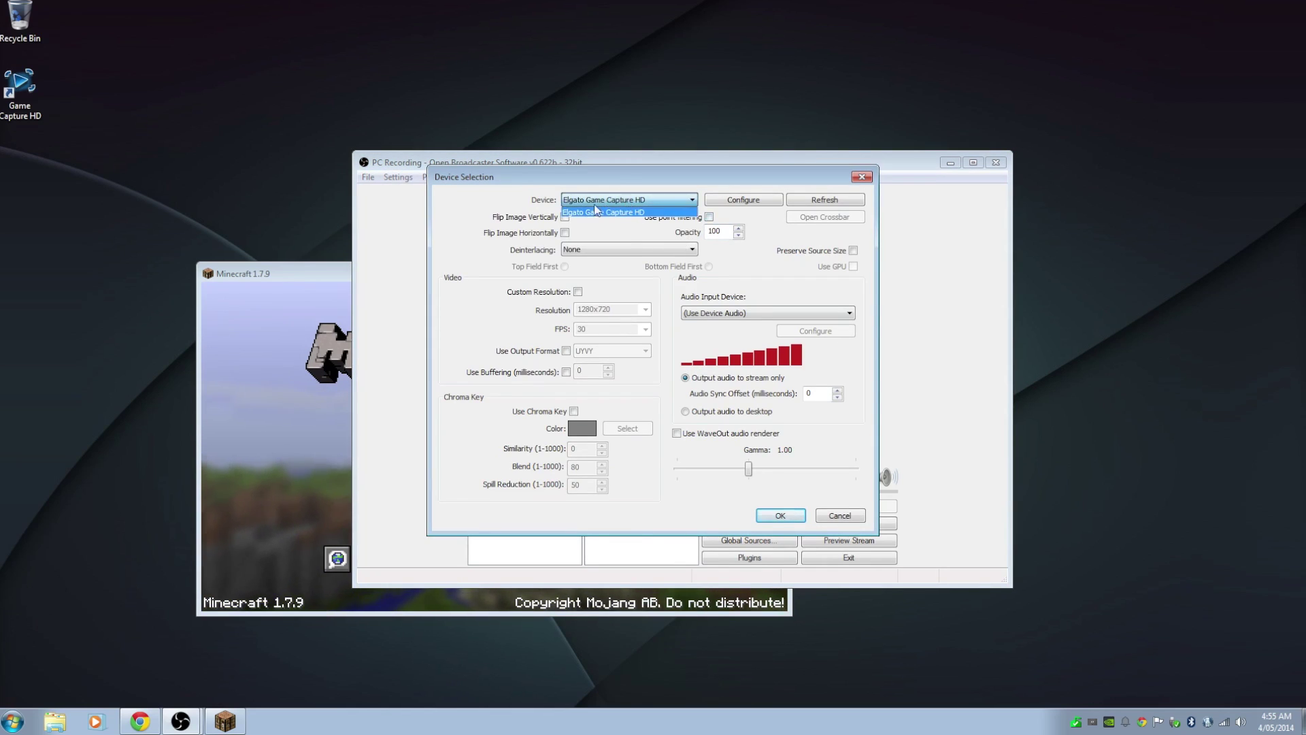
click(604, 203)
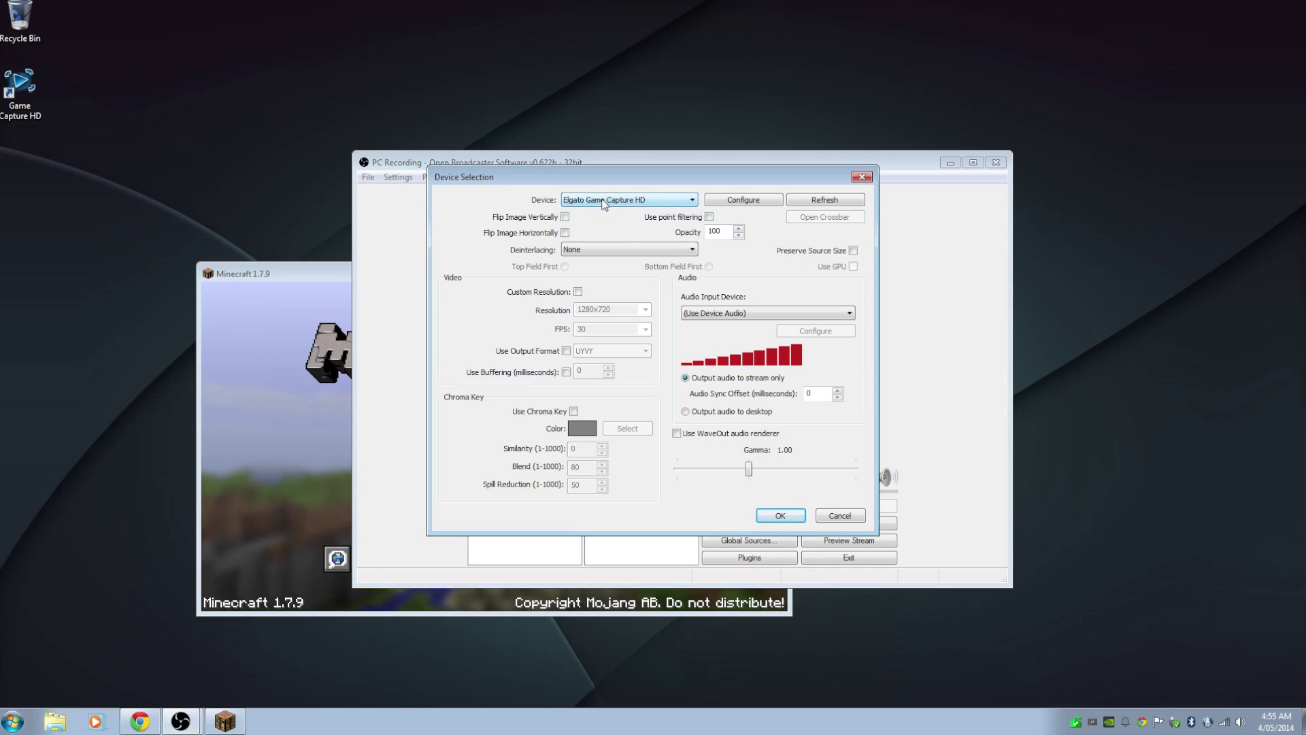
- Keep the capture source's audio input on Use Device Audio with output to stream only, and confirm the device selection
click(707, 314)
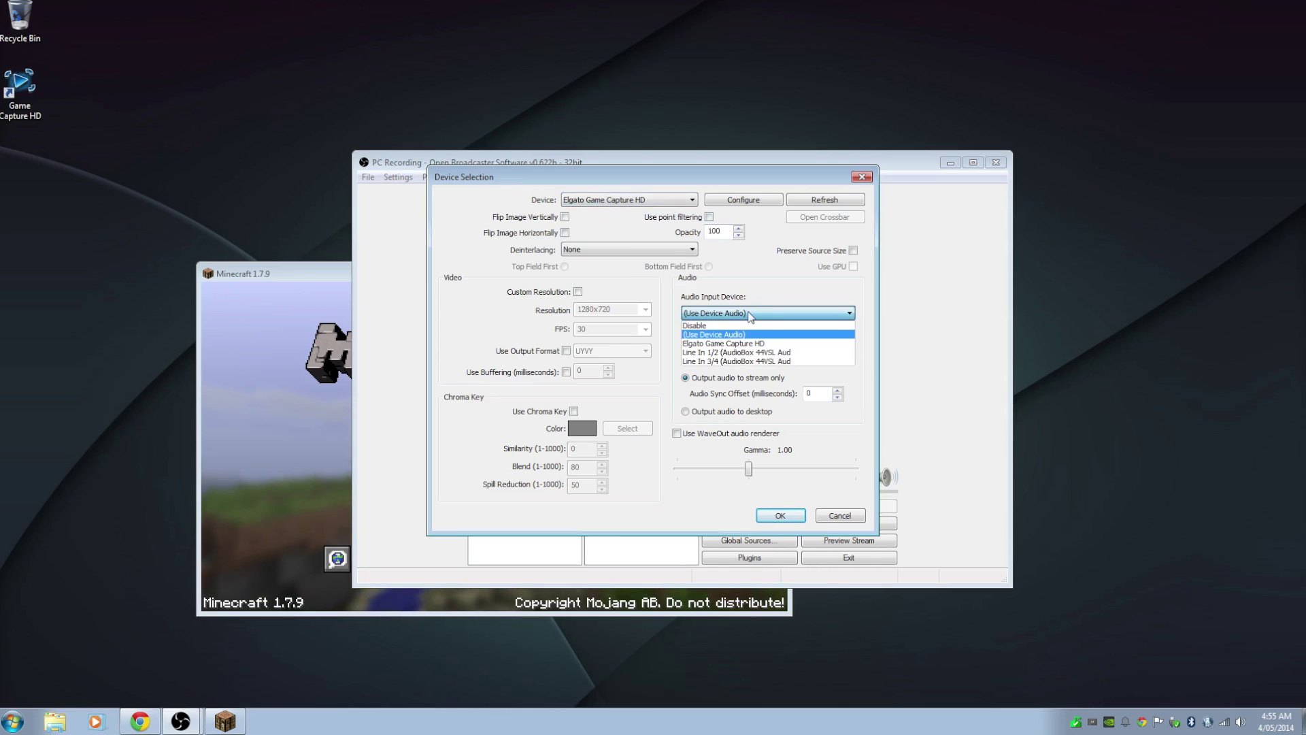
click(748, 333)
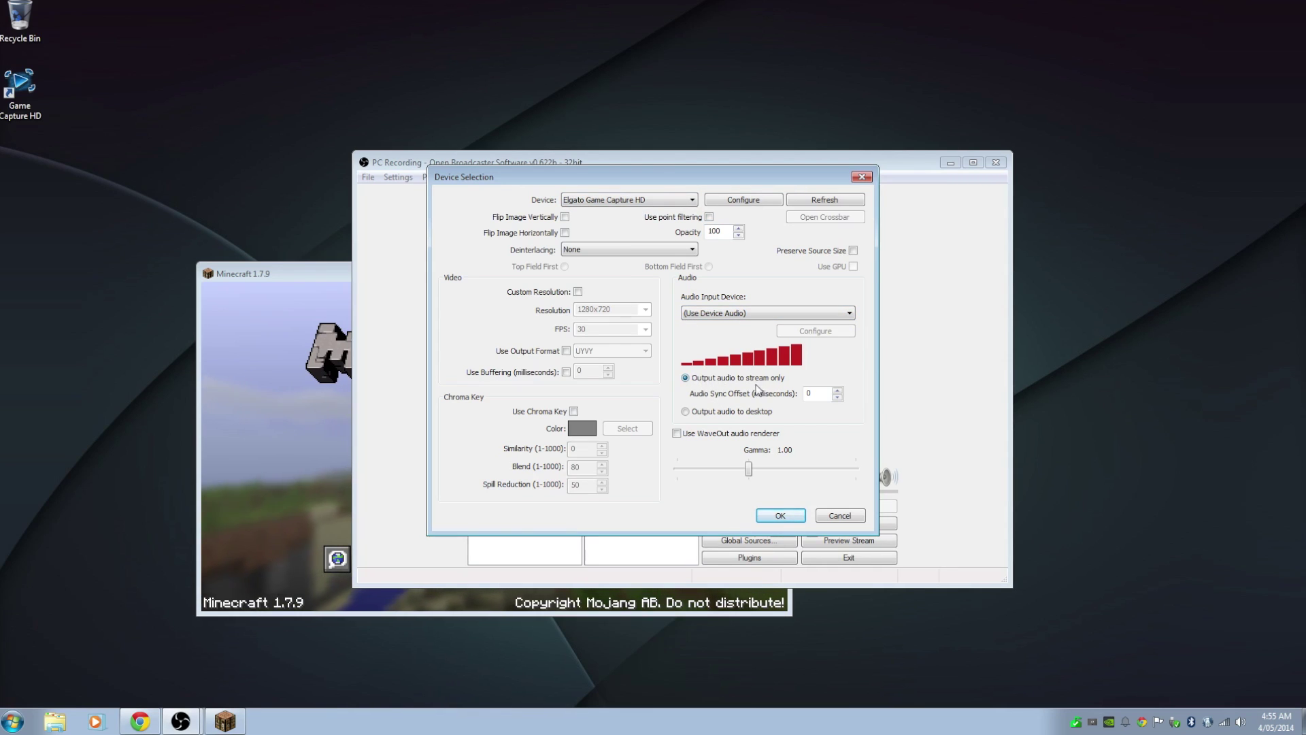
click(727, 421)
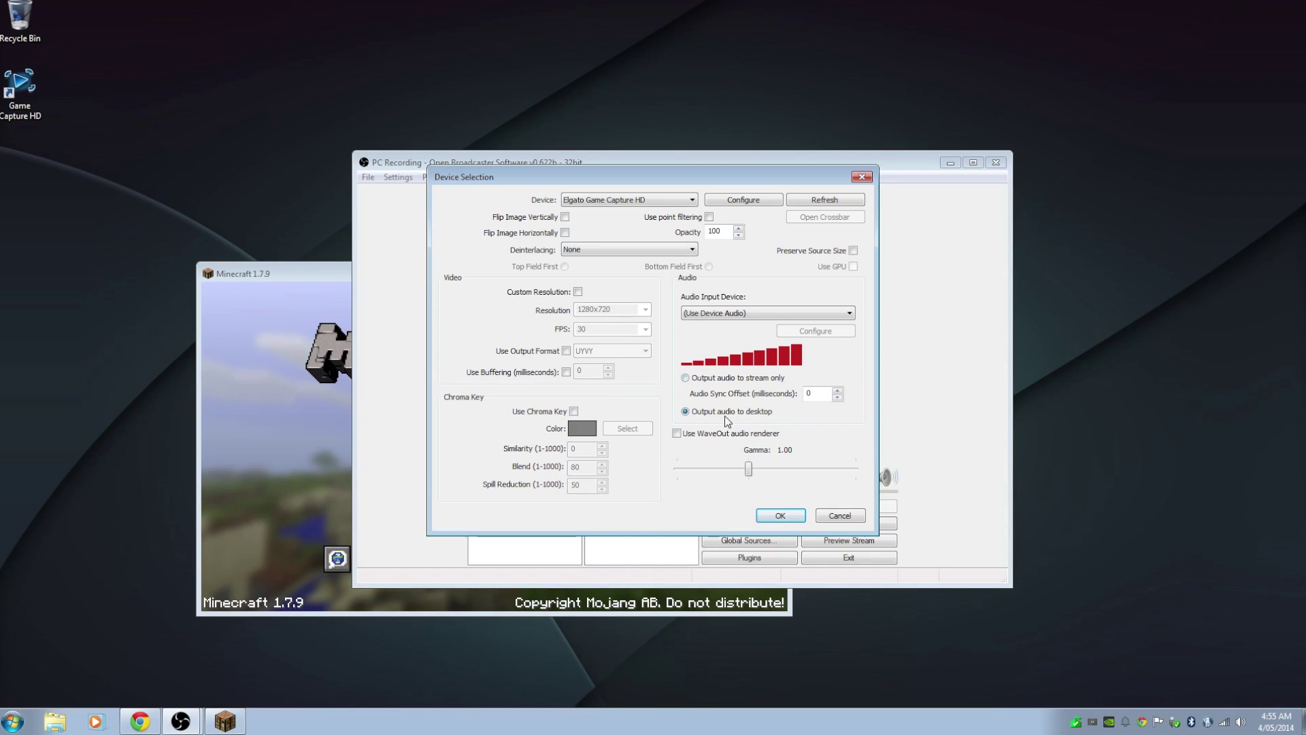
click(710, 380)
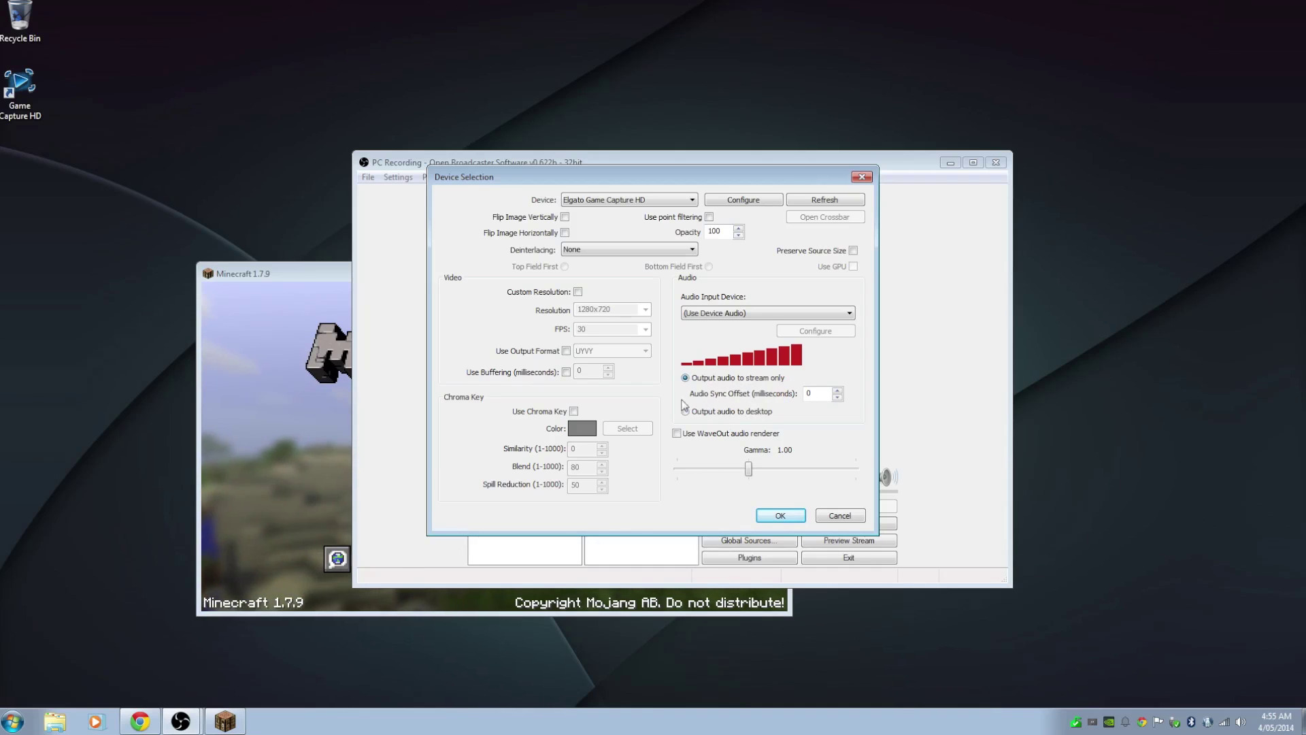
click(778, 517)
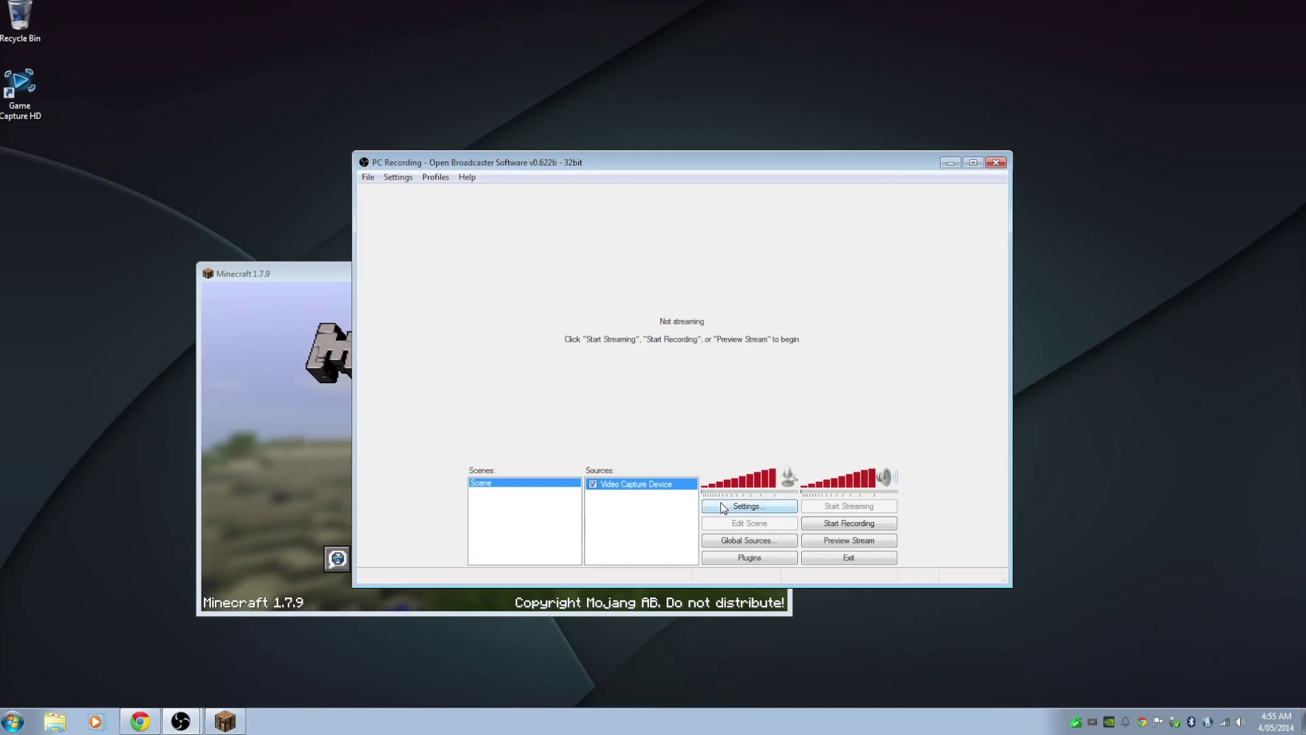
- Make a test recording, enlarging the Video Capture Device source to fill the whole frame while it runs
click(836, 527)
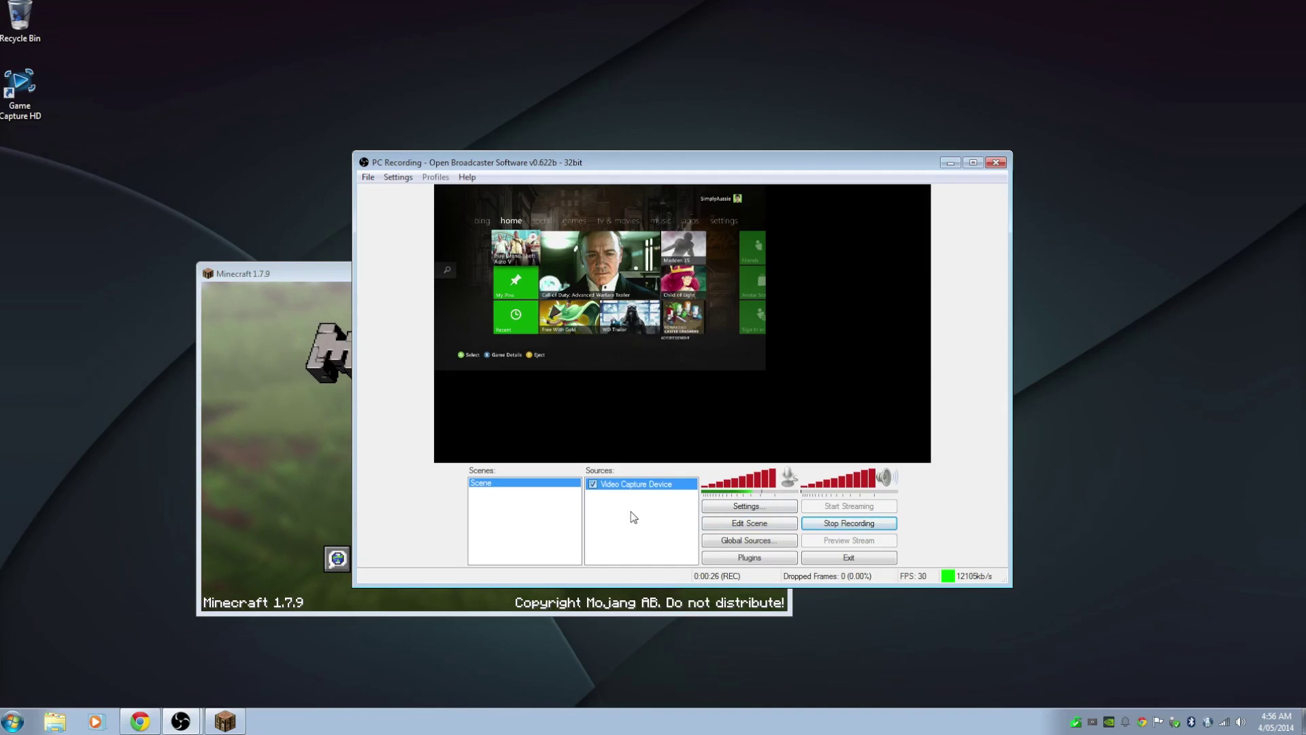
click(720, 521)
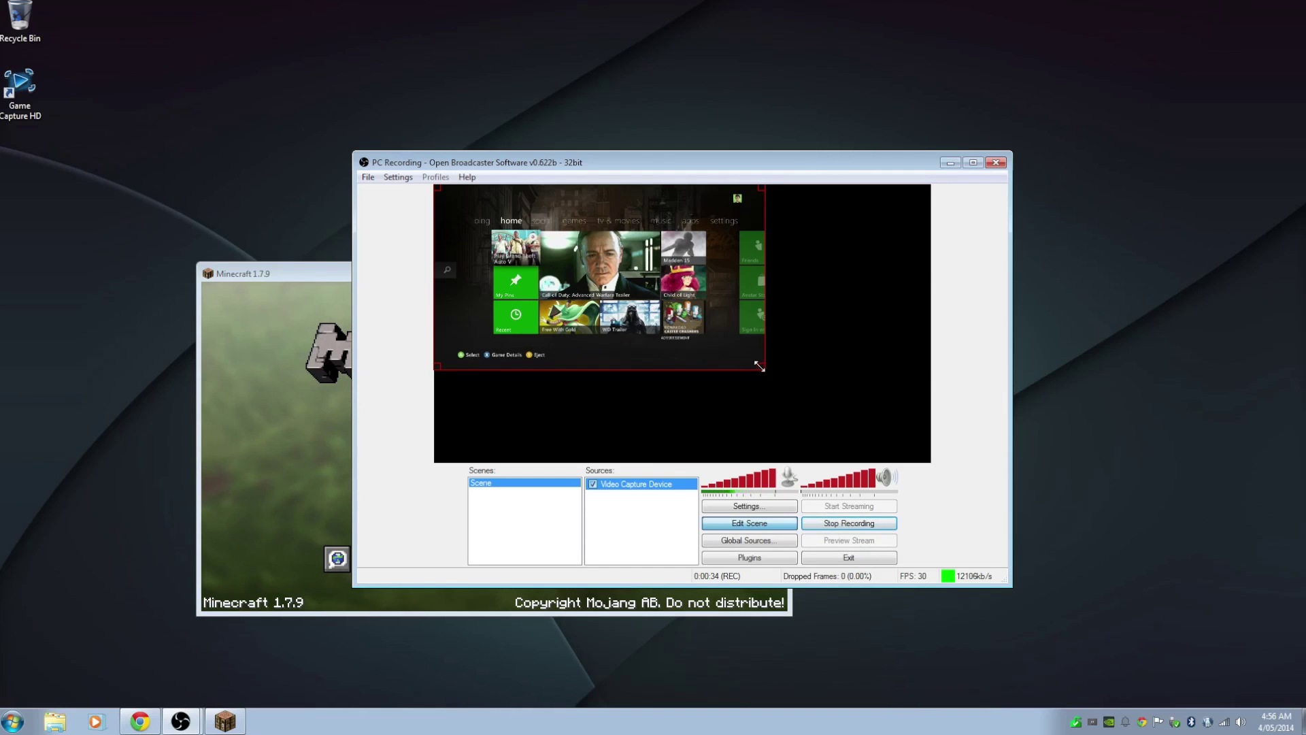
drag(762, 371, 864, 455)
click(997, 402)
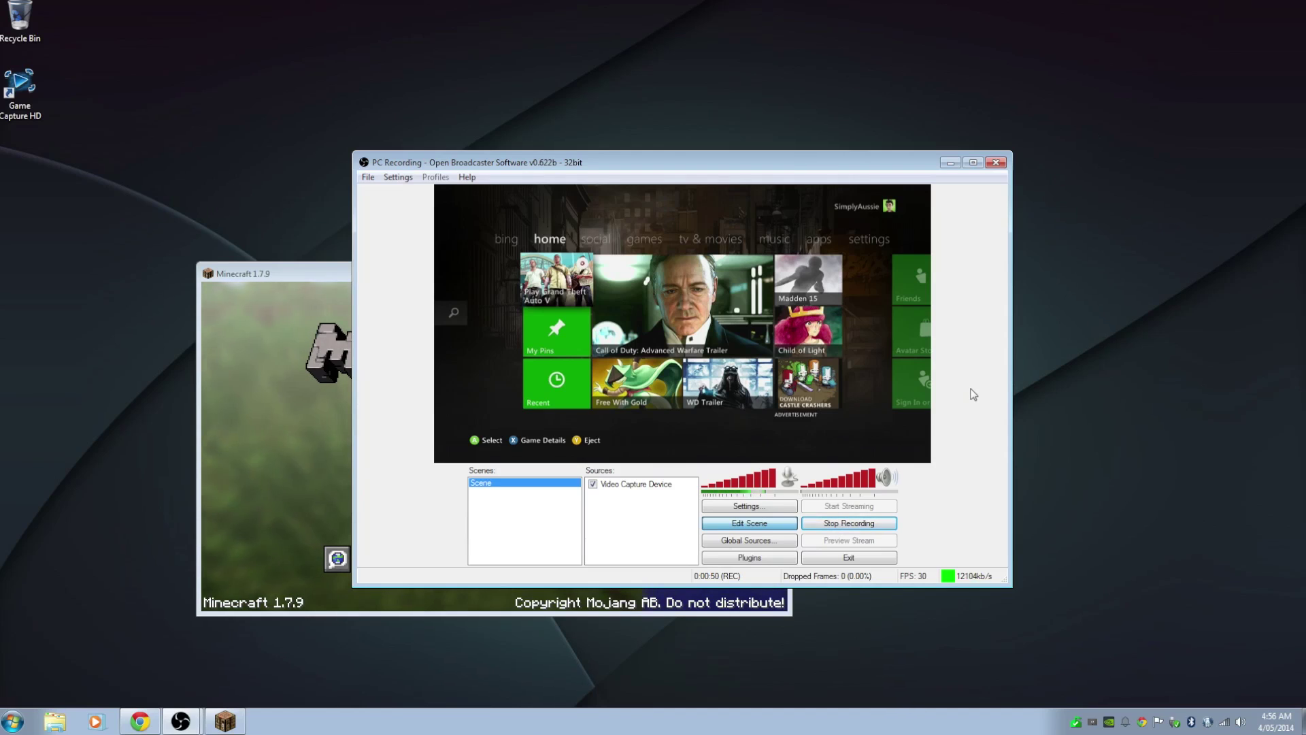
click(876, 526)
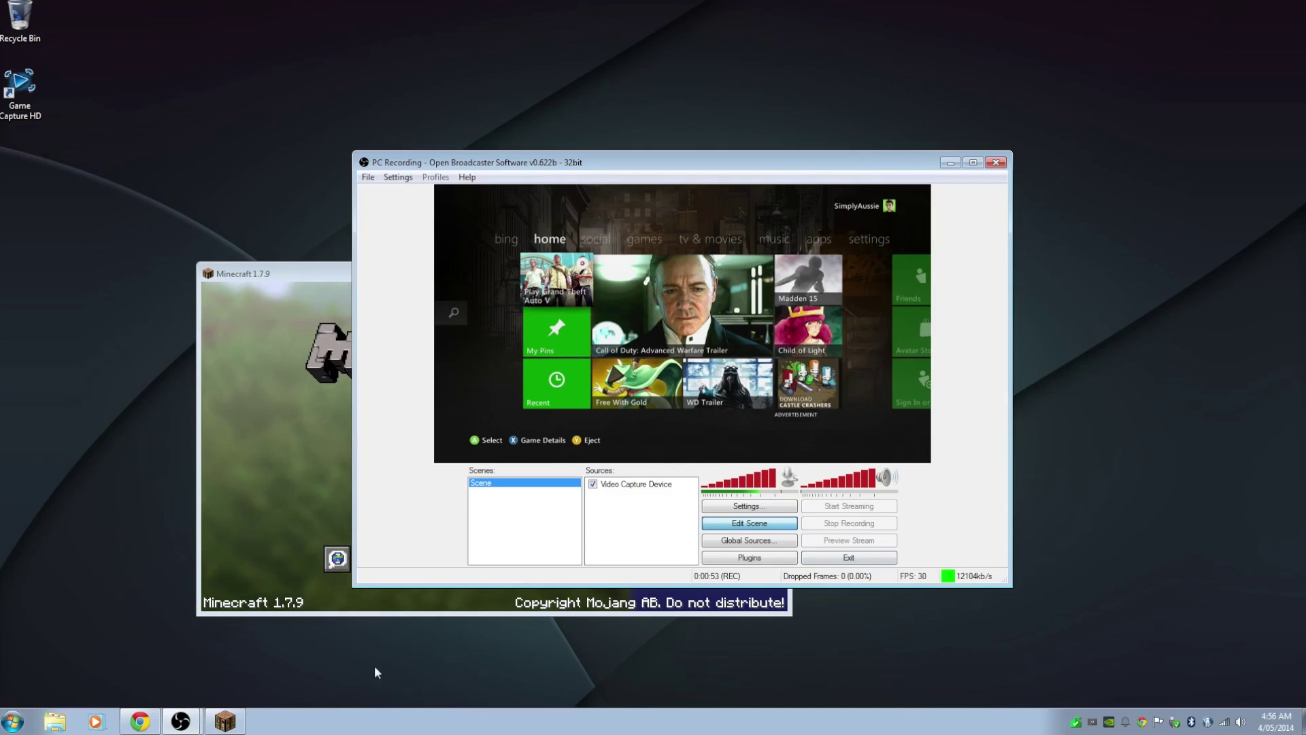
- Switch to Windows Explorer and open the Gameplay Recordings folder on the 4TB (F:) drive
click(54, 721)
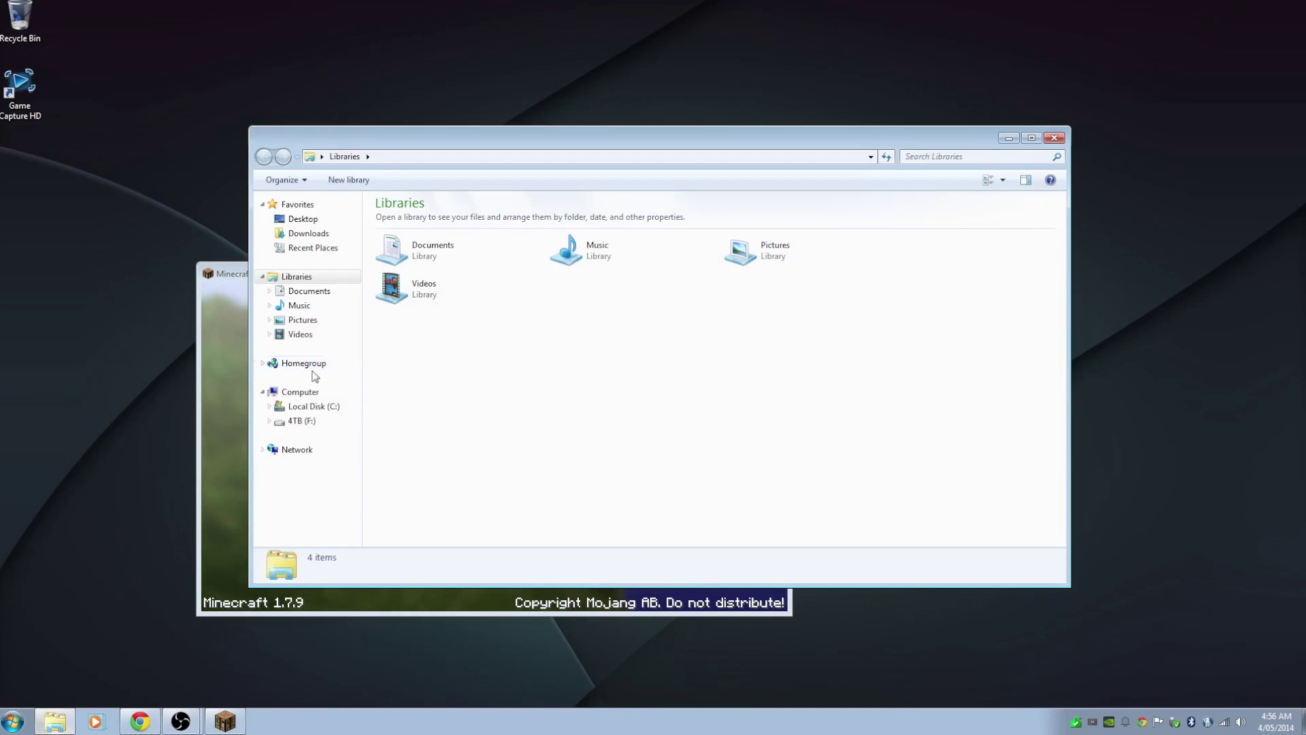
click(303, 422)
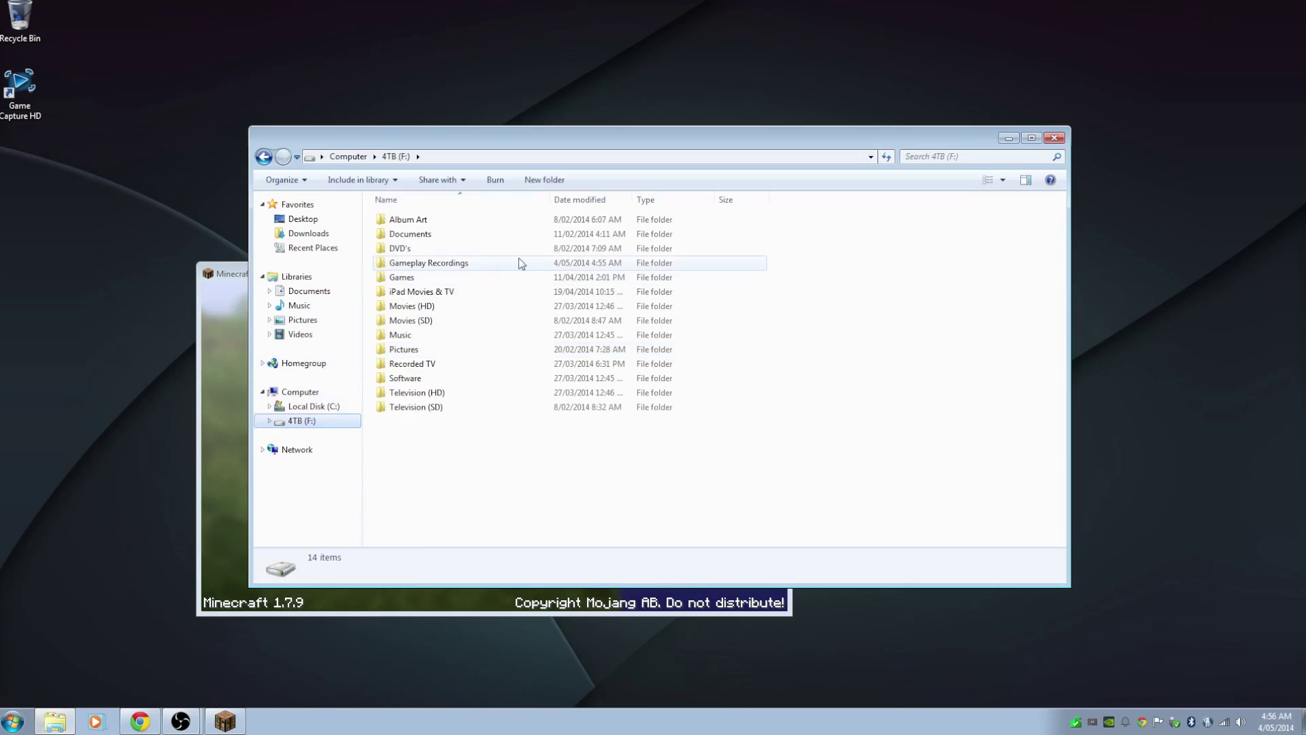
double_click(443, 264)
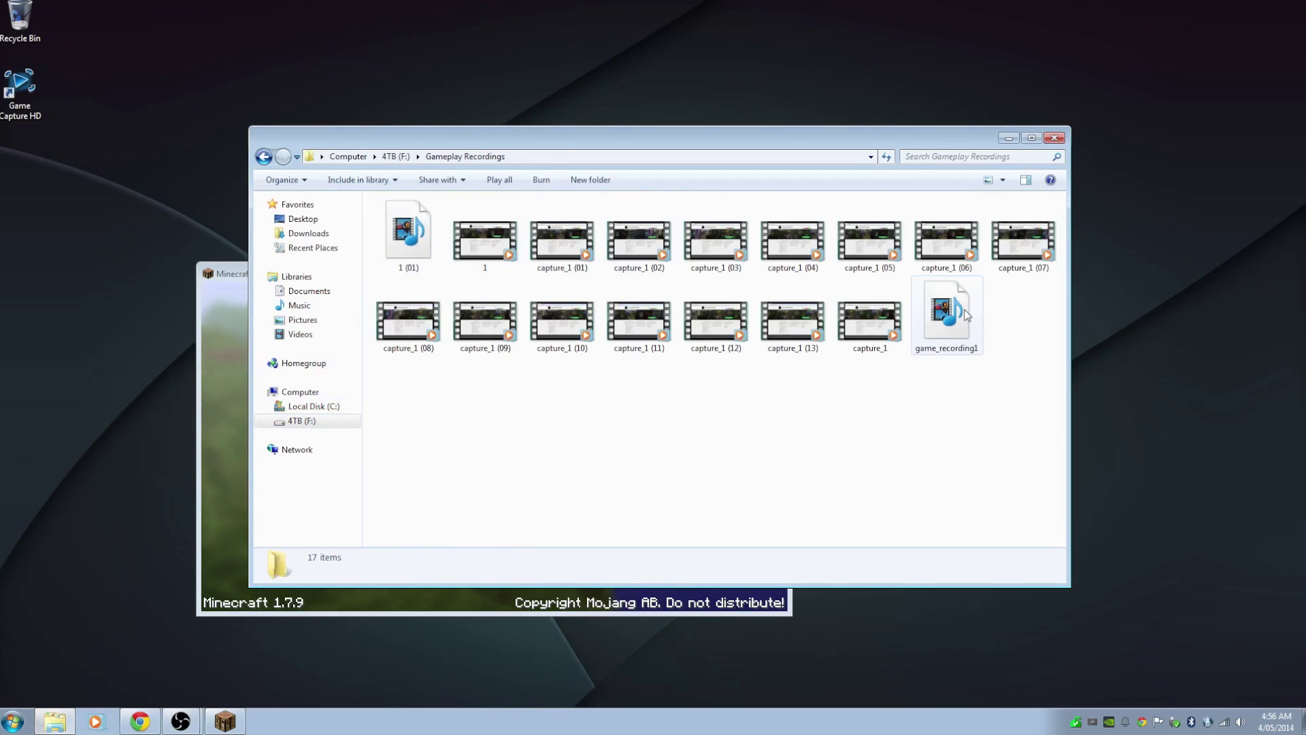
- Play game_recording1 in Windows Media Player, completing the player's initial setup, and close the player after checking the footage
click(942, 322)
right_click(946, 321)
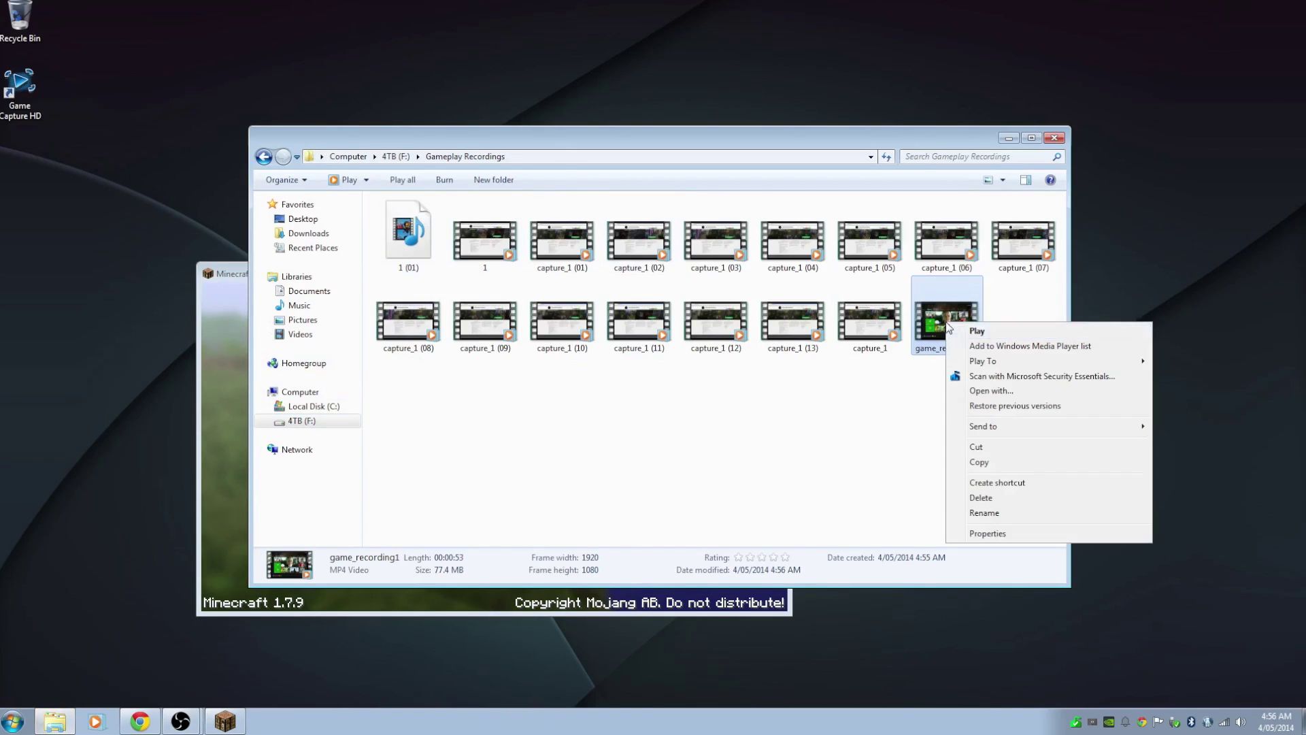
click(977, 331)
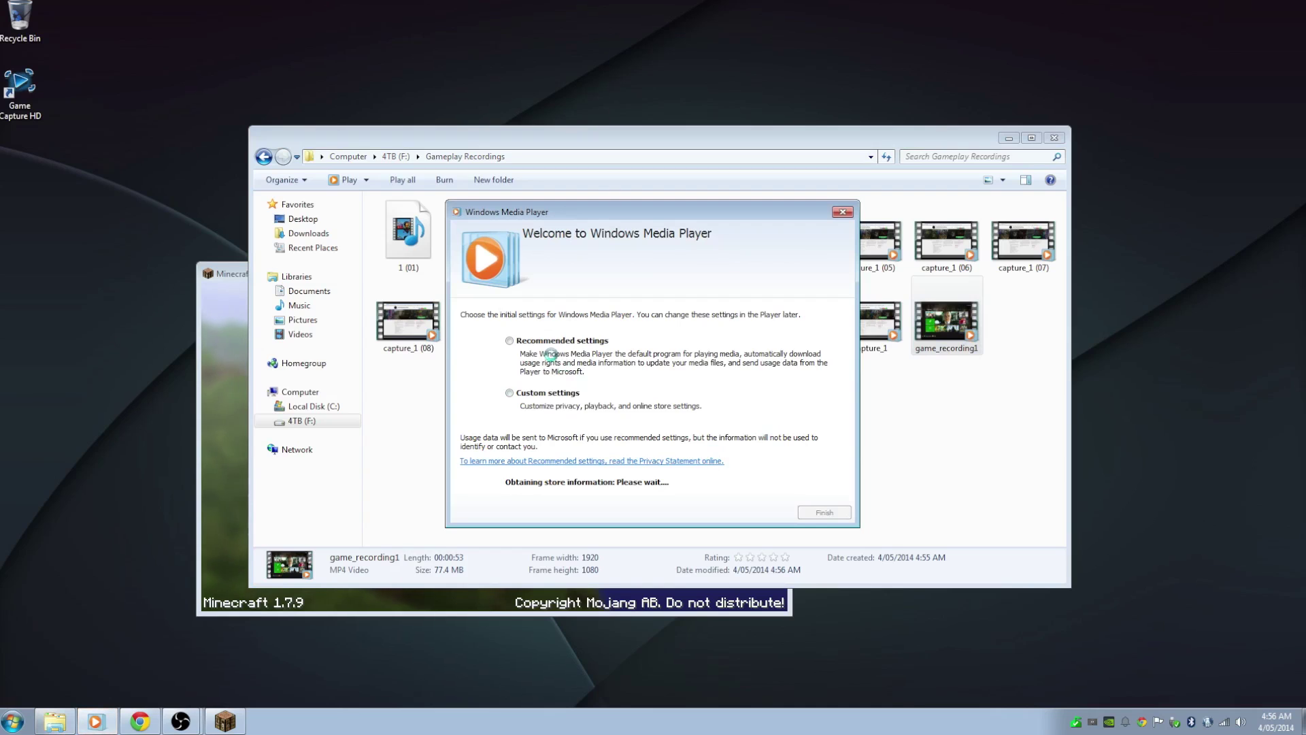
click(824, 512)
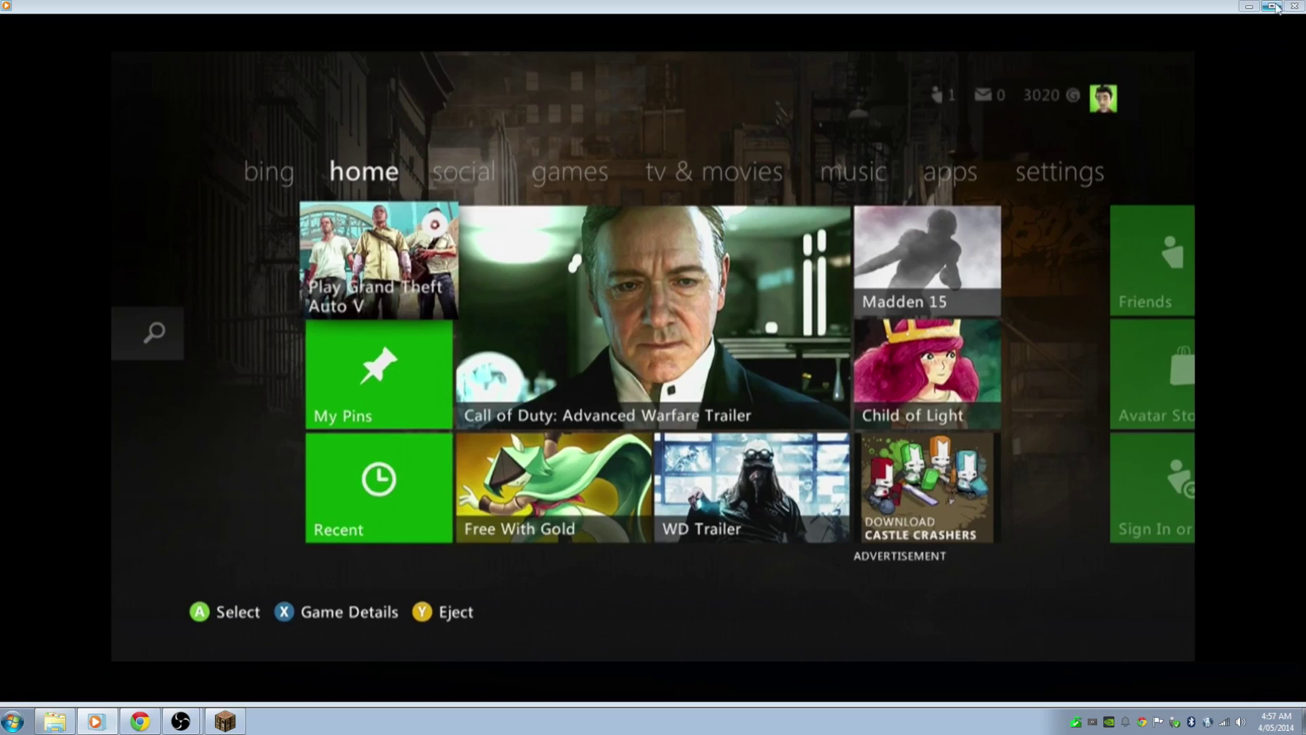
key(alt+F4)
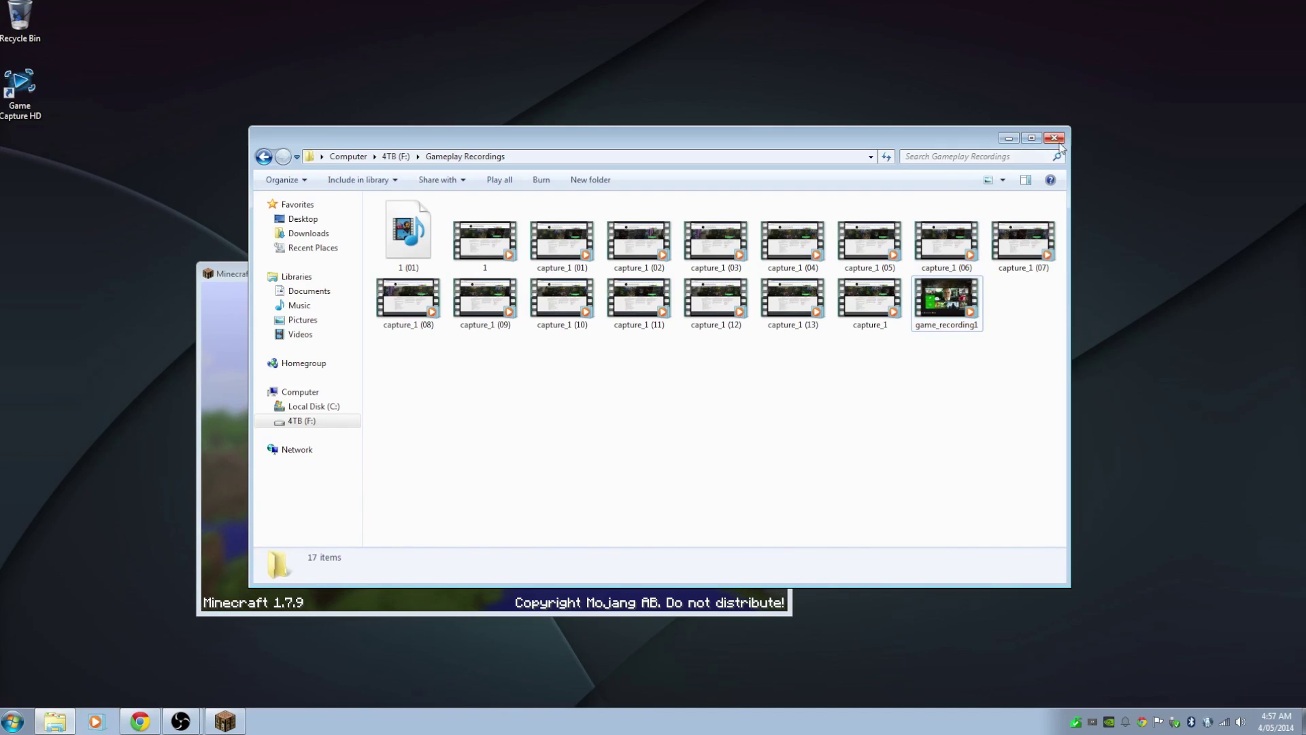
- Close the Gameplay Recordings folder window and the Minecraft game window, leaving Open Broadcaster Software open
click(1063, 139)
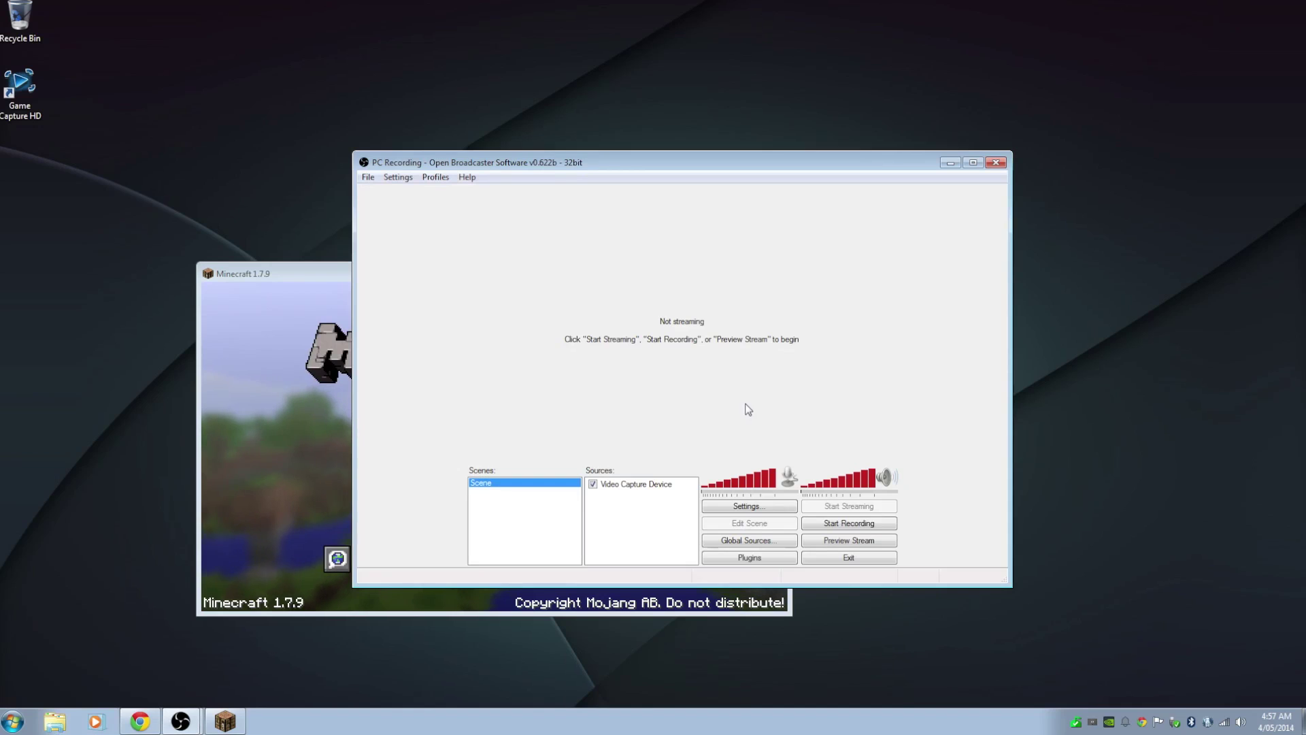
click(749, 603)
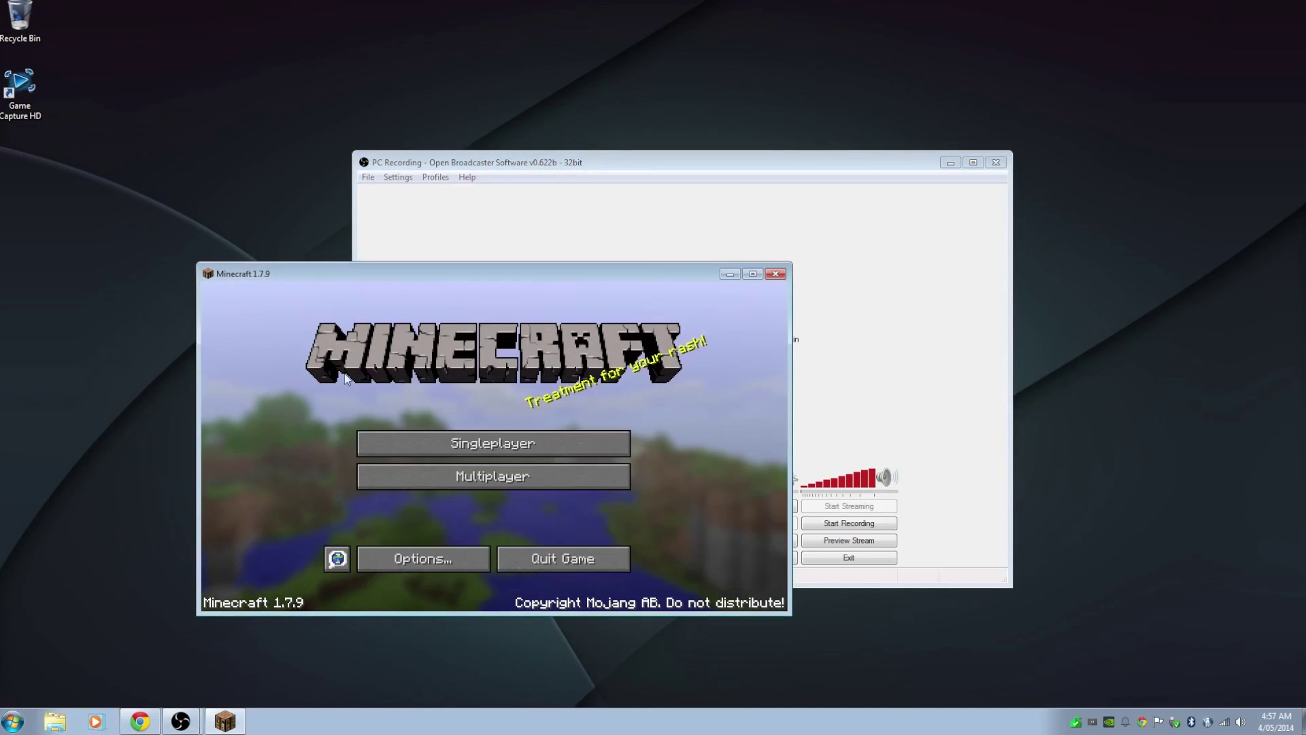
click(781, 278)
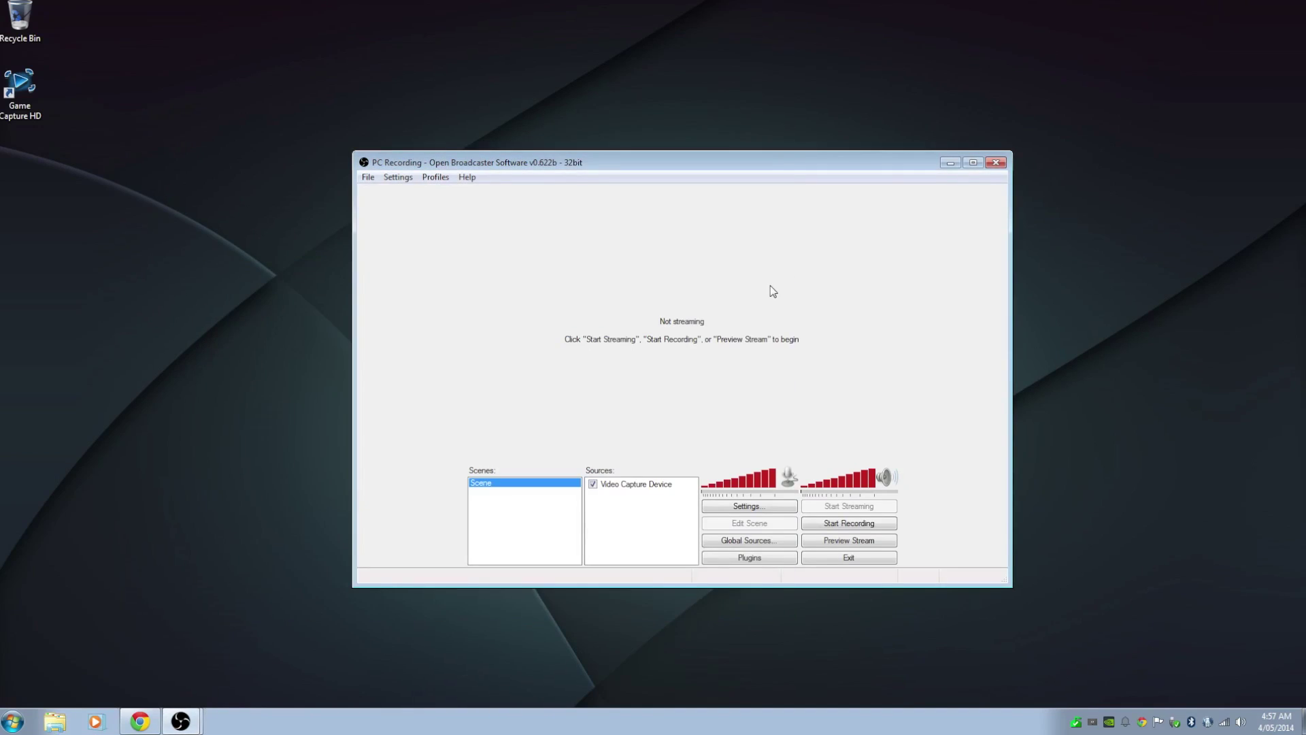